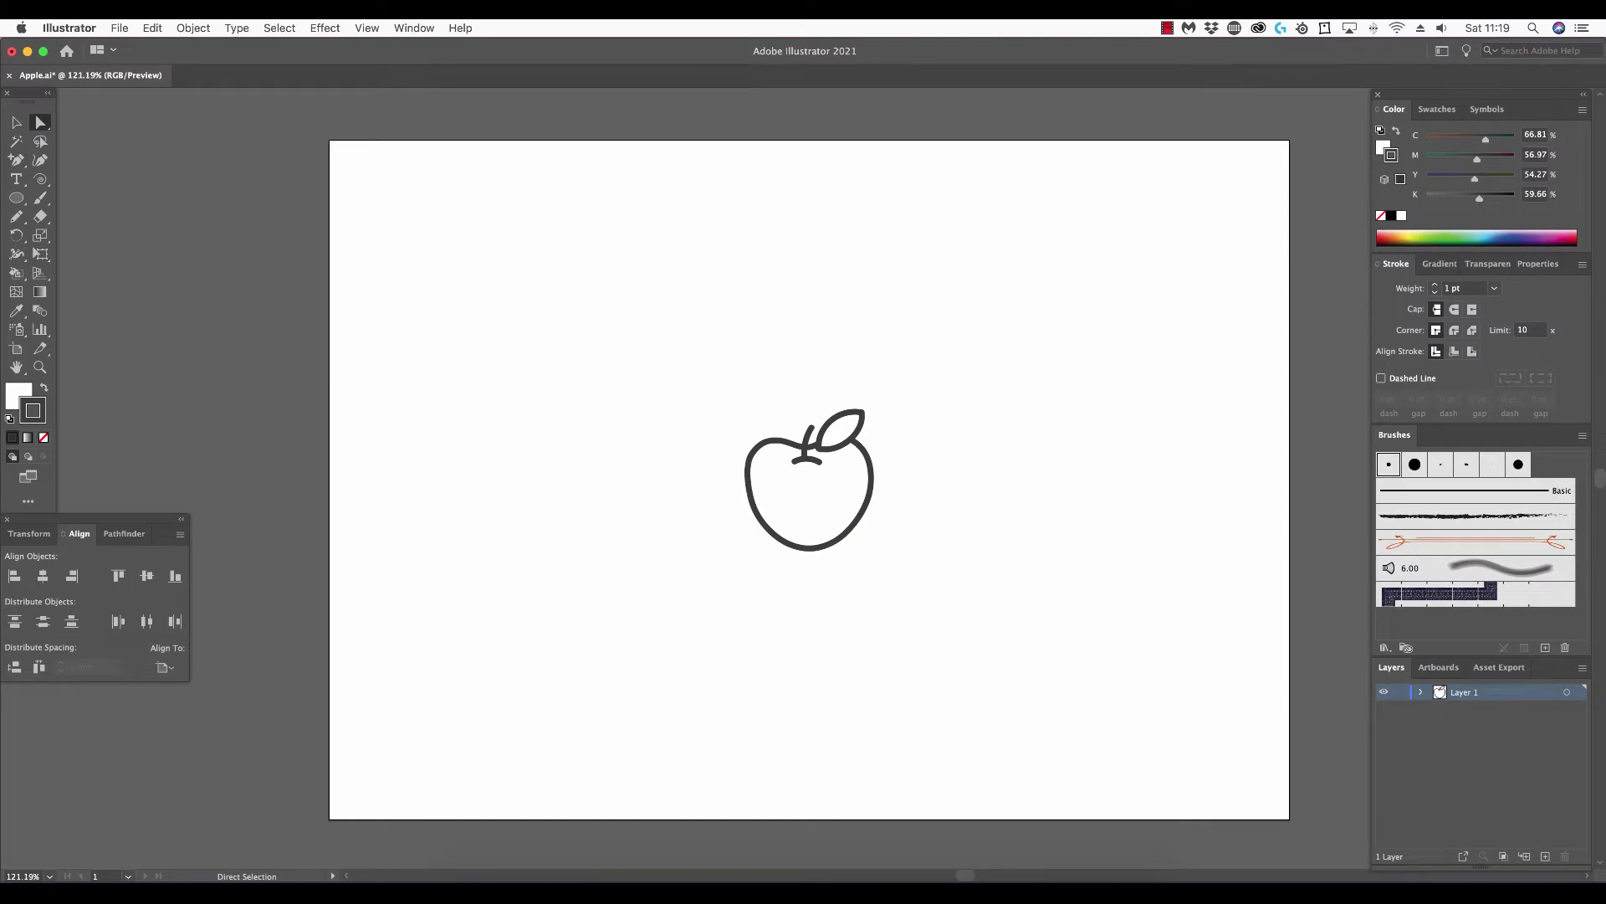
# Fill the apple's body light green from the Color spectrum
pyautogui.click(830, 511)
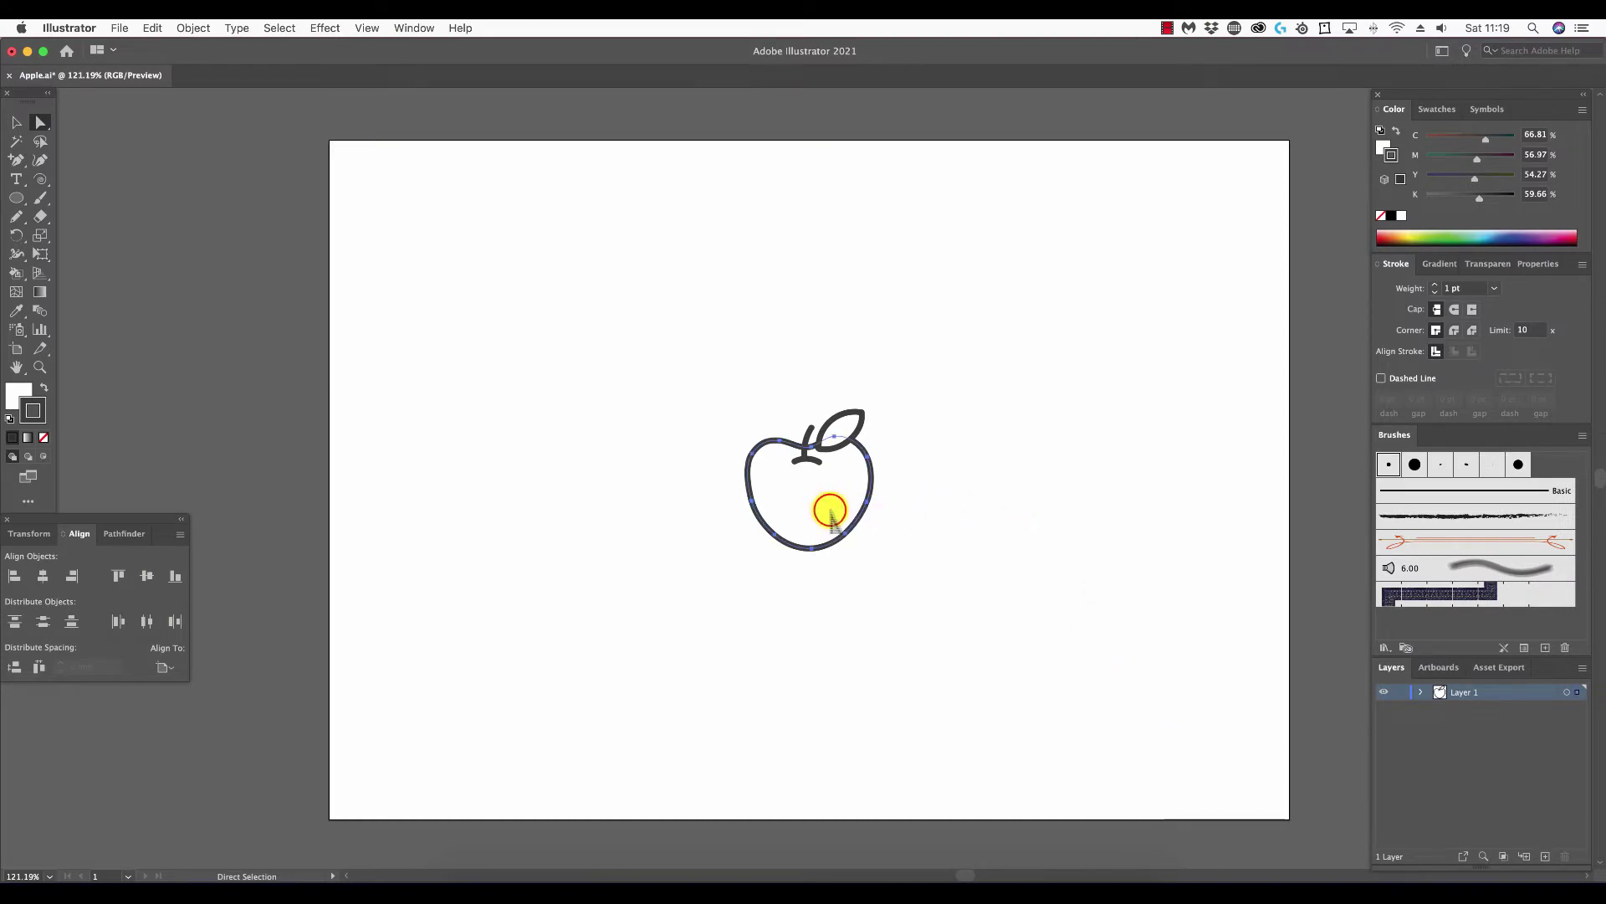
pyautogui.click(18, 392)
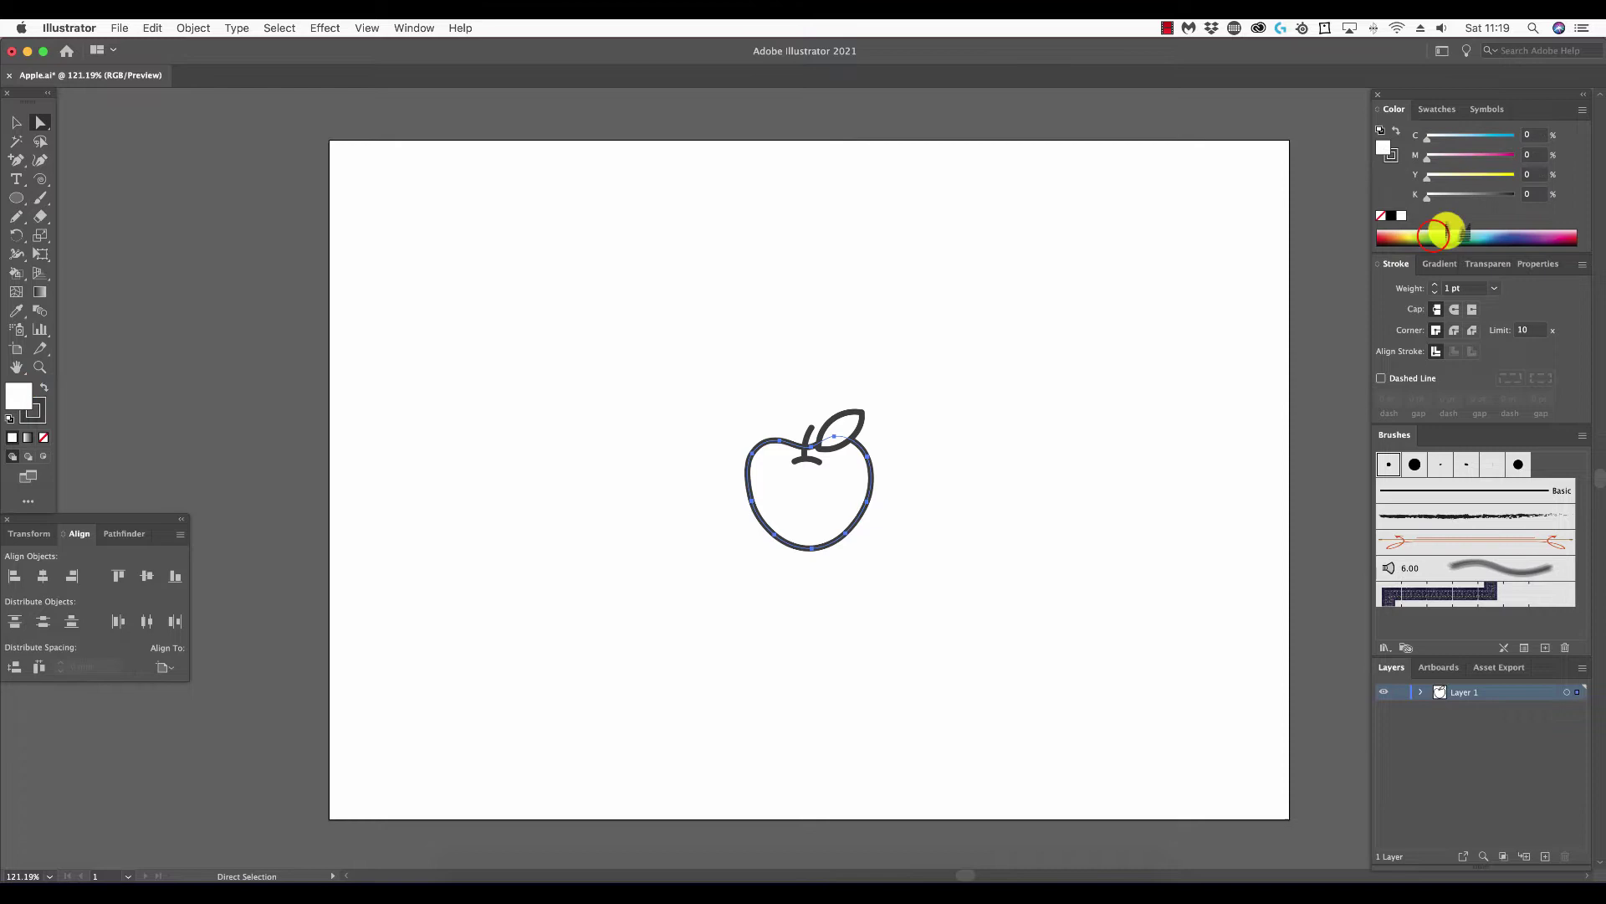
pyautogui.click(1435, 235)
pyautogui.click(840, 431)
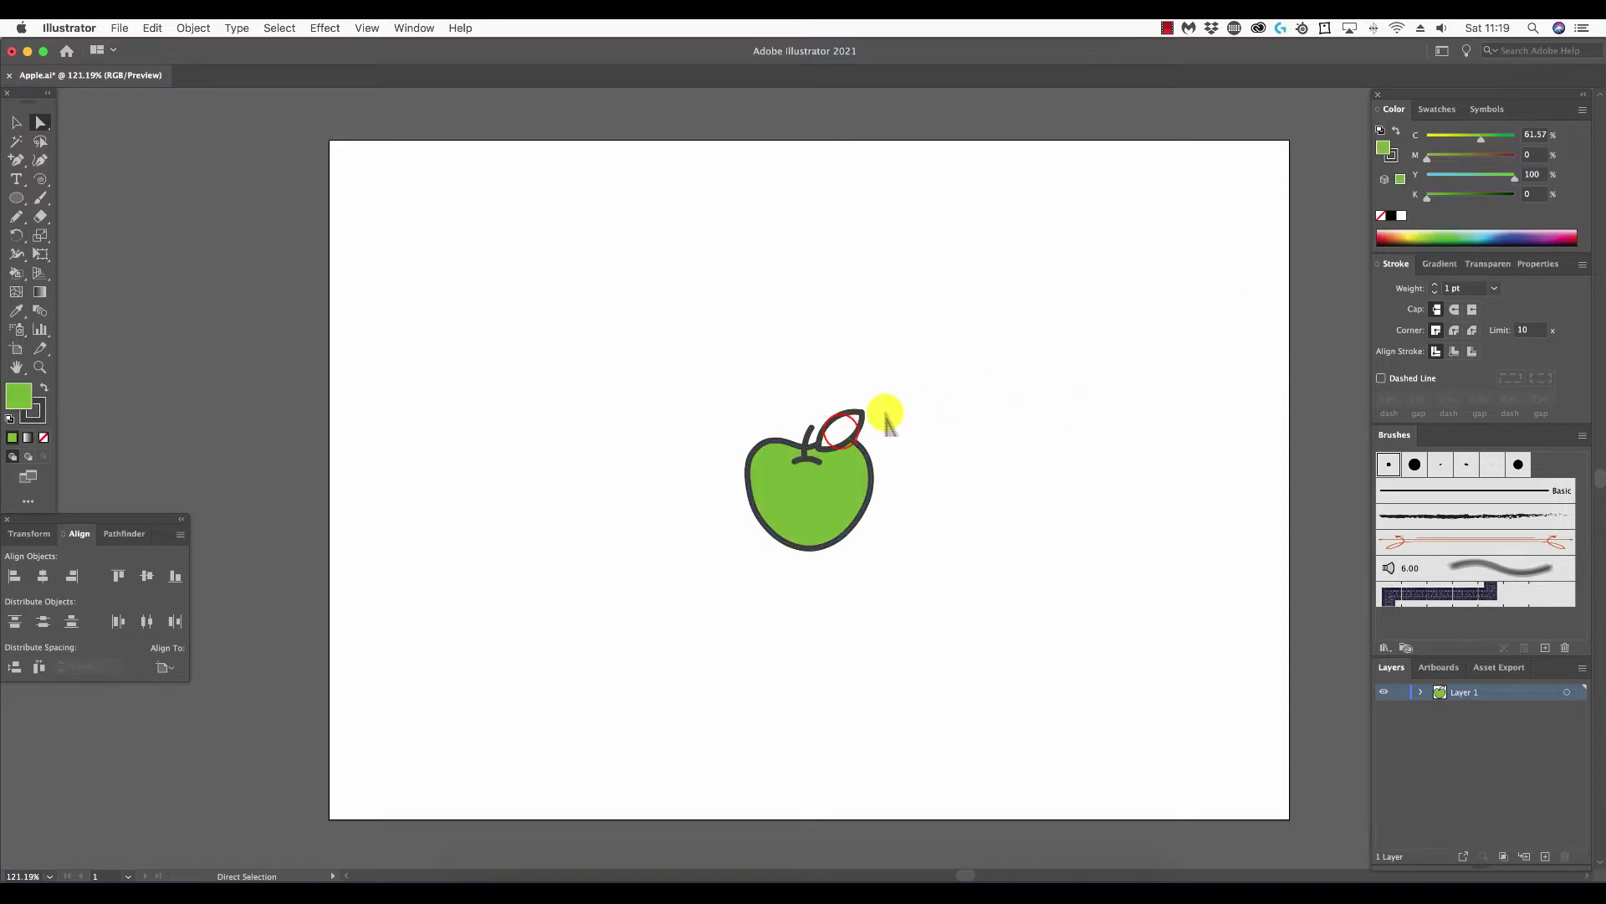
# Fill the apple's leaf dark green, then deselect it
pyautogui.click(840, 429)
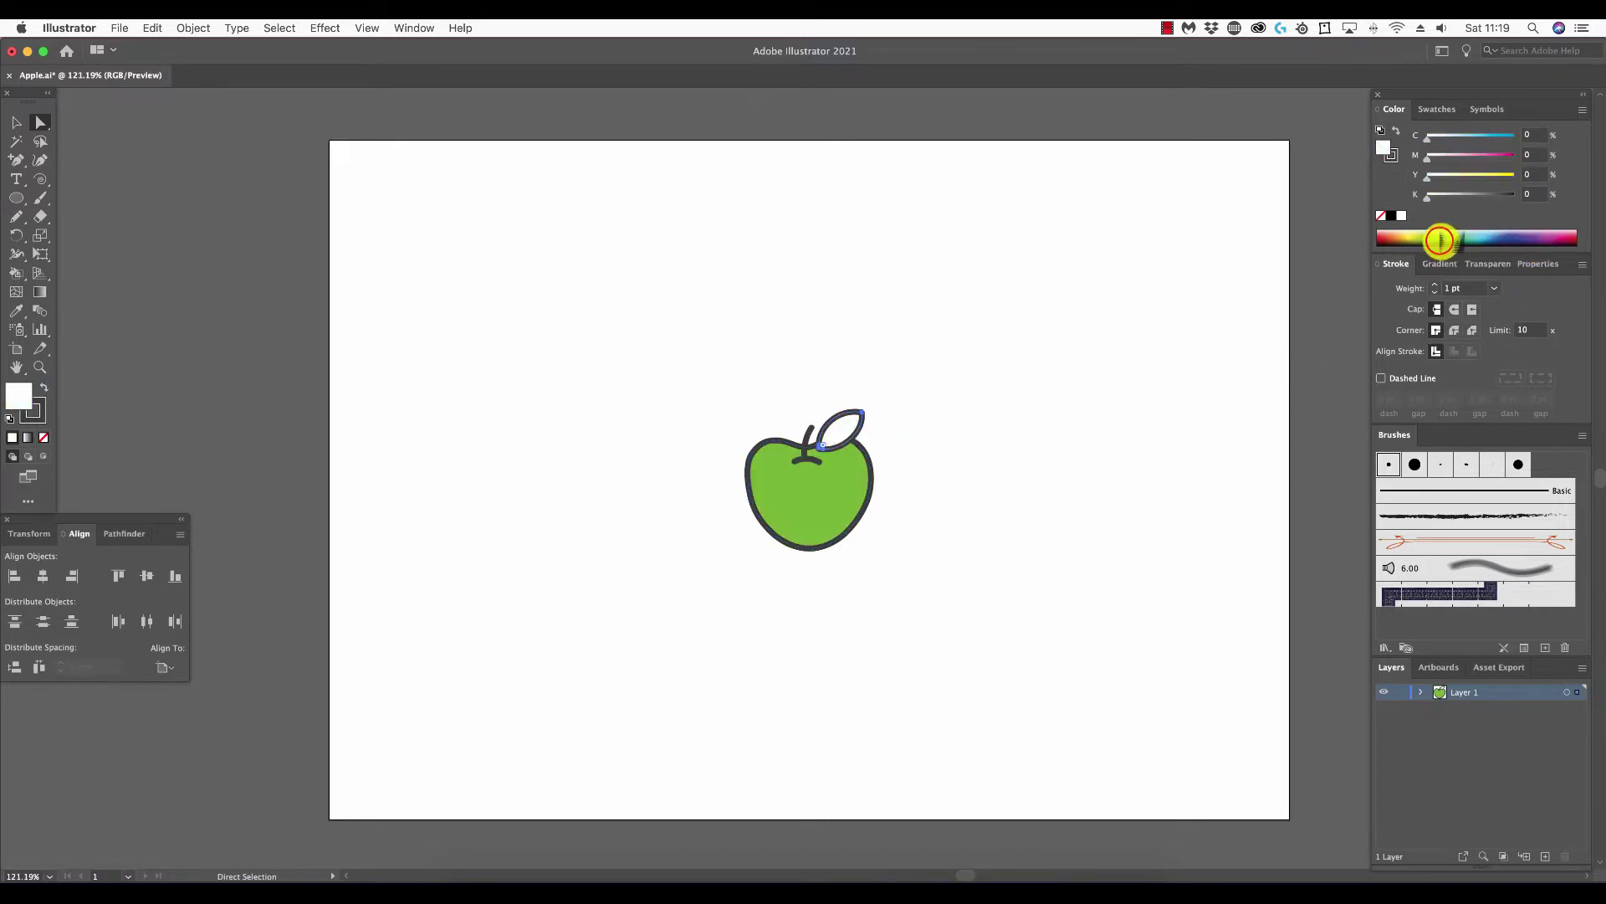
pyautogui.click(1440, 240)
pyautogui.click(1167, 469)
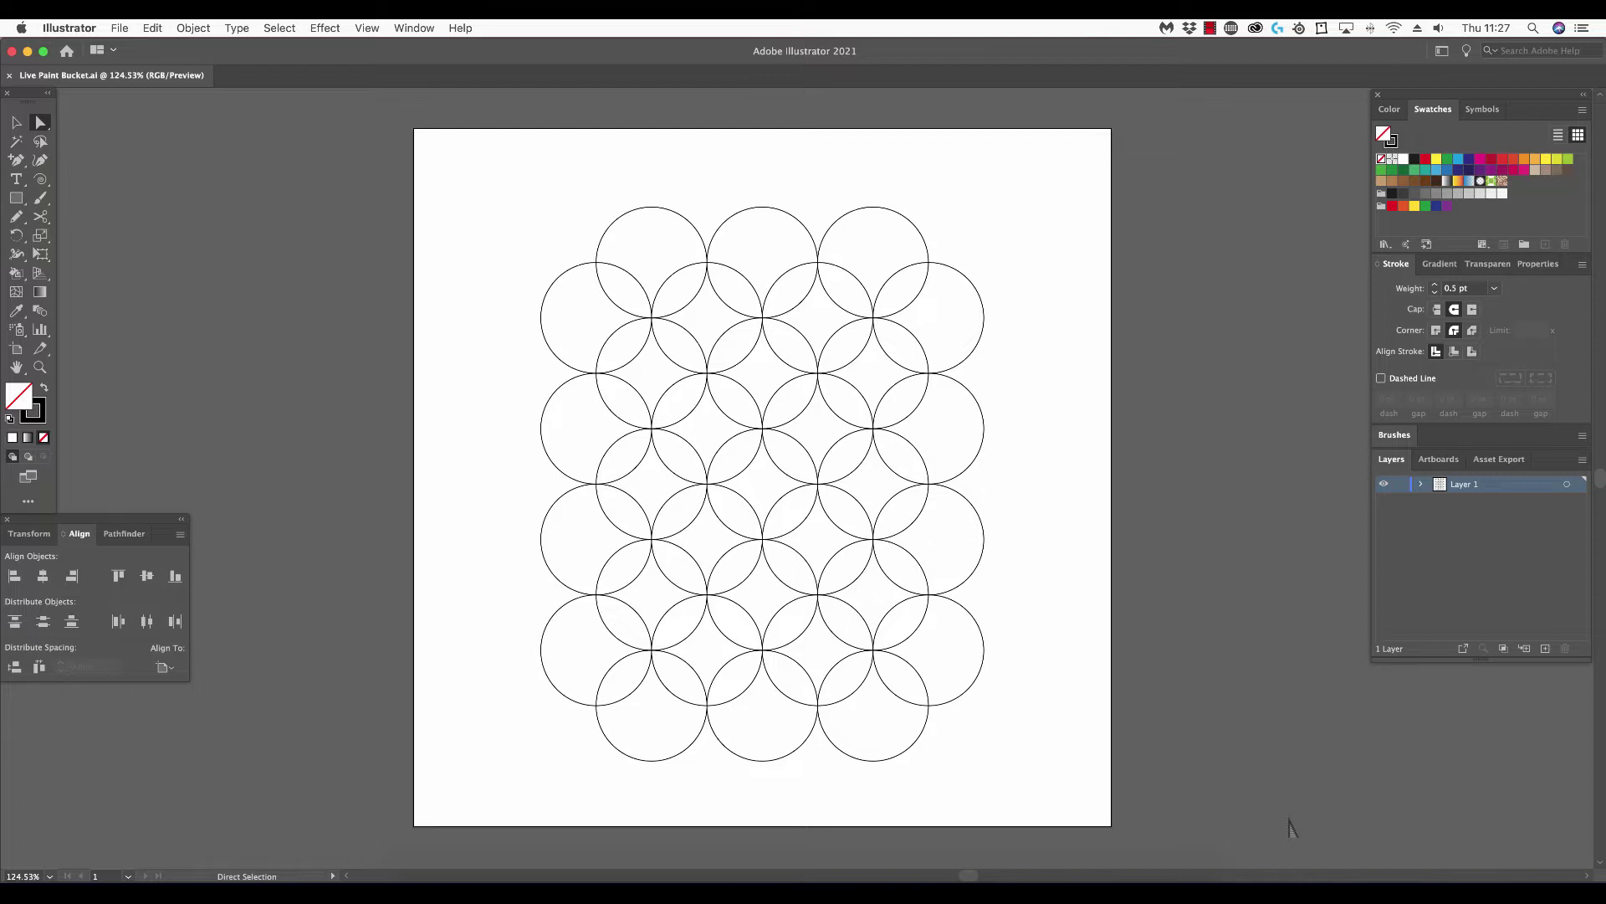
# Fill the three top-row circles with the brown swatch
pyautogui.click(702, 243)
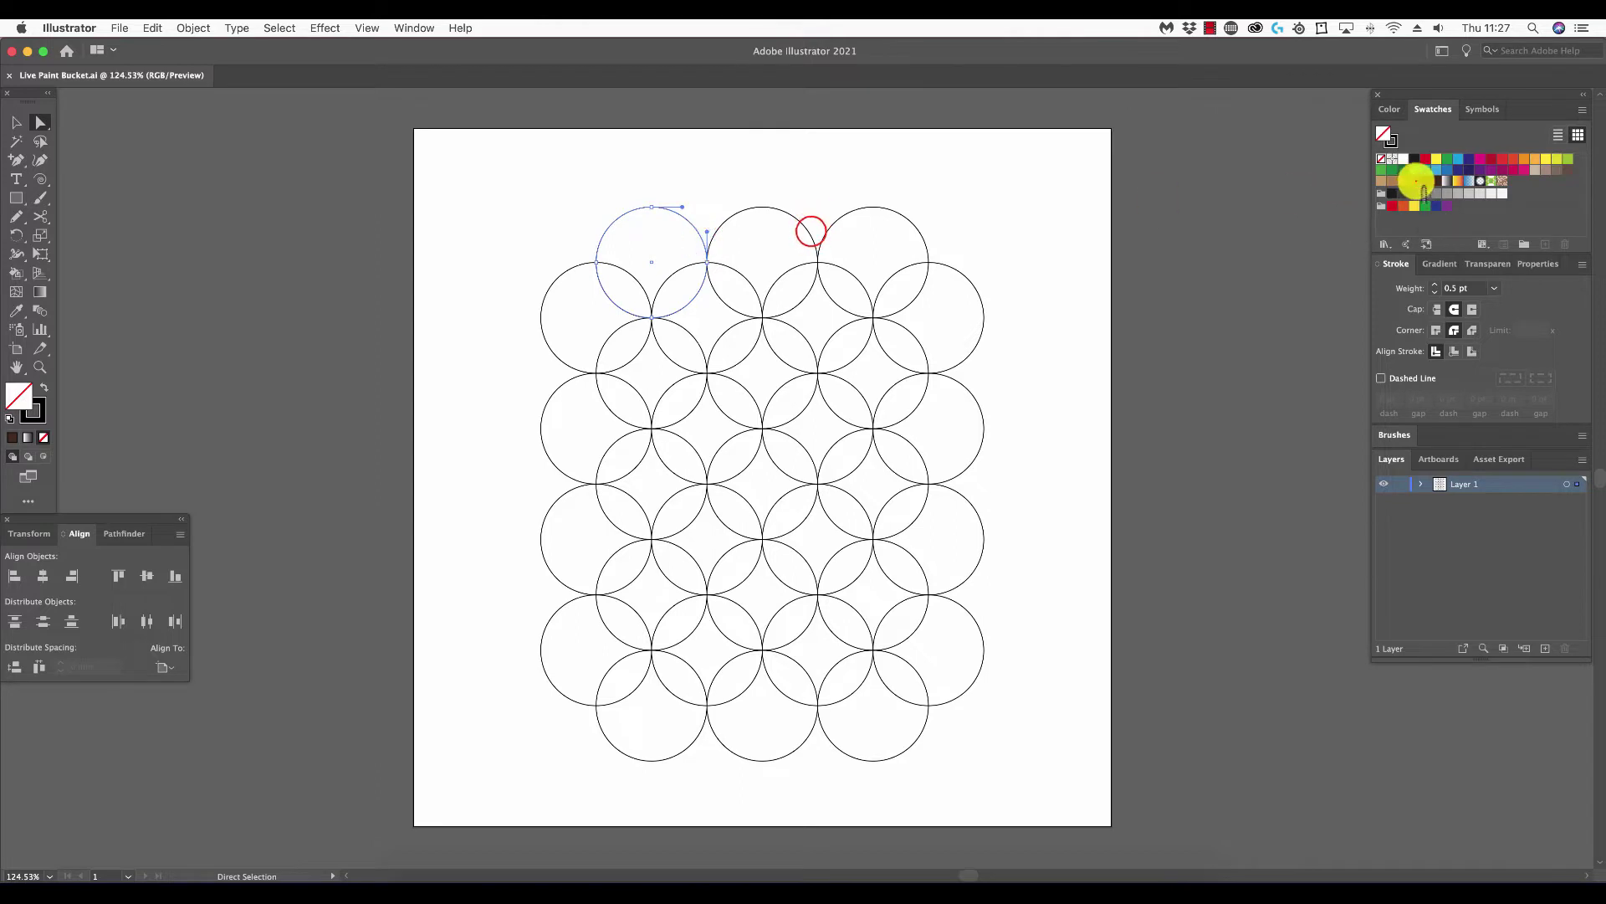
pyautogui.click(1413, 180)
pyautogui.click(807, 233)
pyautogui.click(1416, 179)
pyautogui.click(922, 237)
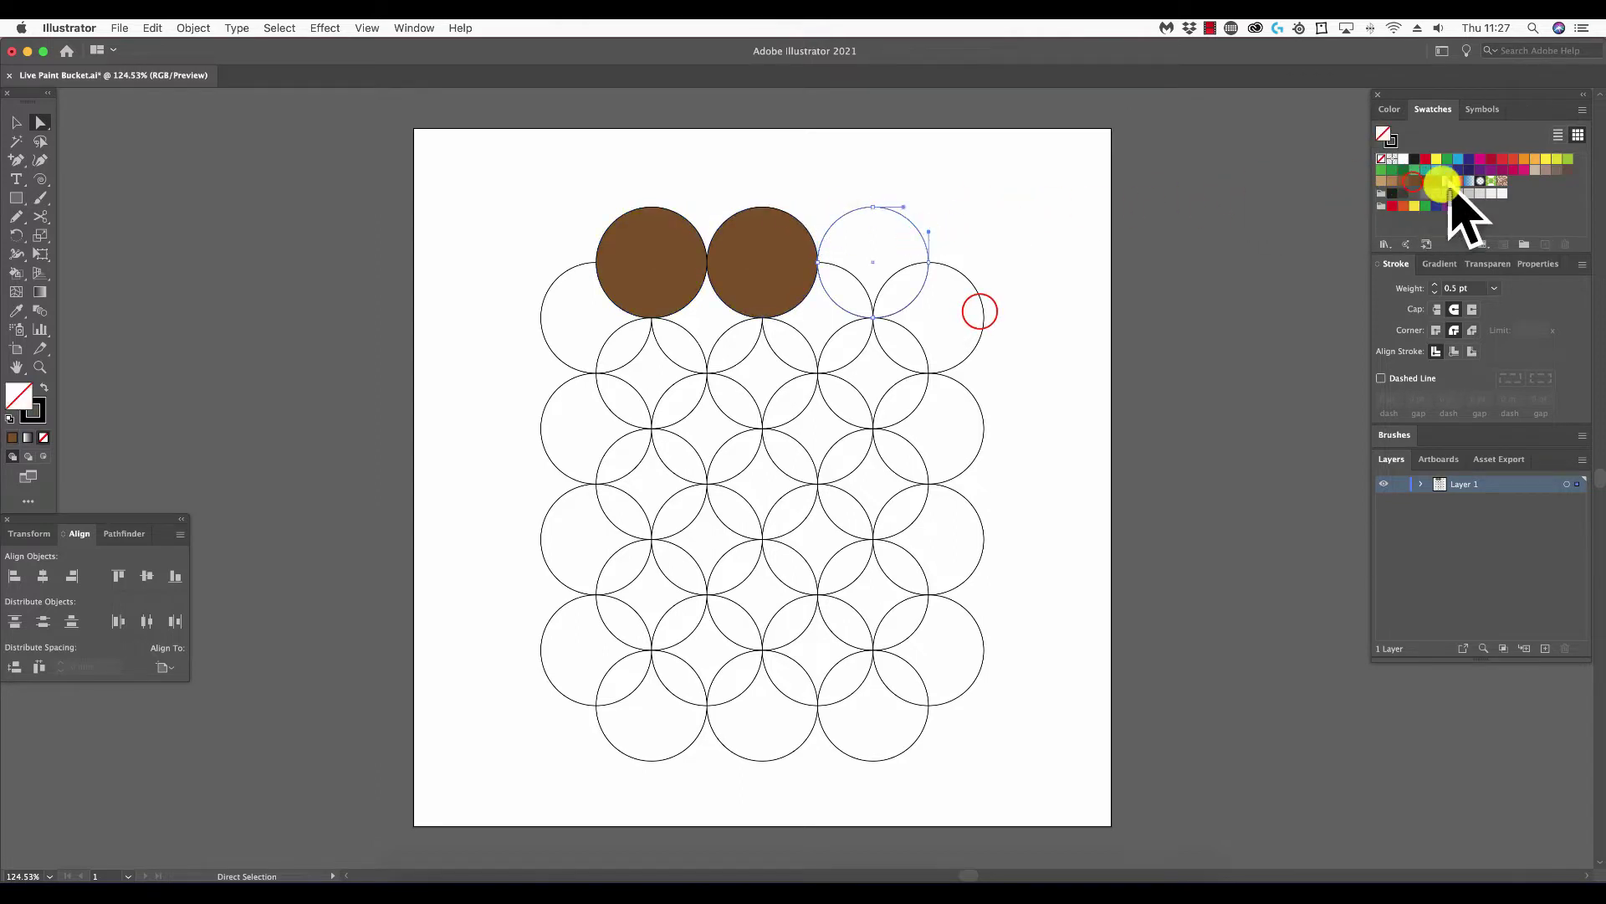
pyautogui.click(1414, 180)
# Fill three row-two circles with the dark brown swatch
pyautogui.click(979, 311)
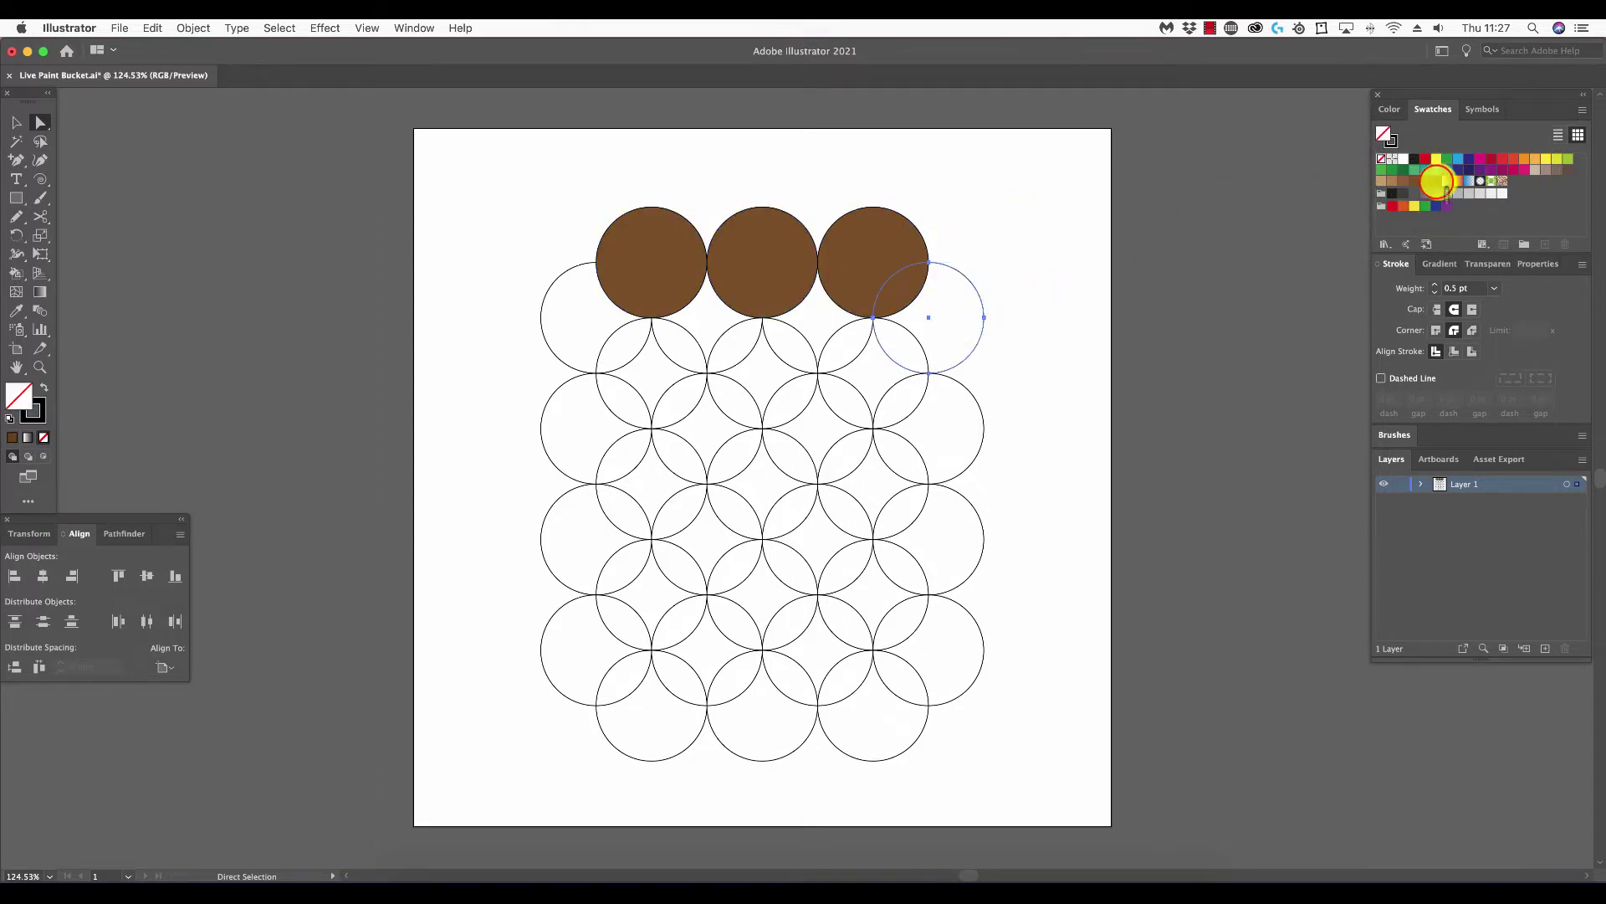
pyautogui.click(1436, 180)
pyautogui.click(853, 358)
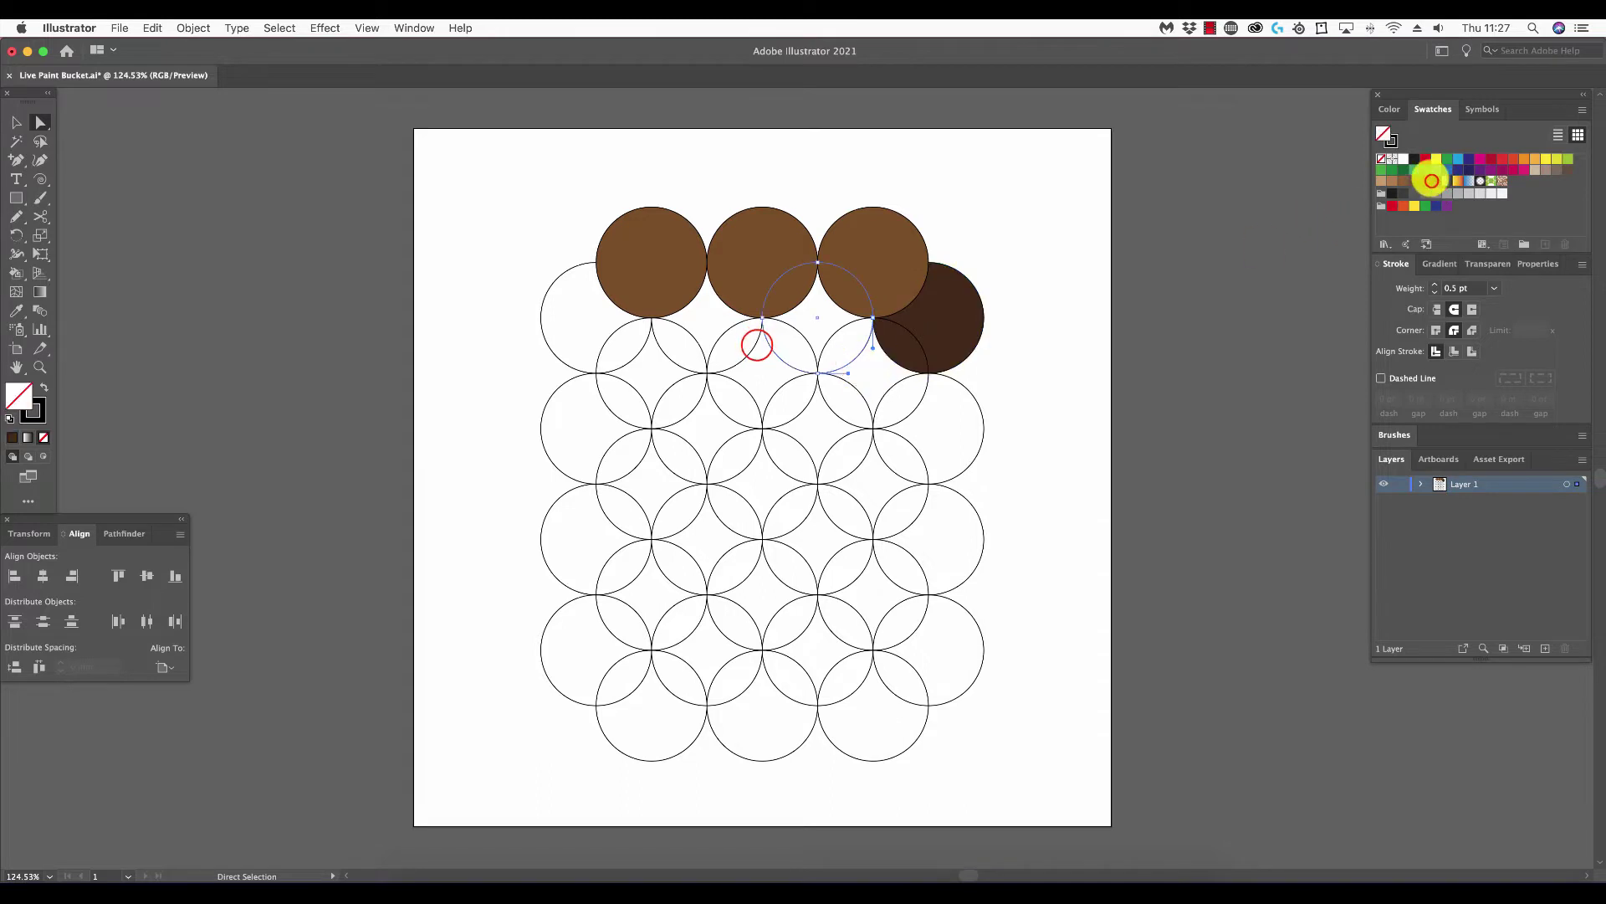
pyautogui.click(1436, 180)
pyautogui.click(756, 346)
pyautogui.click(1436, 180)
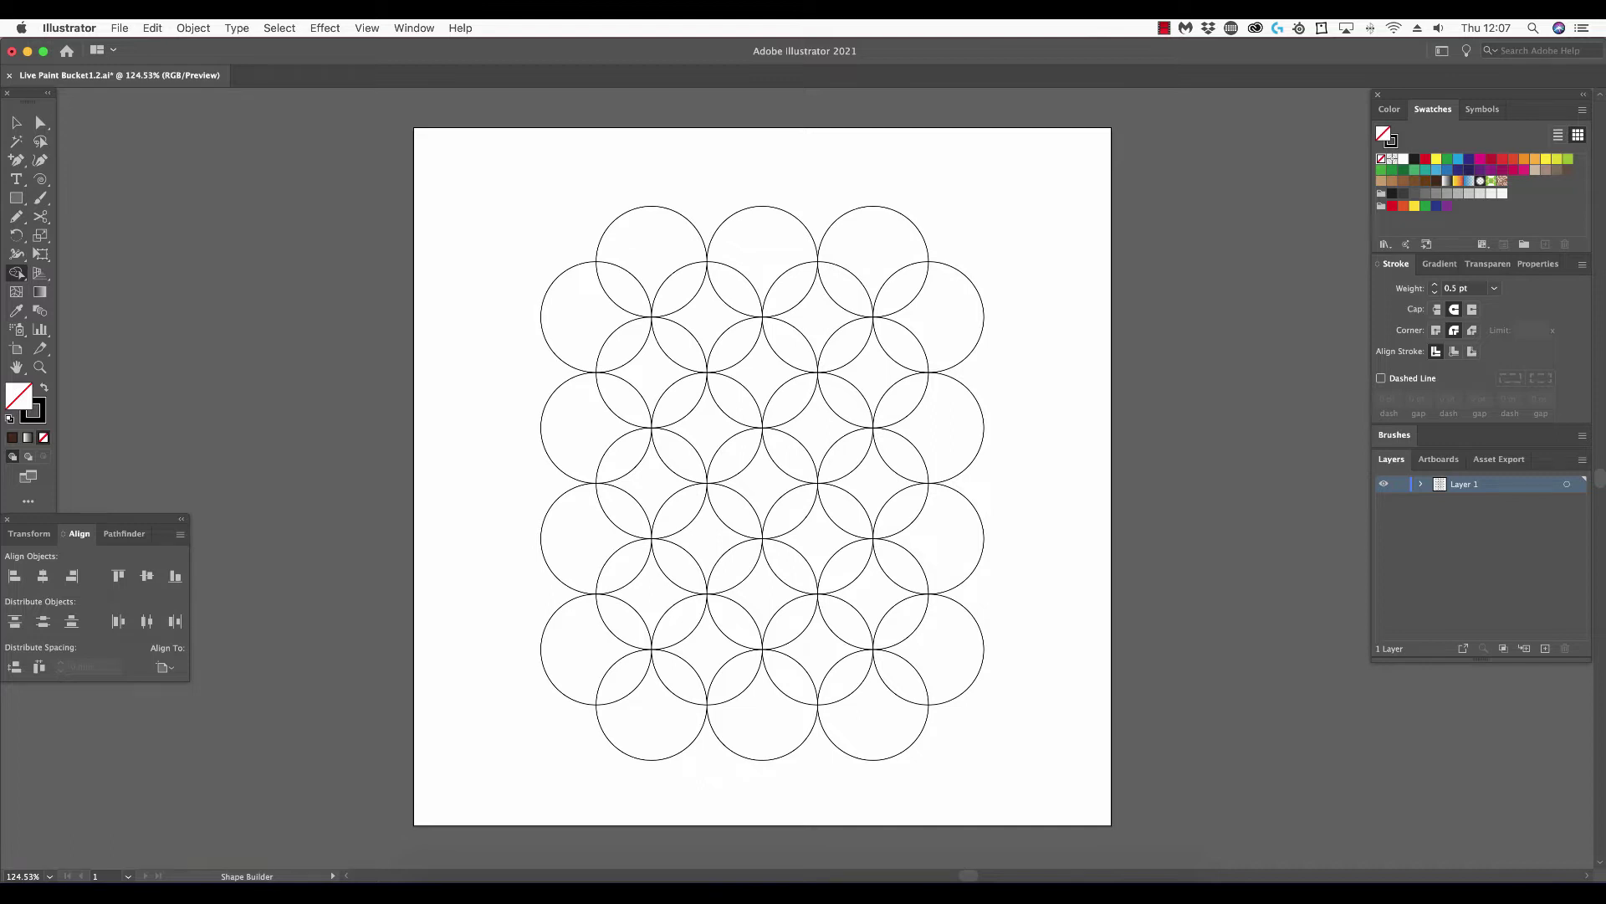
# Marquee-select every circle with the Selection tool and go to Object > Live Paint
pyautogui.click(16, 123)
pyautogui.click(507, 171)
pyautogui.moveTo(507, 171); pyautogui.dragTo(1040, 767)
pyautogui.click(194, 28)
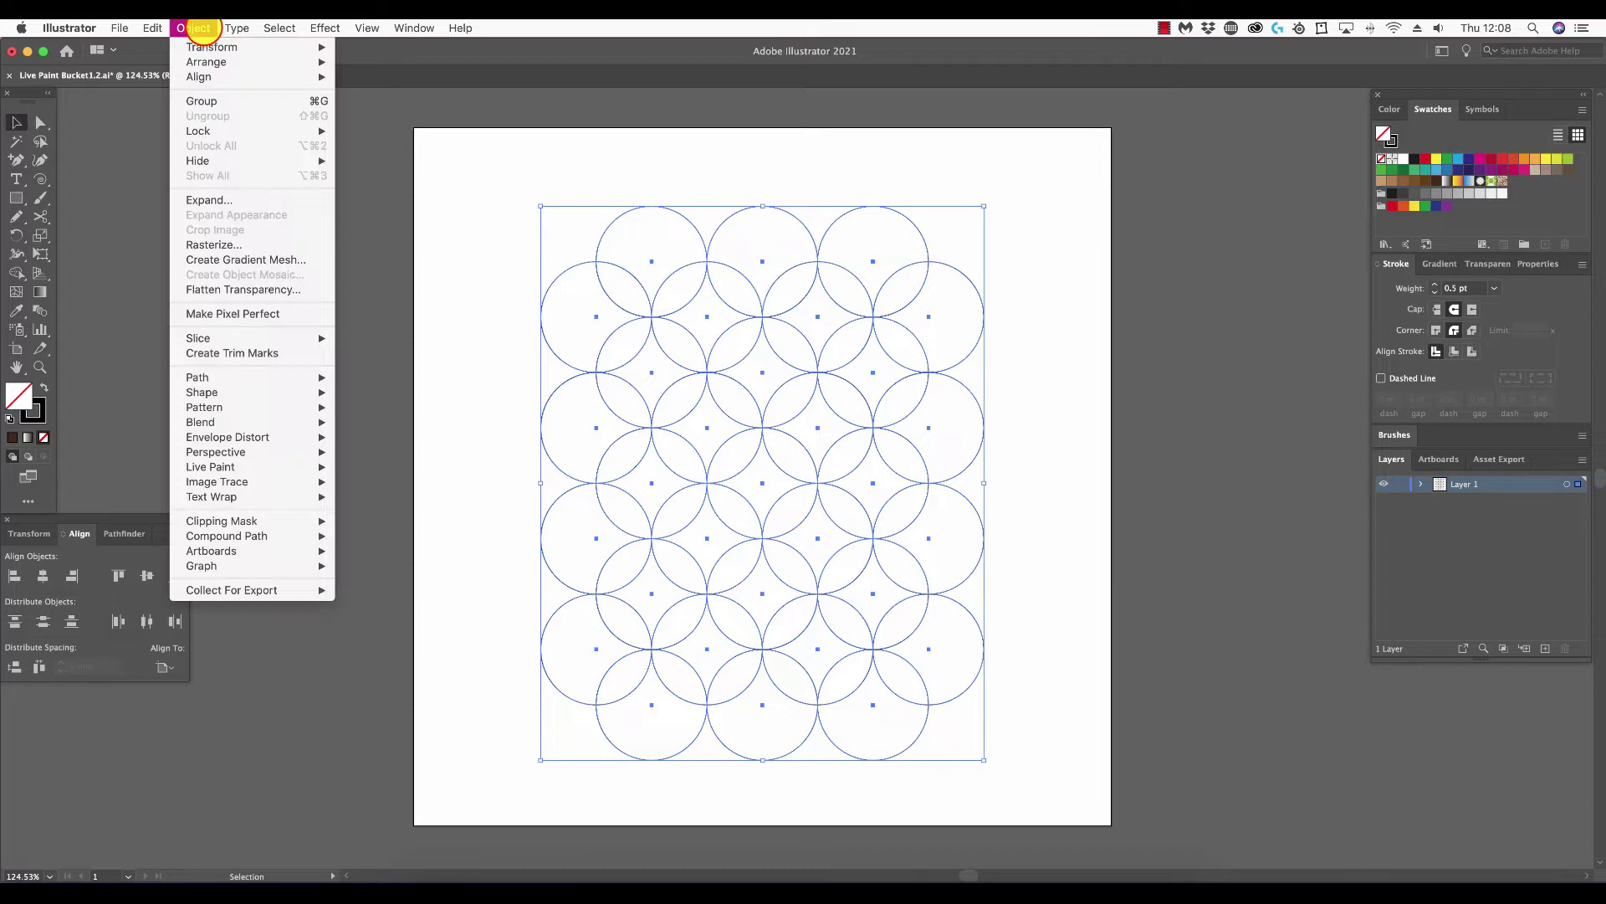
pyautogui.moveTo(287, 465)
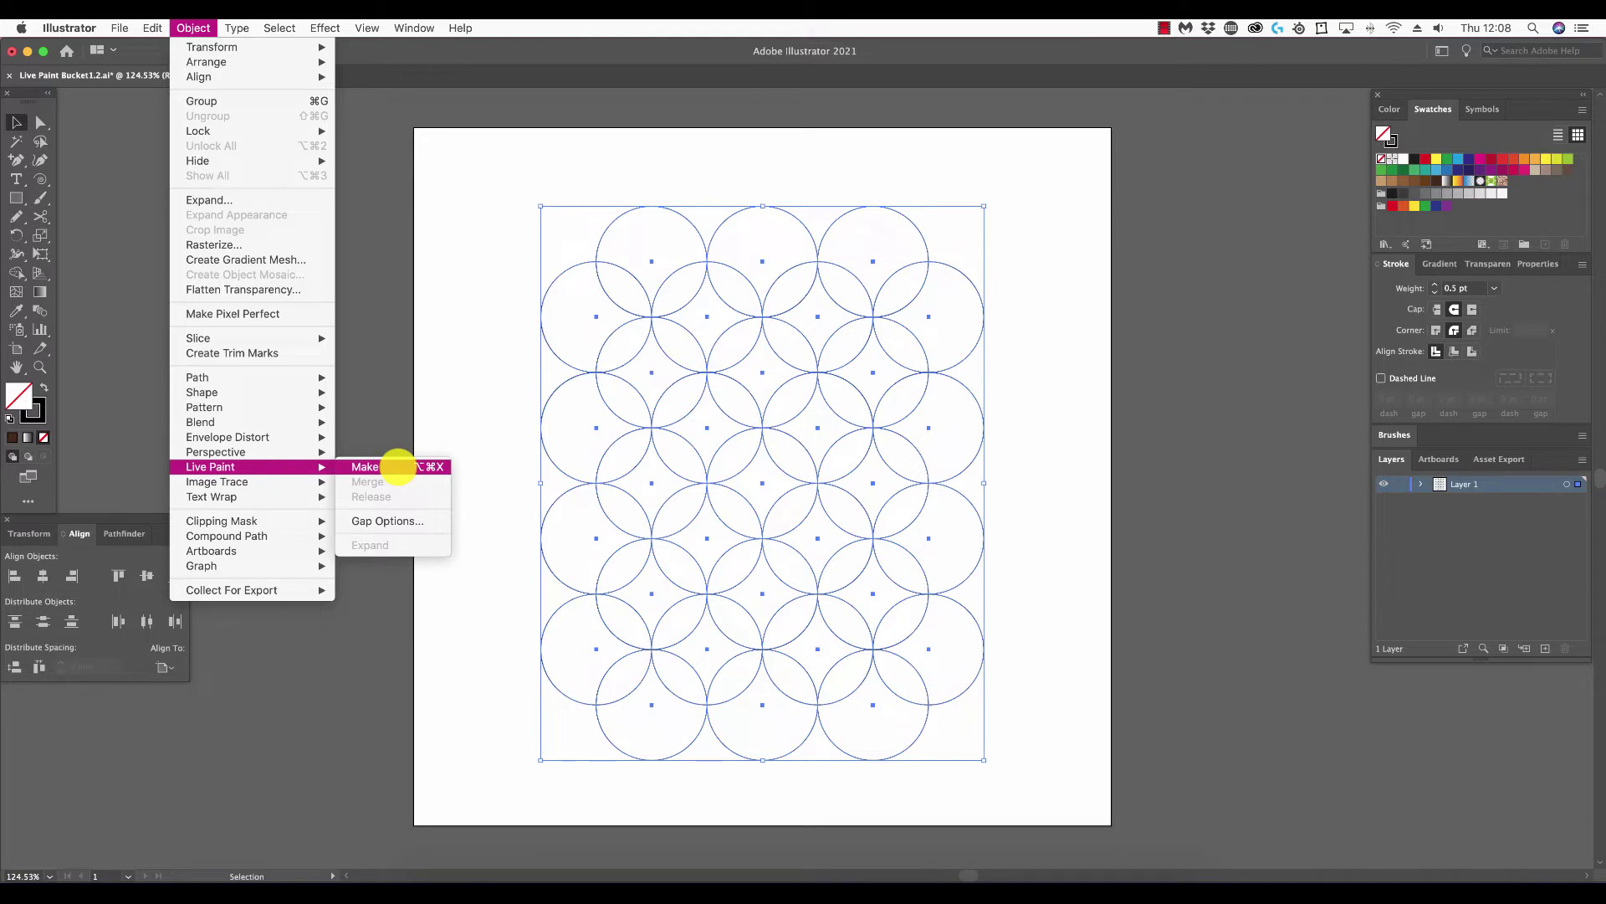
# Make the circles a Live Paint group and expand Layer 1 to list its Ellipse paths
pyautogui.click(398, 467)
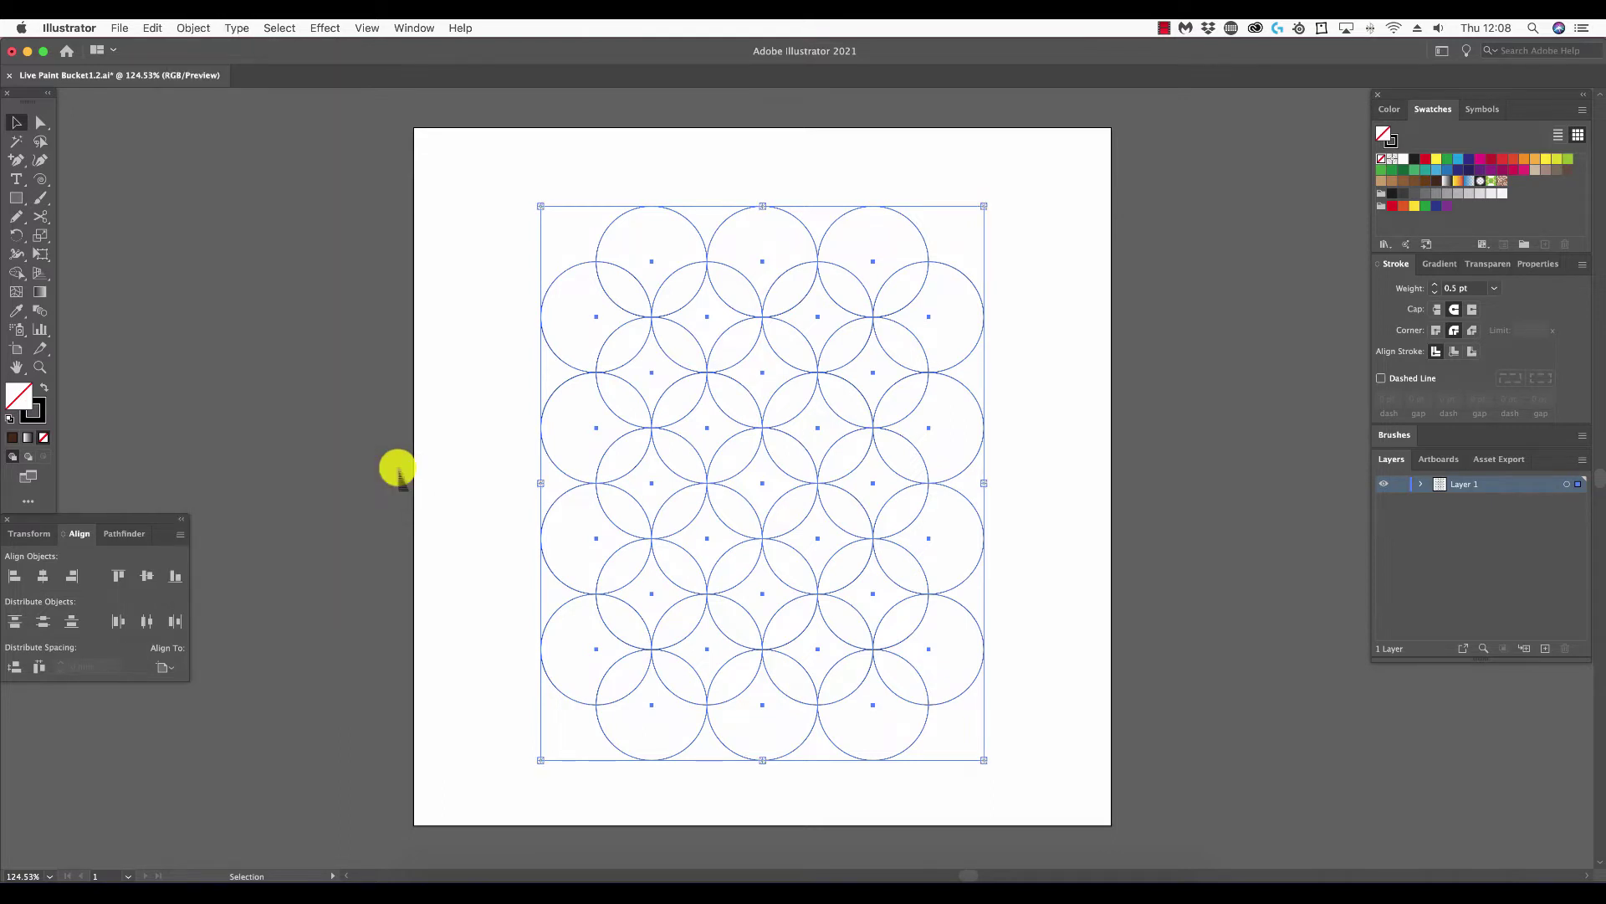
pyautogui.click(1420, 483)
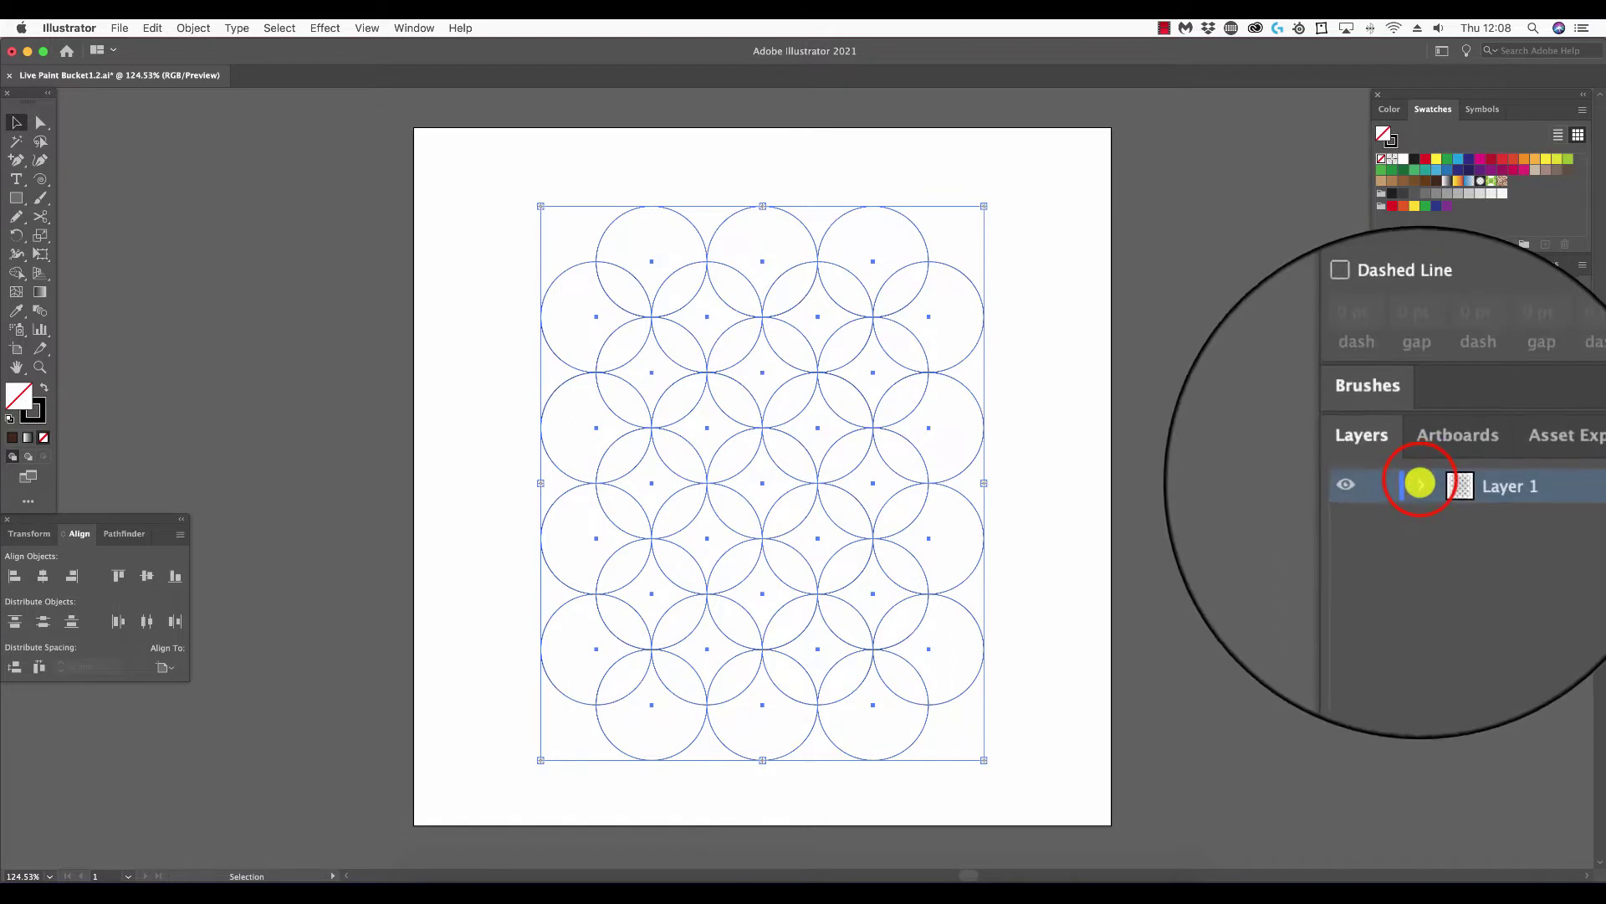
pyautogui.click(1420, 483)
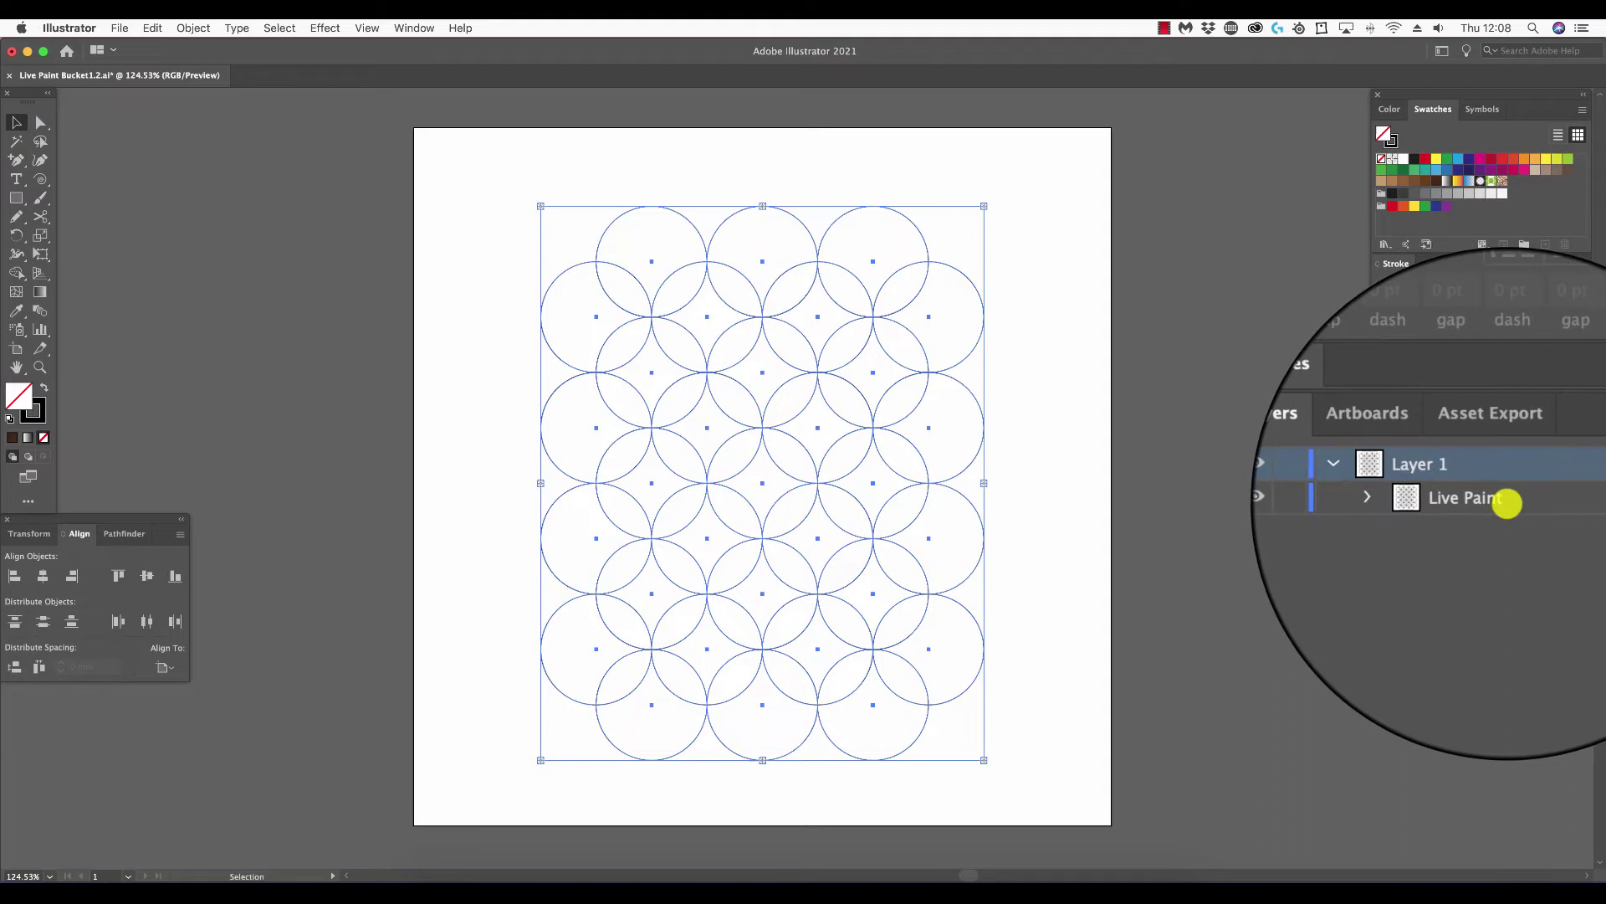
pyautogui.click(1413, 501)
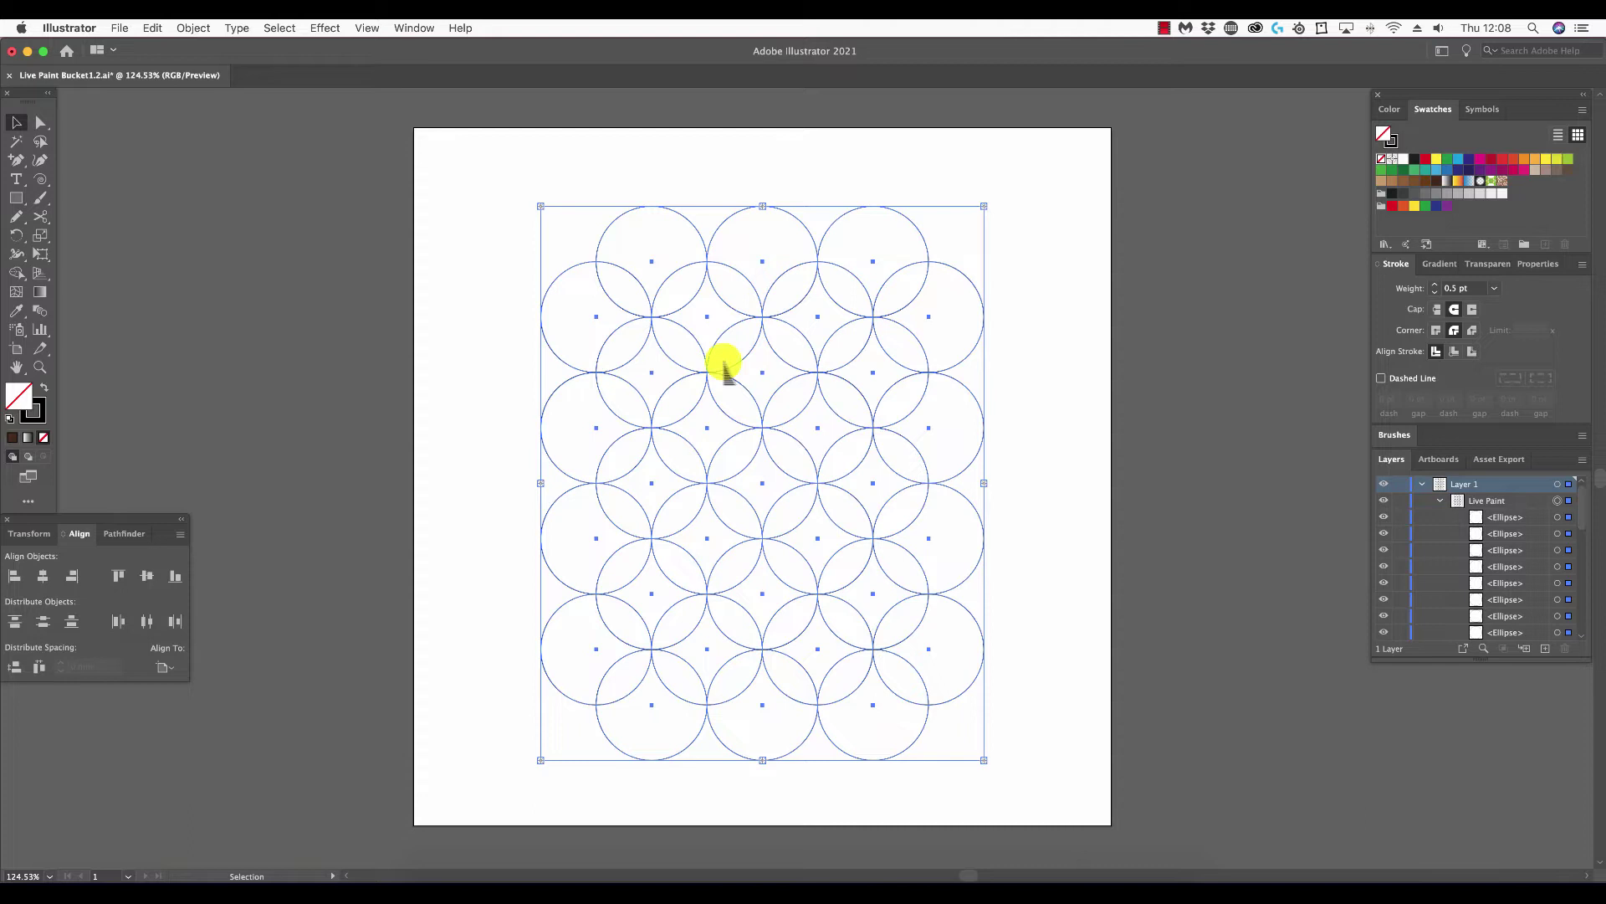
# Choose the Live Paint Bucket (K) from the Shape Builder tool flyout
pyautogui.click(17, 272)
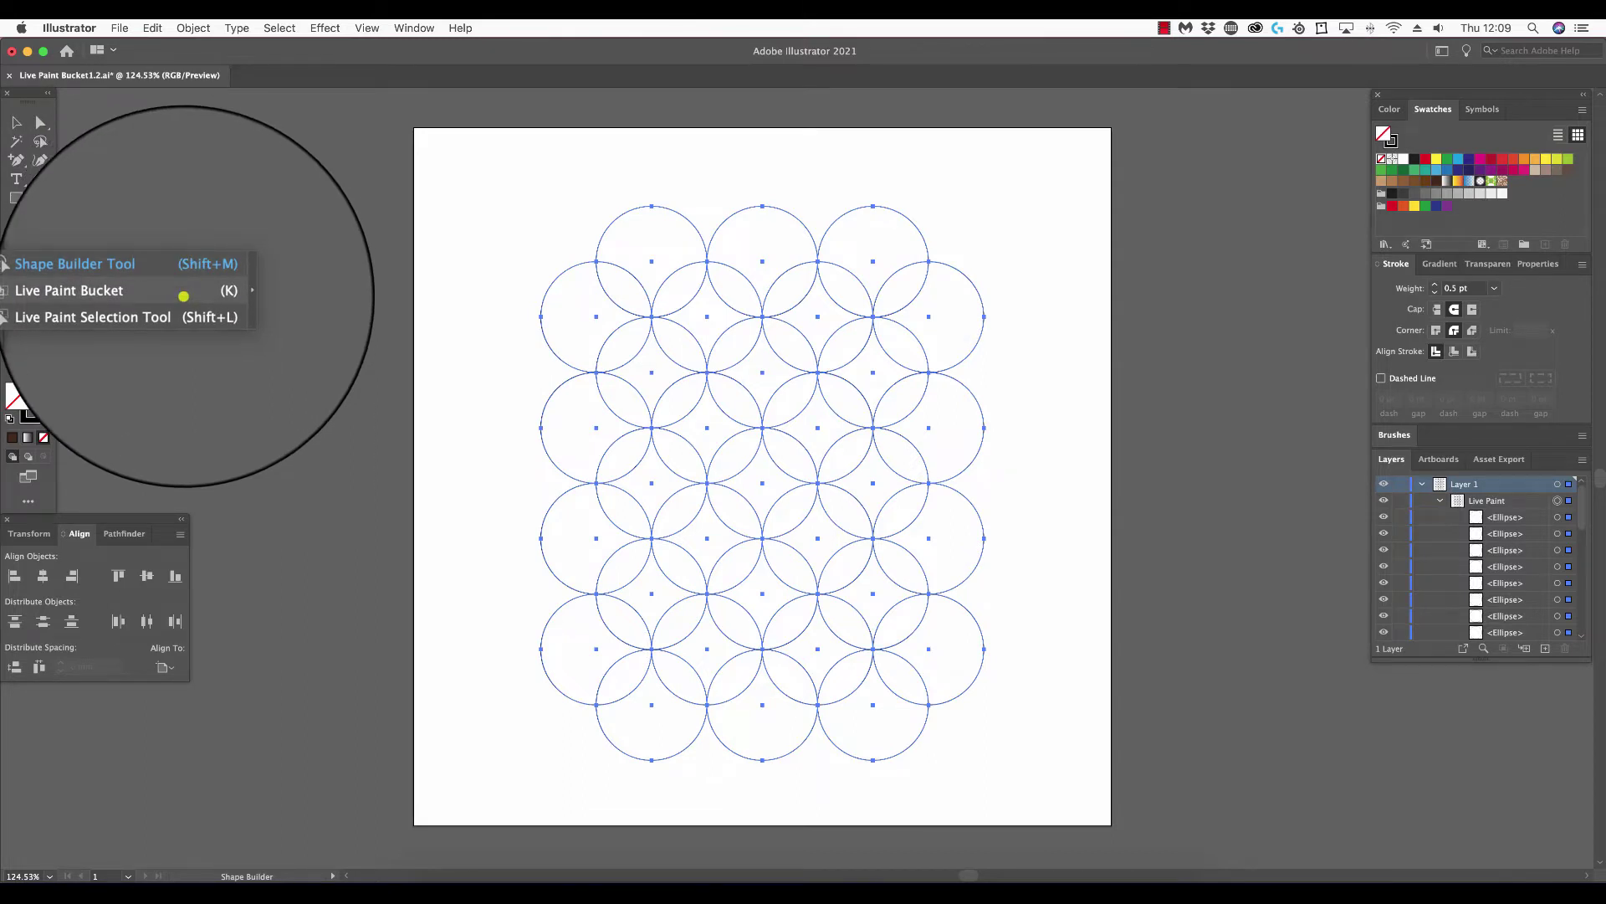
pyautogui.click(184, 295)
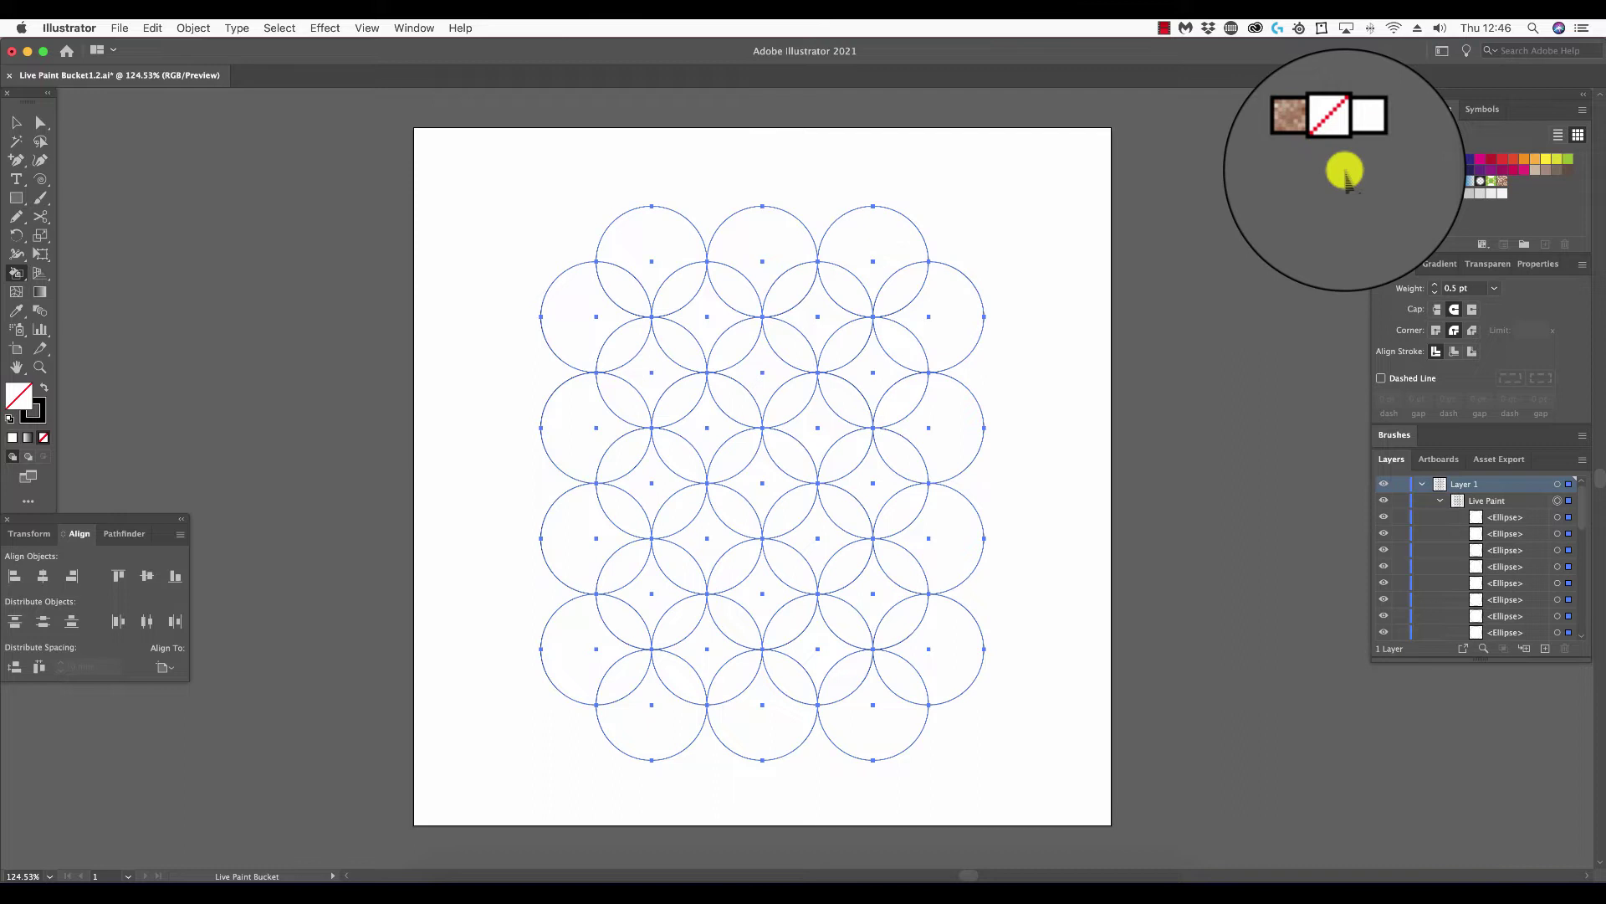
# Step through the swatches with the arrow keys, landing on red as the paint colour
pyautogui.press('Right')
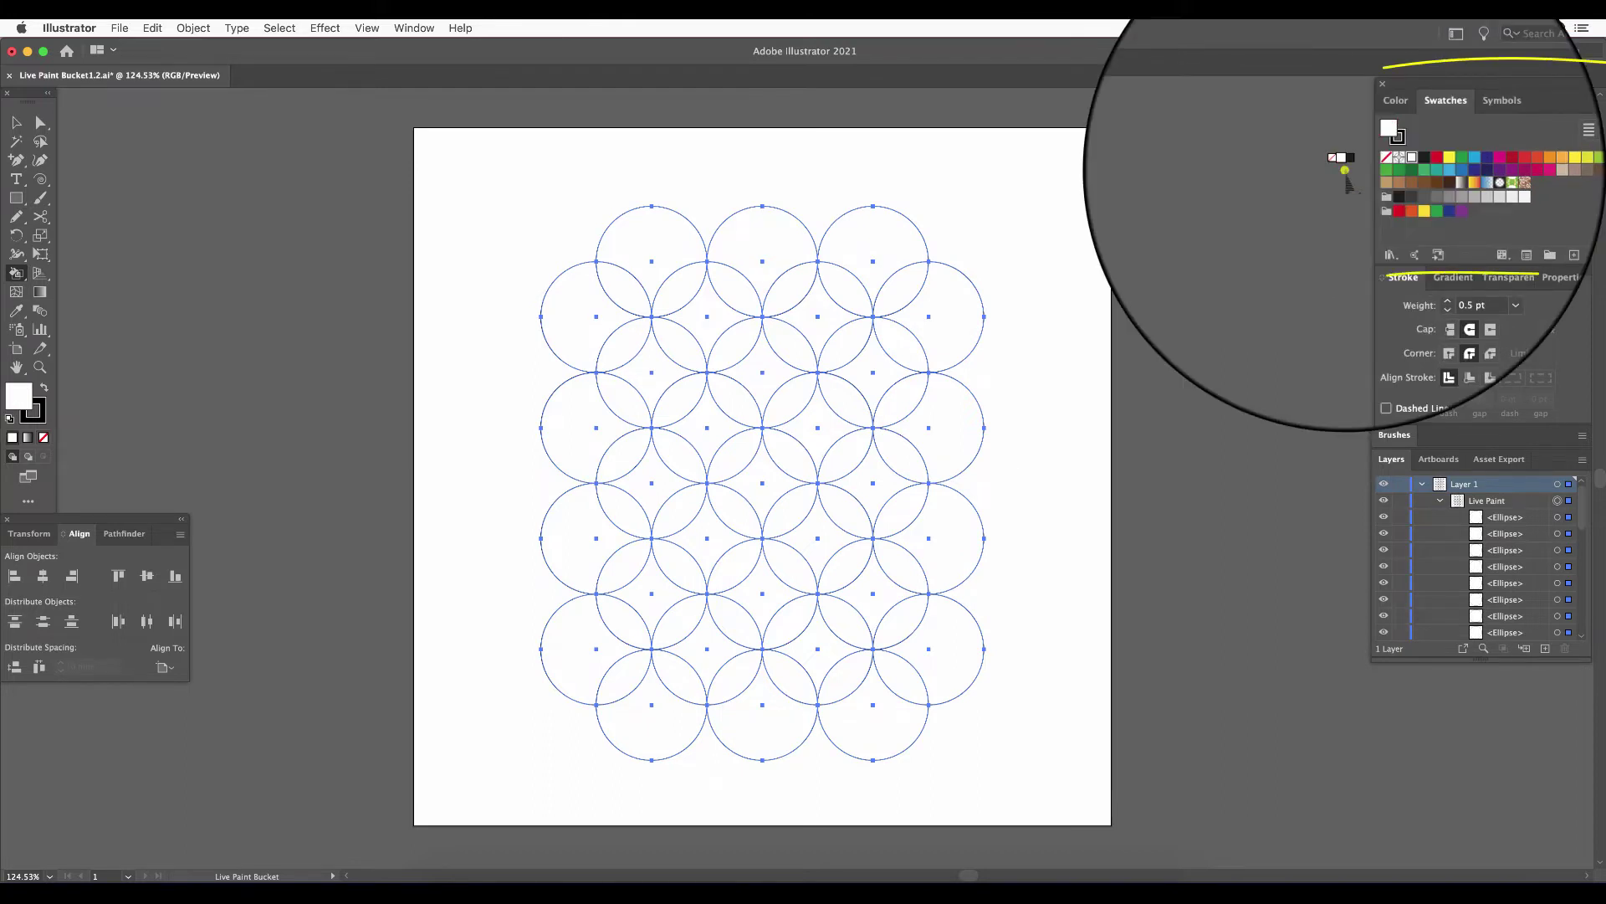
pyautogui.press('Right')
pyautogui.press('Right')
pyautogui.press('Right')
pyautogui.press('Right')
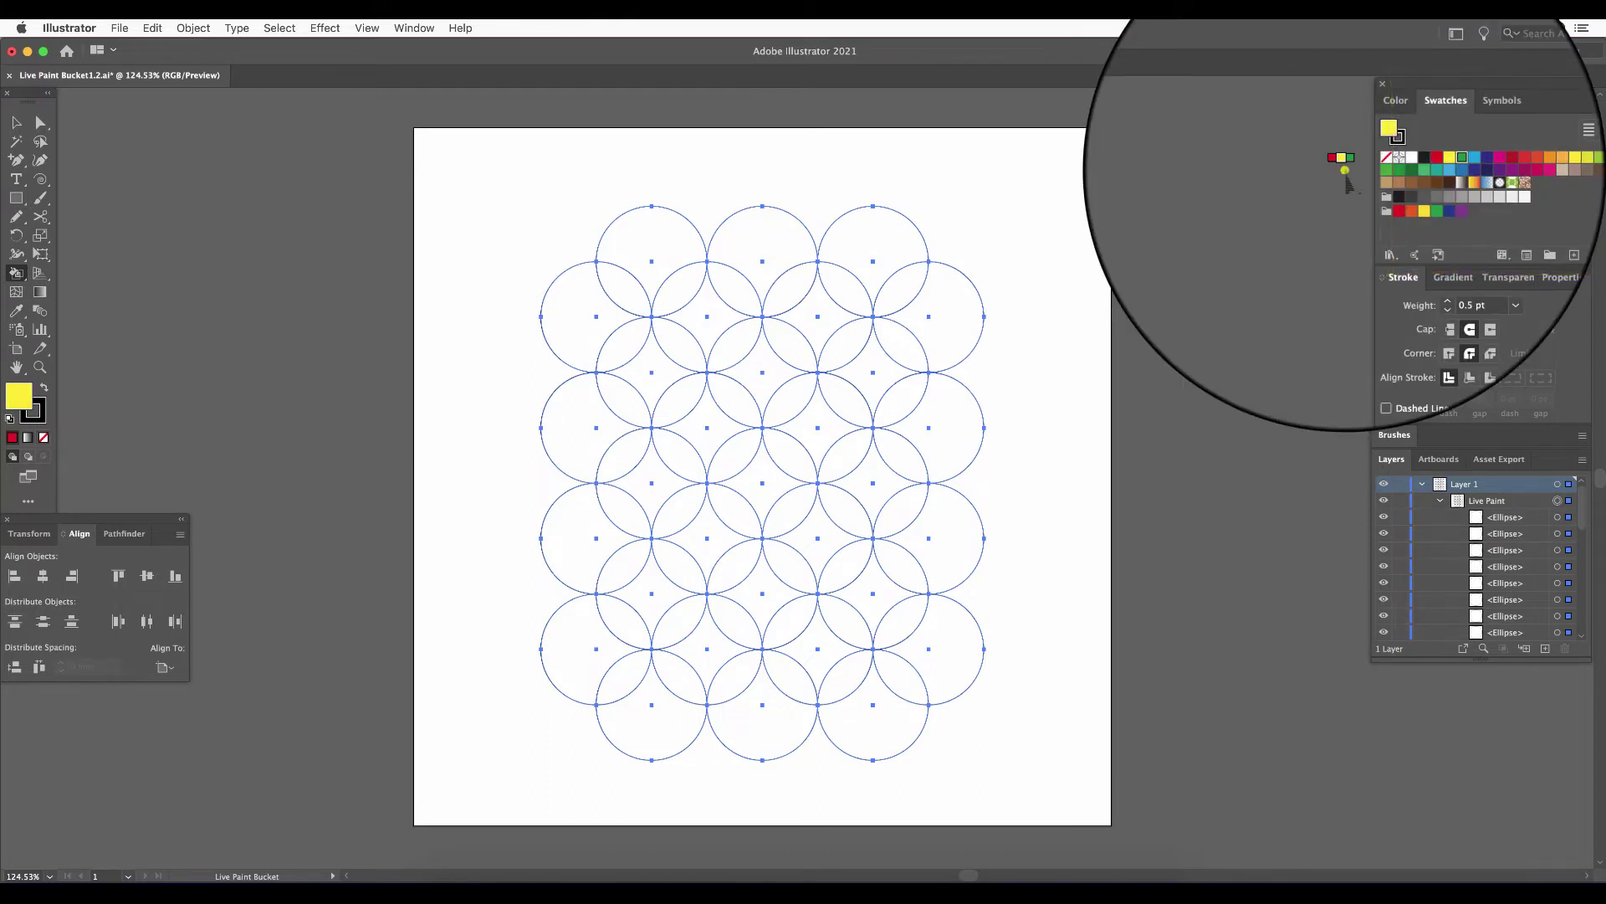
pyautogui.press('Right')
pyautogui.press('Right')
pyautogui.press('Right')
pyautogui.press('Right')
pyautogui.press('Right')
pyautogui.press('Right')
pyautogui.press('Right')
pyautogui.press('Right')
pyautogui.press('Left')
pyautogui.press('Left')
pyautogui.press('Left')
pyautogui.press('Left')
pyautogui.press('Left')
pyautogui.press('Left')
pyautogui.press('Left')
pyautogui.press('Left')
pyautogui.press('Left')
pyautogui.press('Left')
# Cycle the paint colour with arrow keys through greys and dark blue, settling on yellow
pyautogui.press('Down')
pyautogui.press('Down')
pyautogui.press('Down')
pyautogui.press('Right')
pyautogui.press('Right')
pyautogui.press('Right')
pyautogui.press('Right')
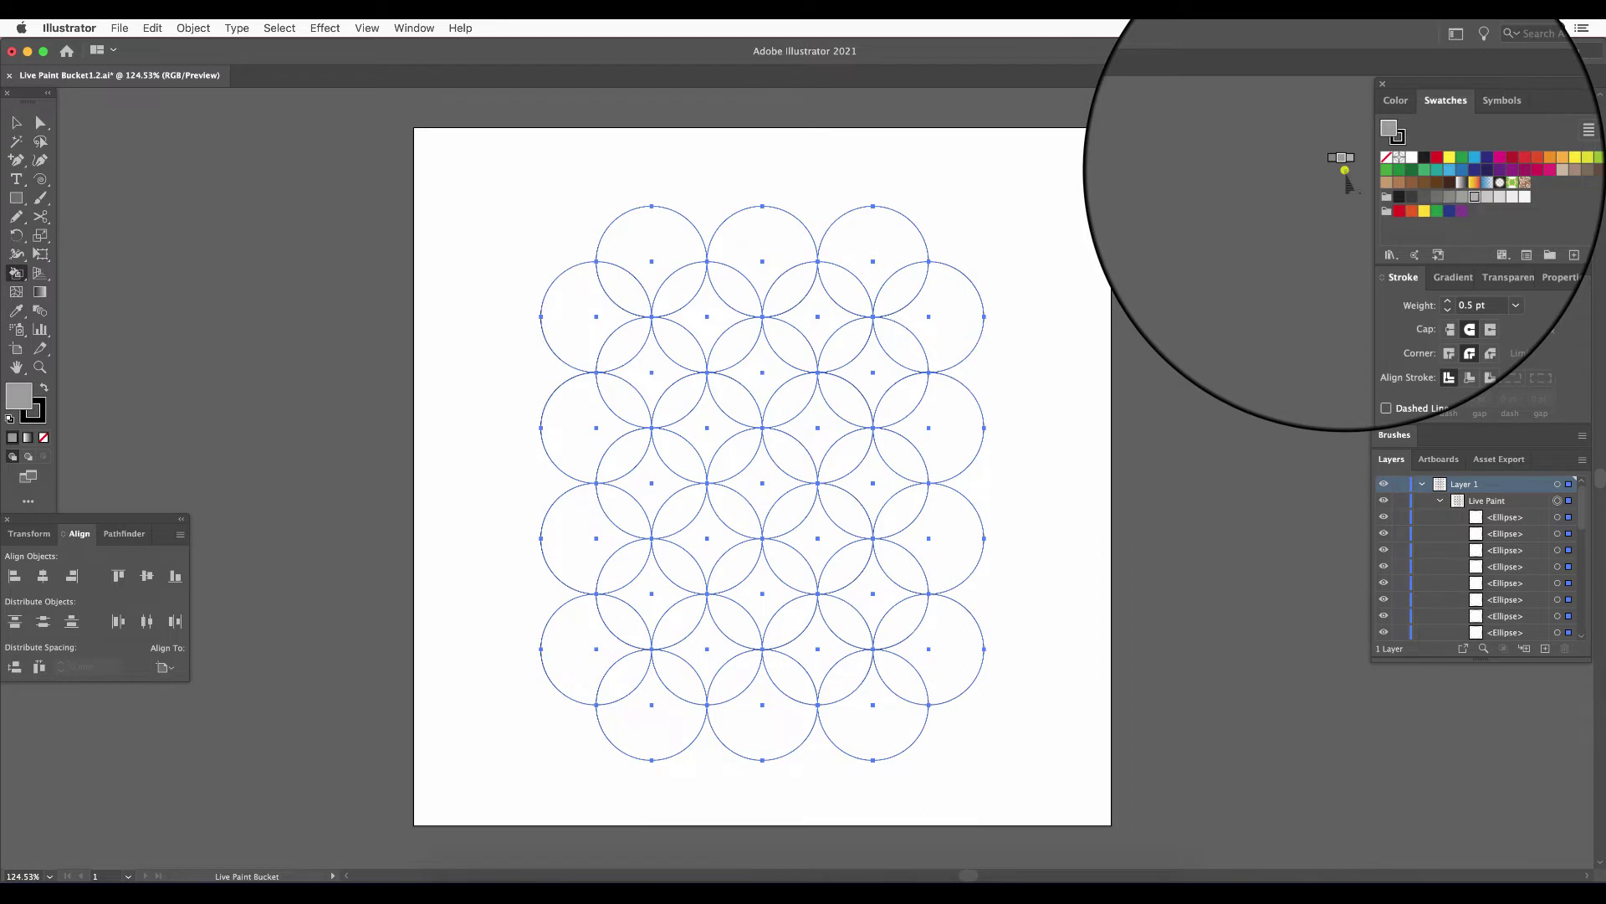
pyautogui.press('Right')
pyautogui.press('Left')
pyautogui.press('Left')
pyautogui.press('Left')
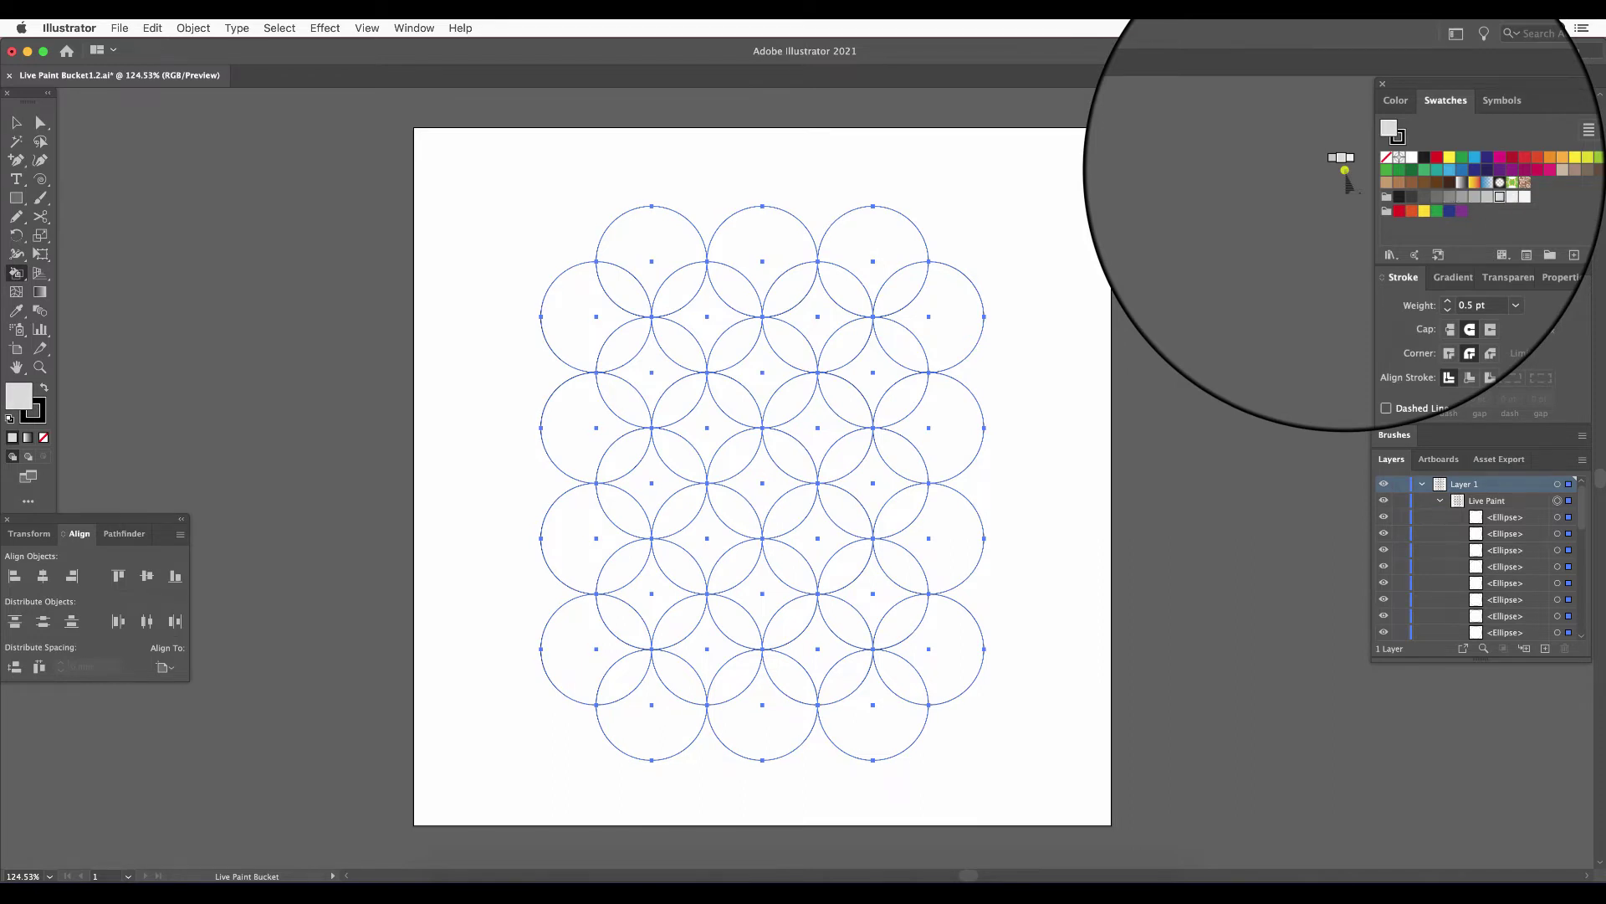
pyautogui.press('Left')
pyautogui.press('Left')
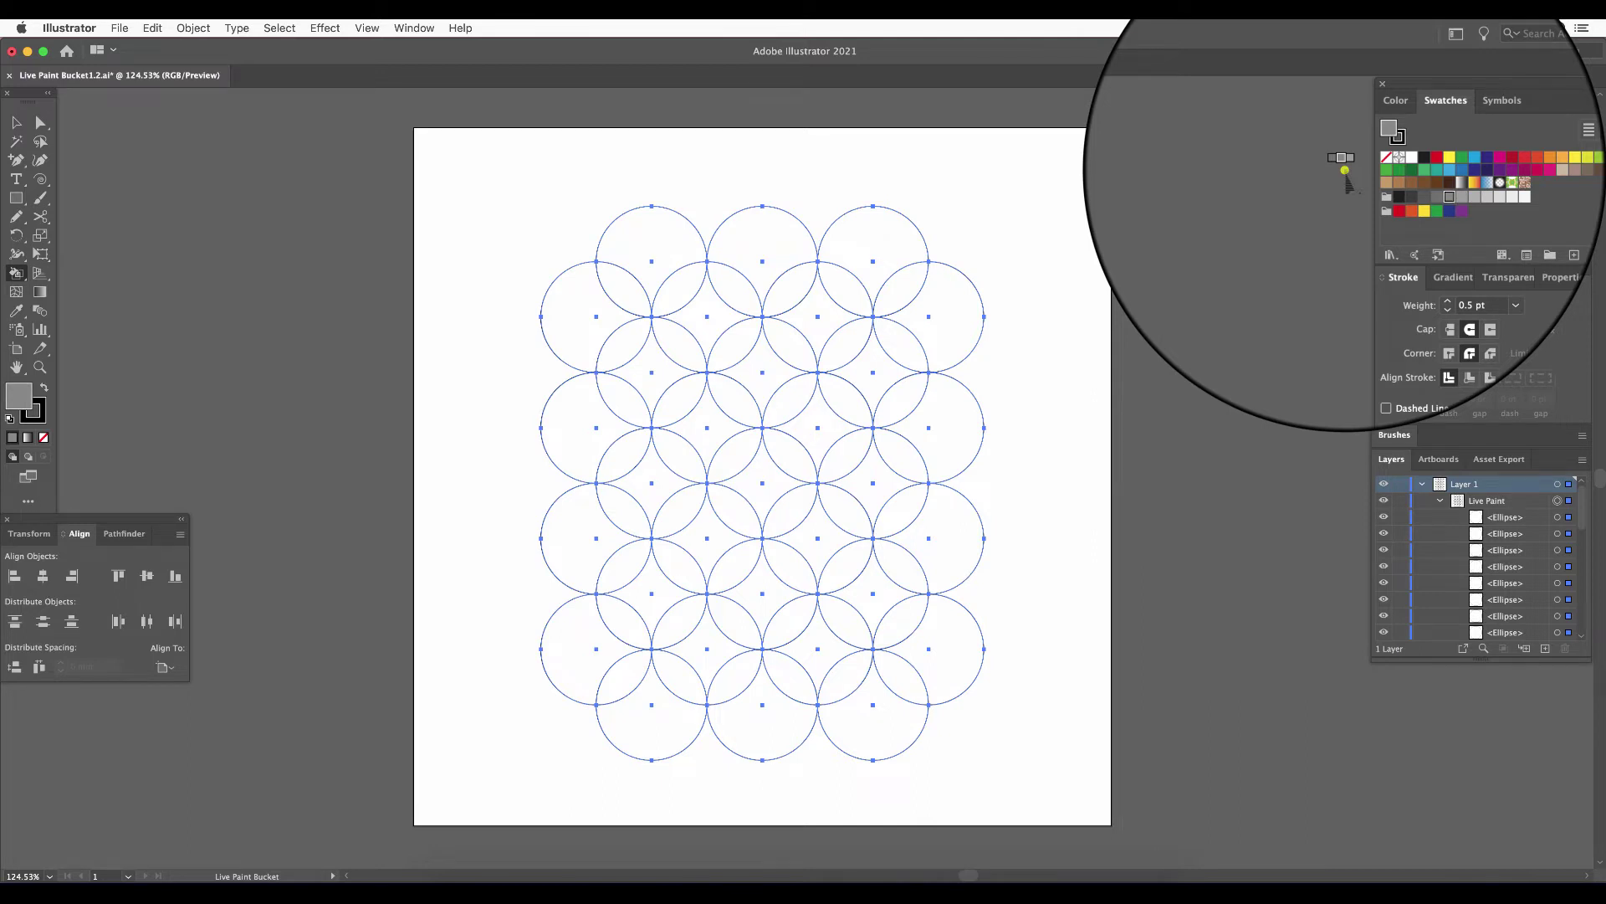
pyautogui.press('Down')
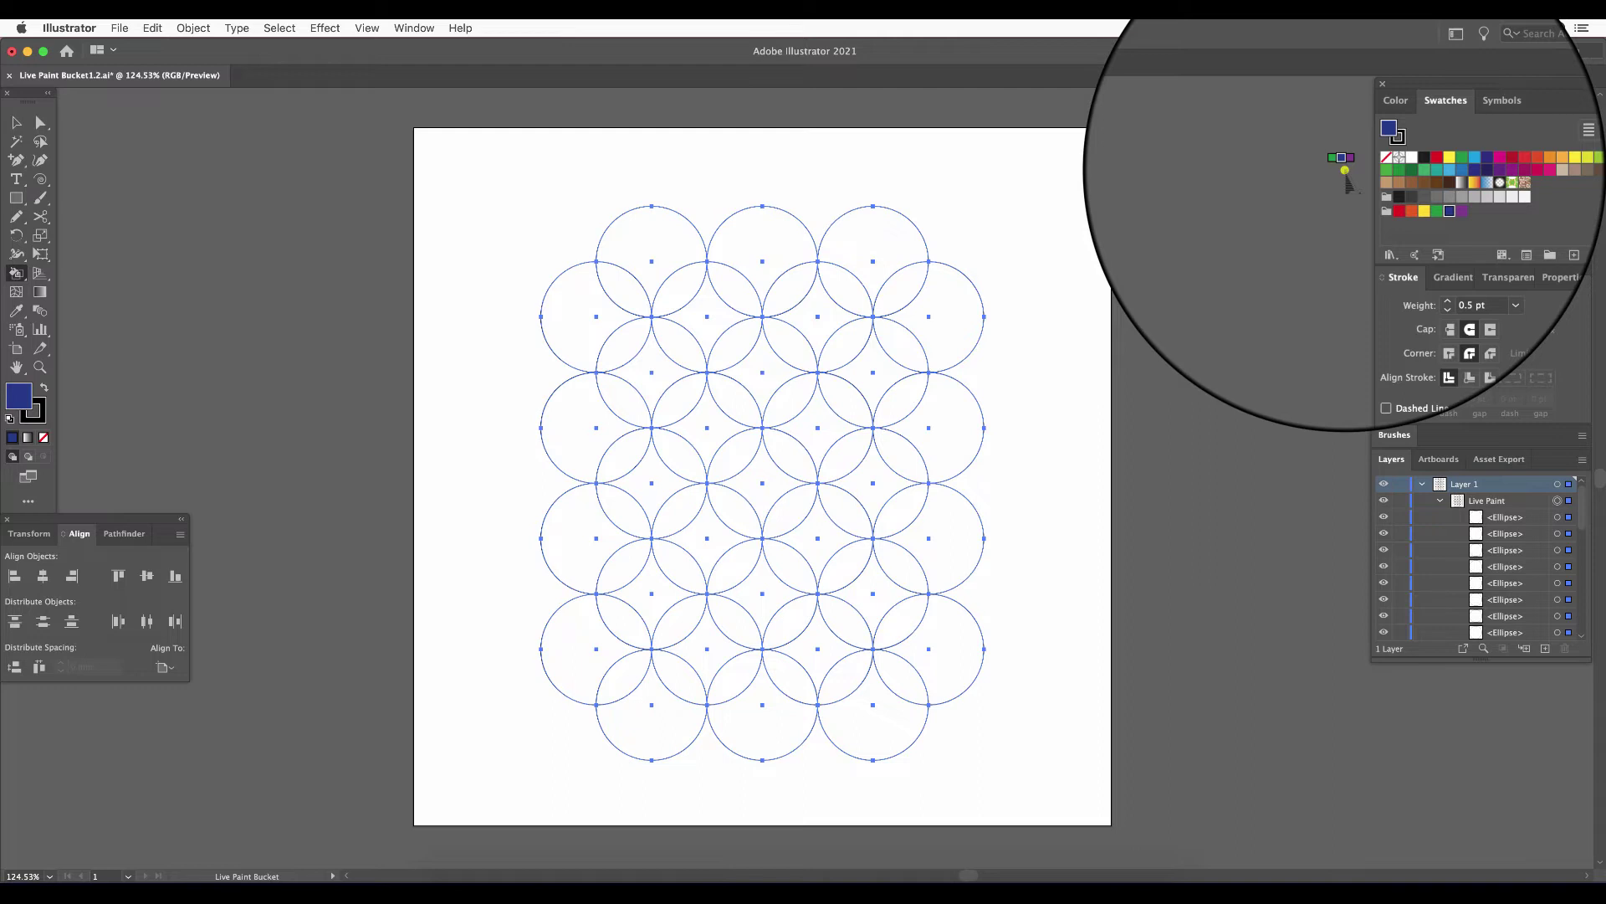
pyautogui.press('Left')
pyautogui.press('Left')
pyautogui.press('Left')
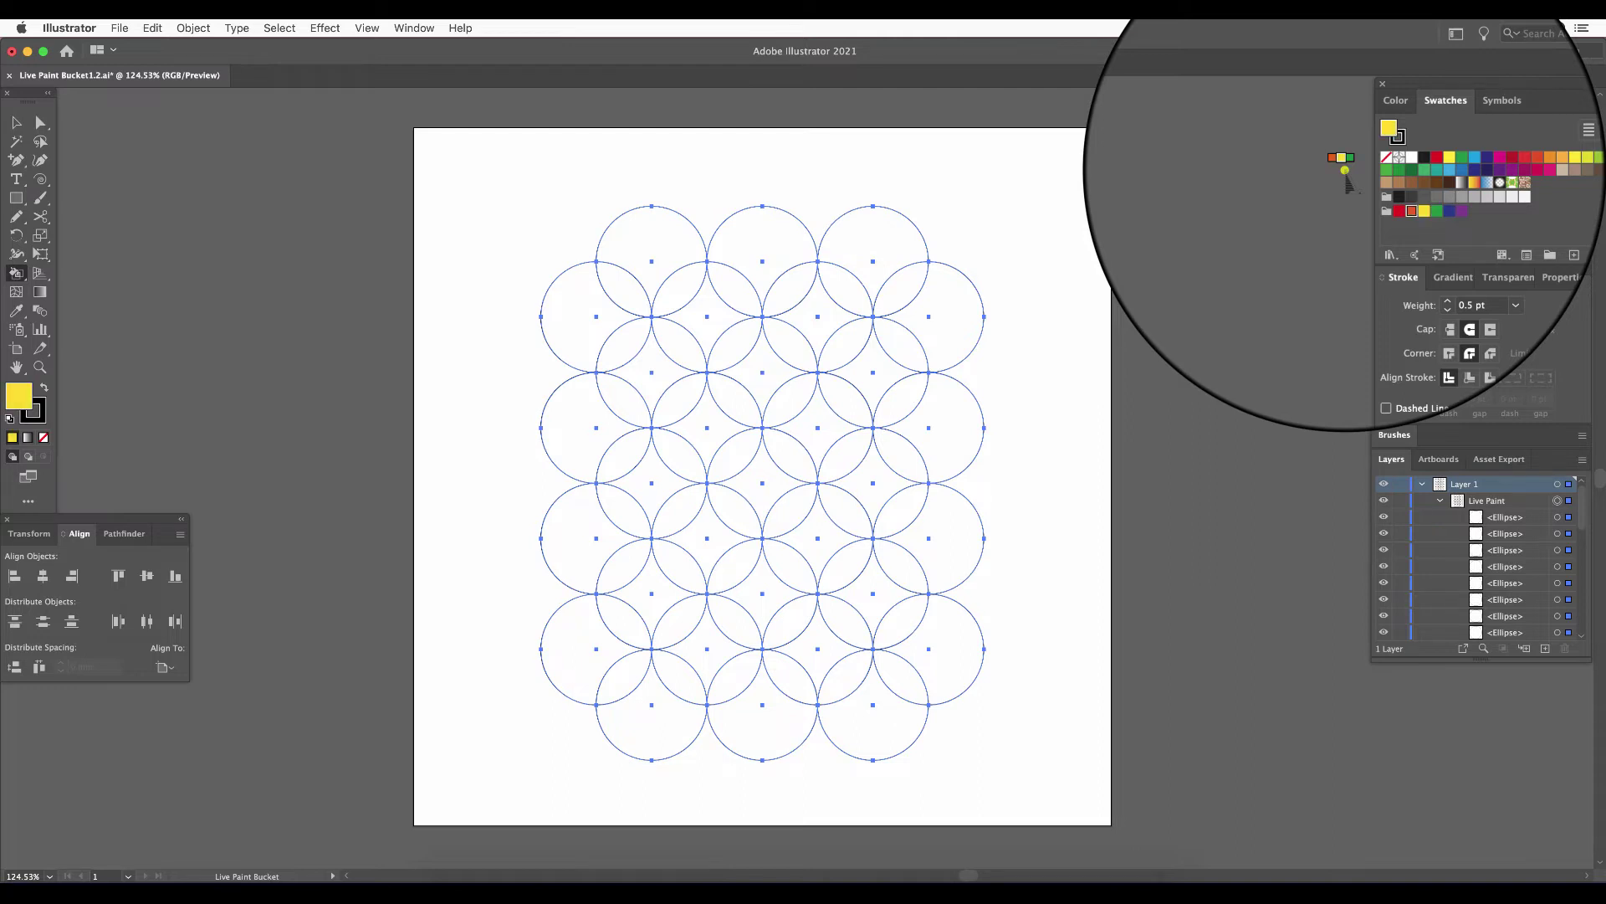
pyautogui.press('Right')
pyautogui.press('Right')
pyautogui.press('Right')
pyautogui.press('Right')
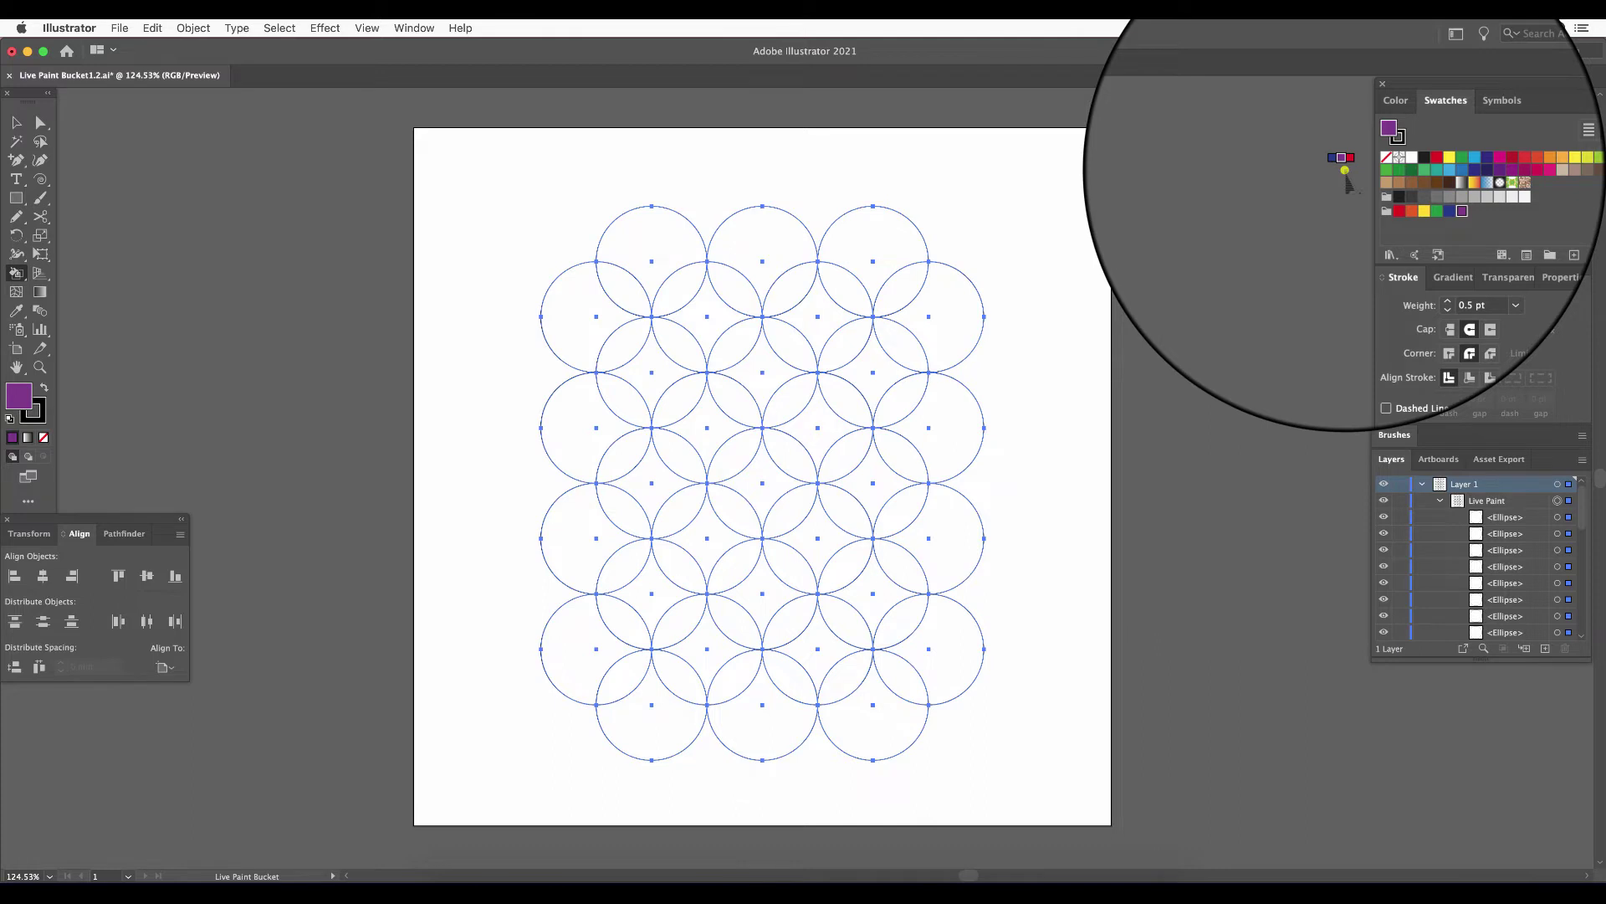
pyautogui.press('Up')
pyautogui.press('Up')
pyautogui.press('Up')
pyautogui.press('Up')
pyautogui.press('Left')
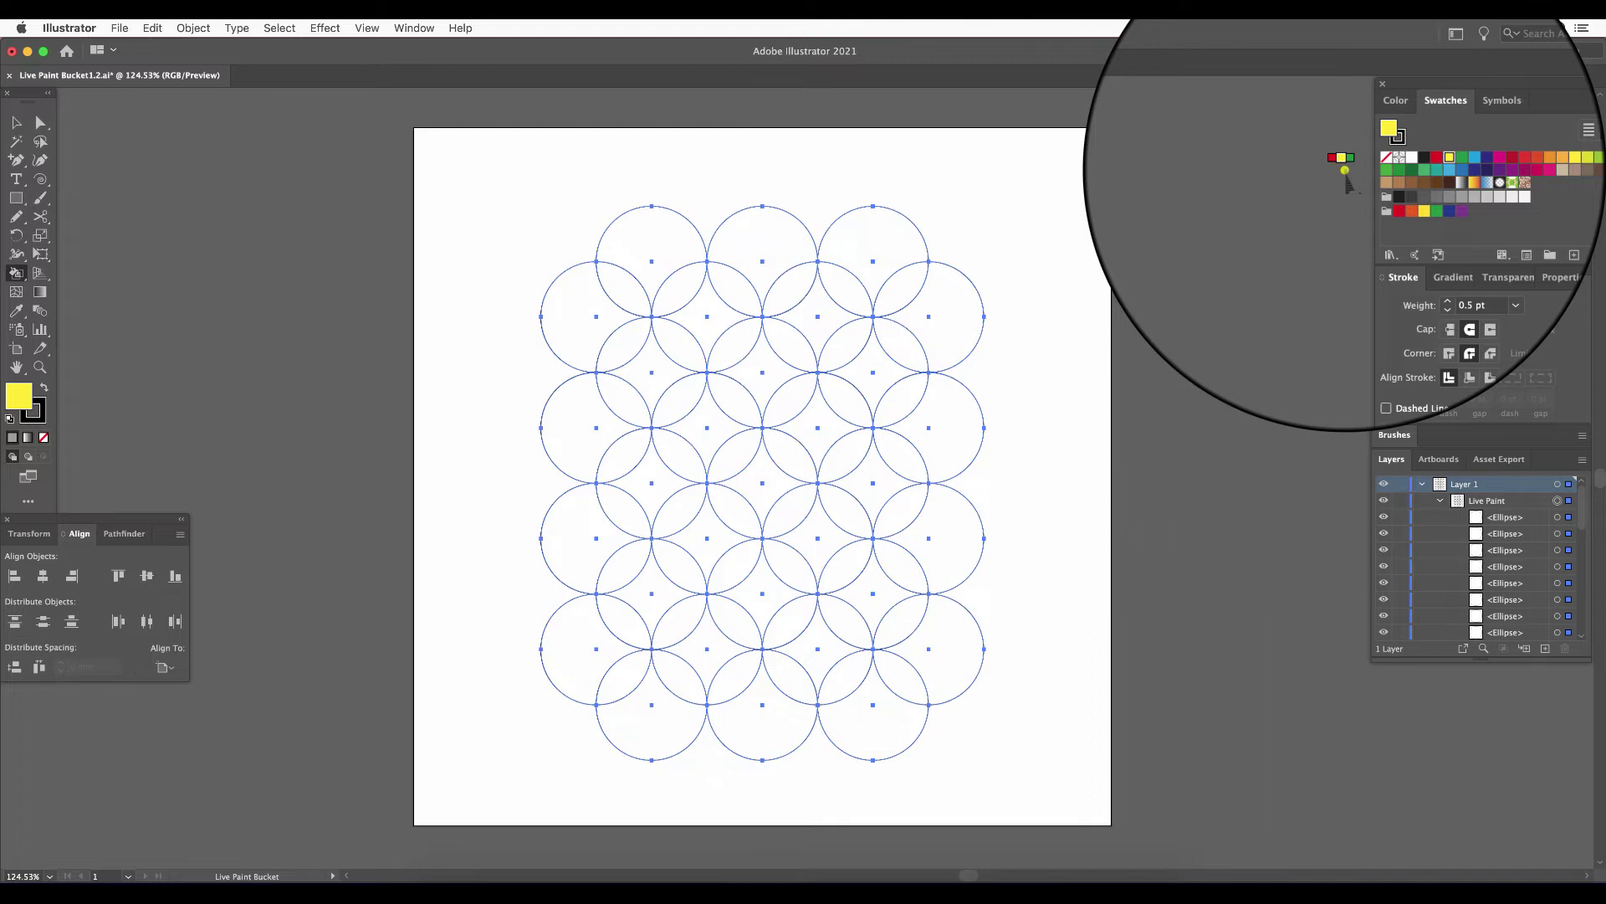
# Deselect the circle grid and pick the Live Paint Bucket from the Shape Builder flyout
pyautogui.click(1313, 185)
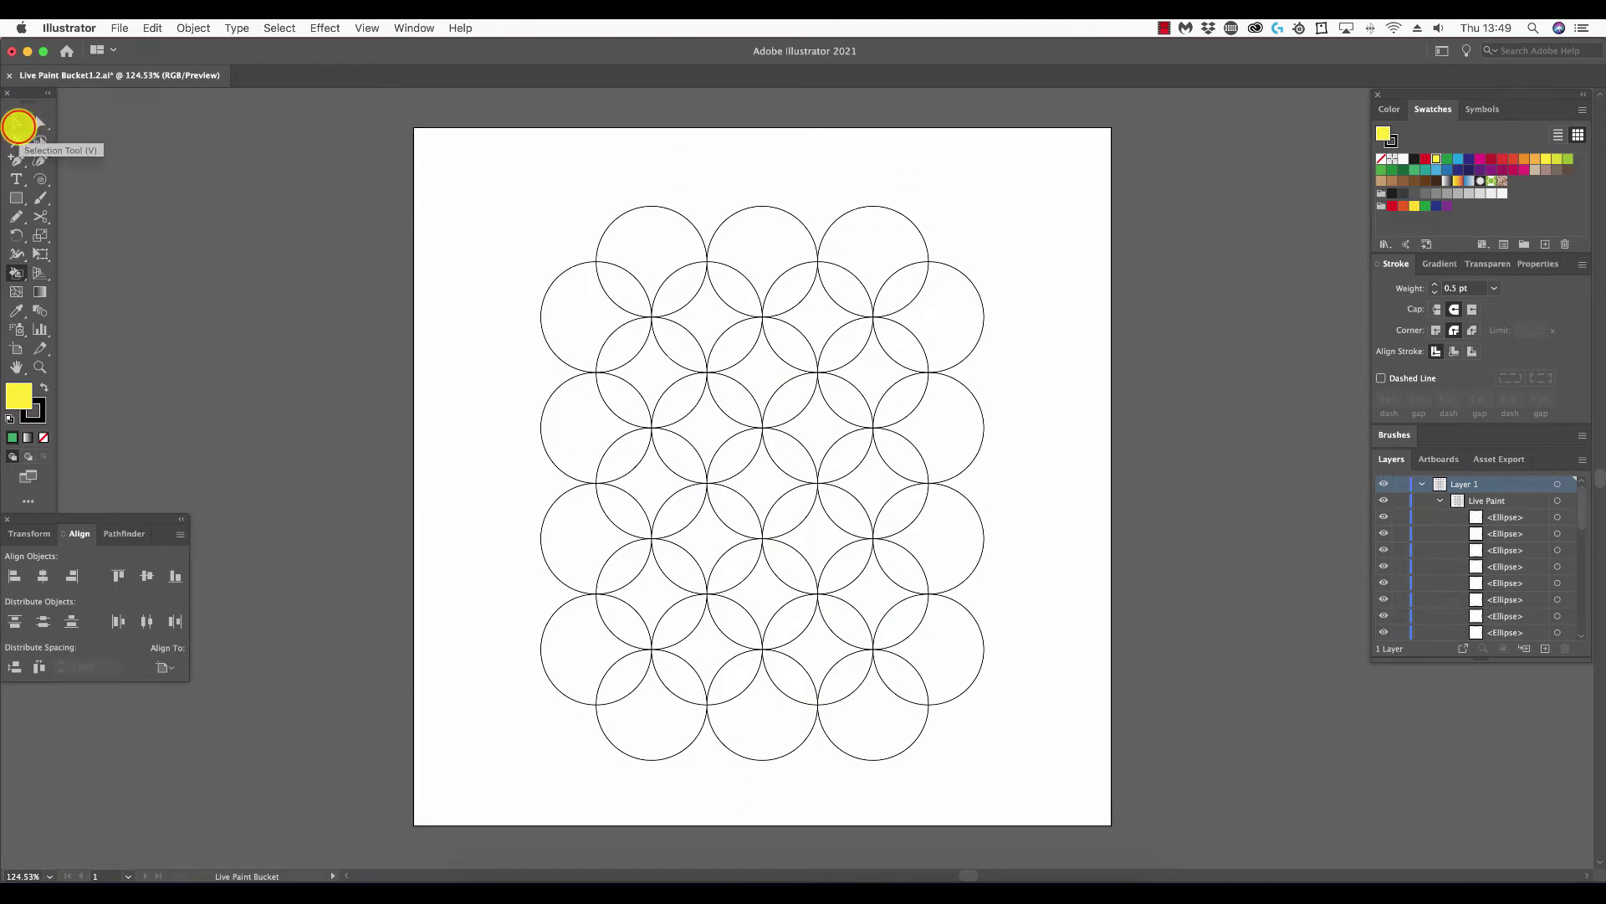
pyautogui.click(17, 124)
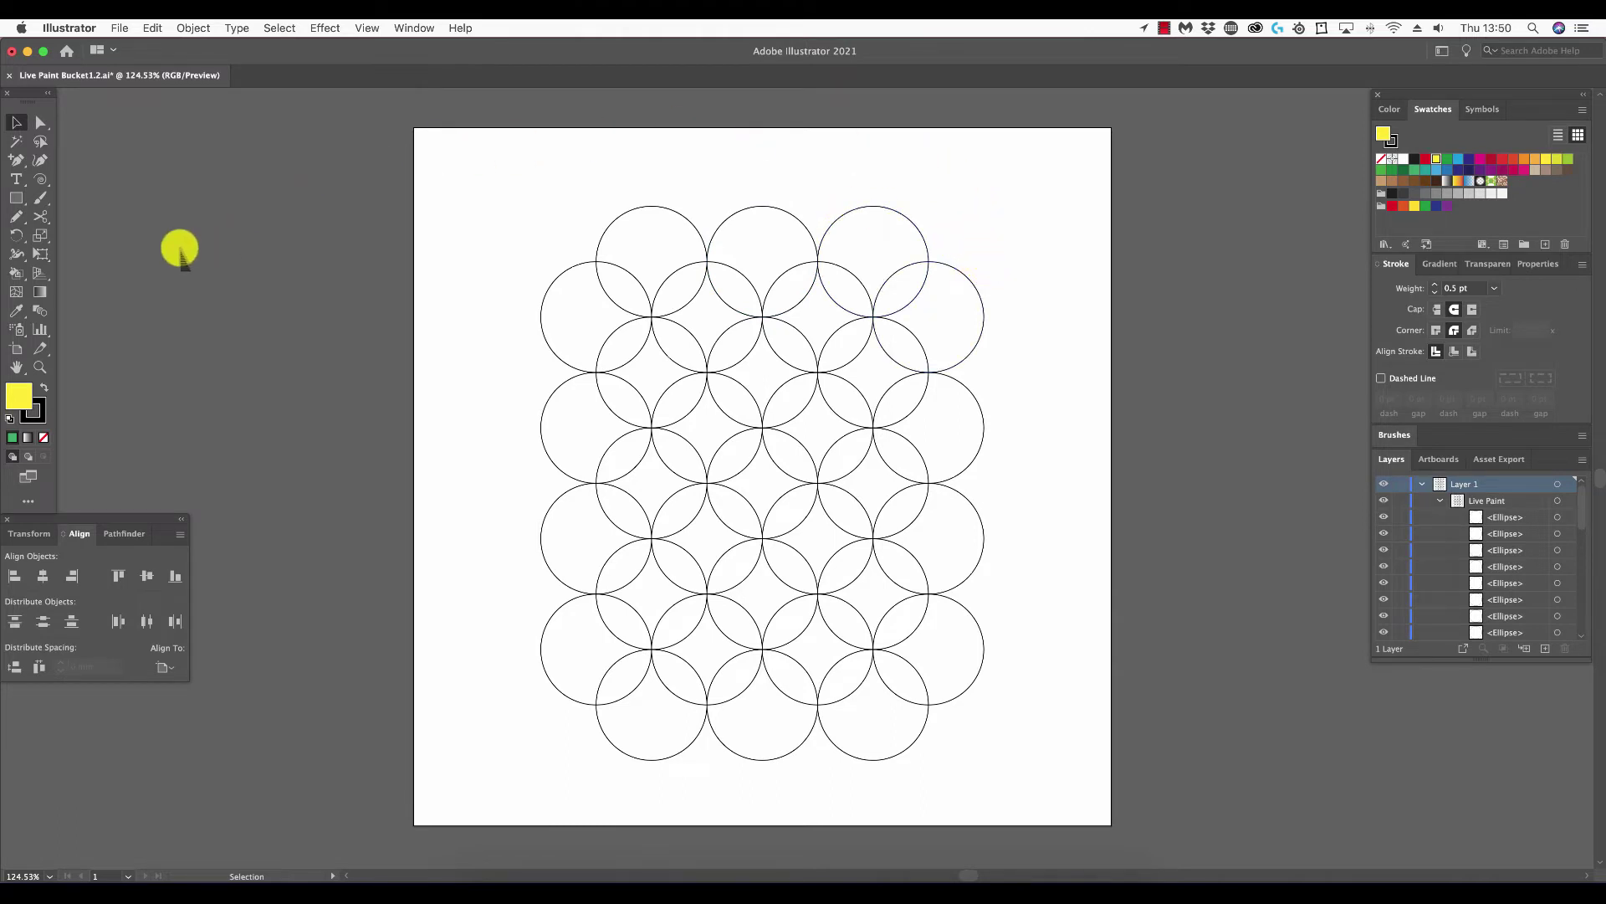
pyautogui.moveTo(25, 283); pyautogui.dragTo(80, 302)
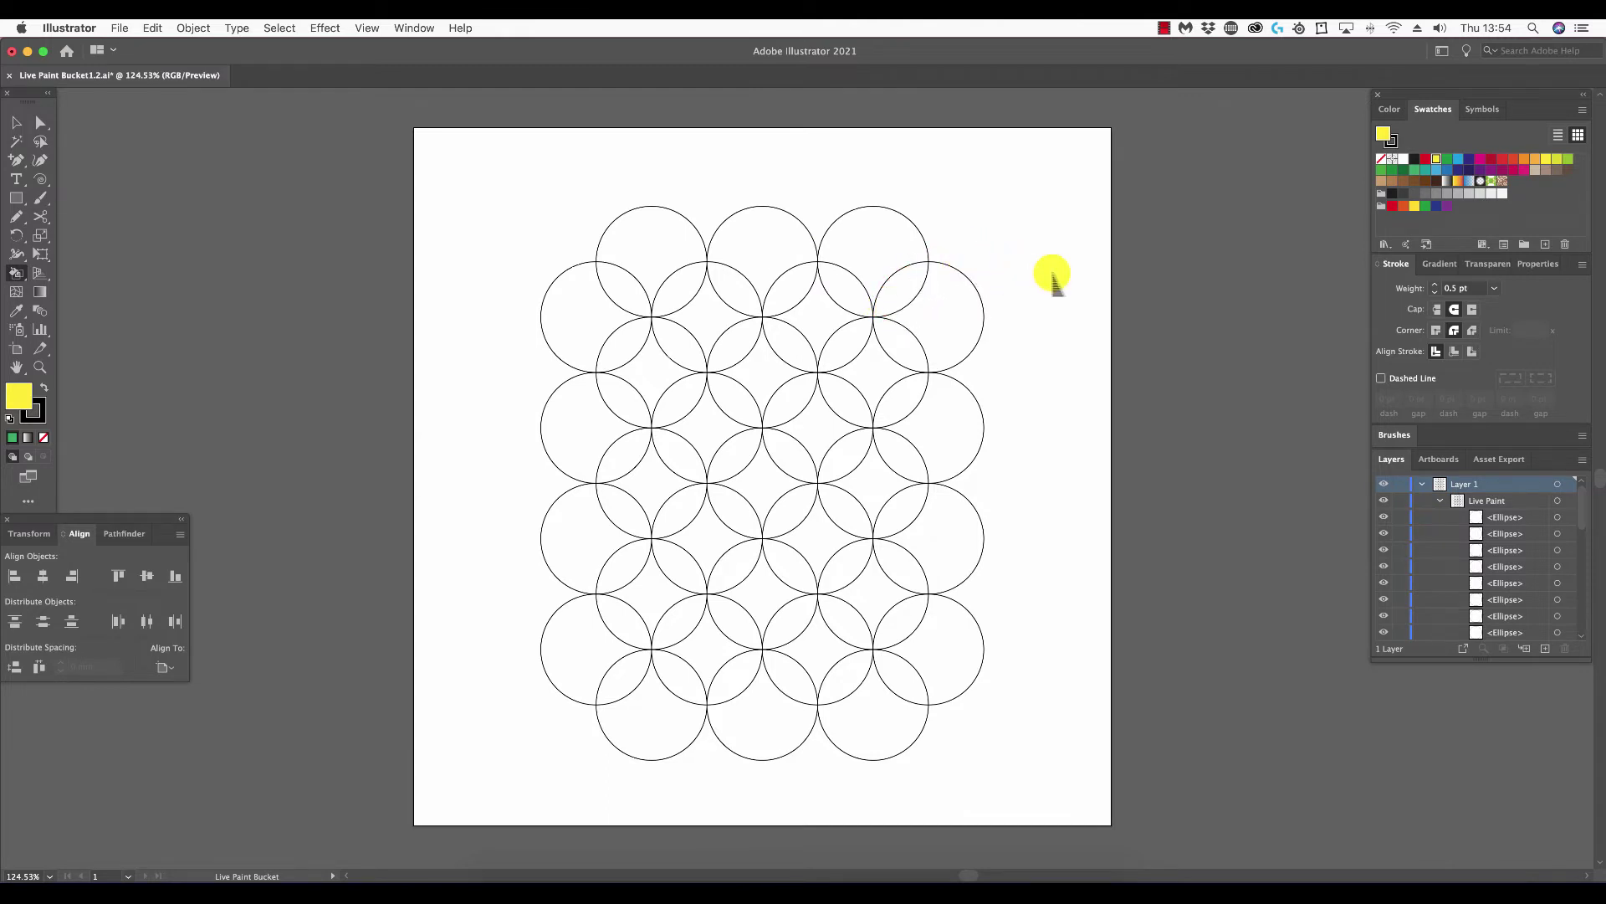
pyautogui.press('super')
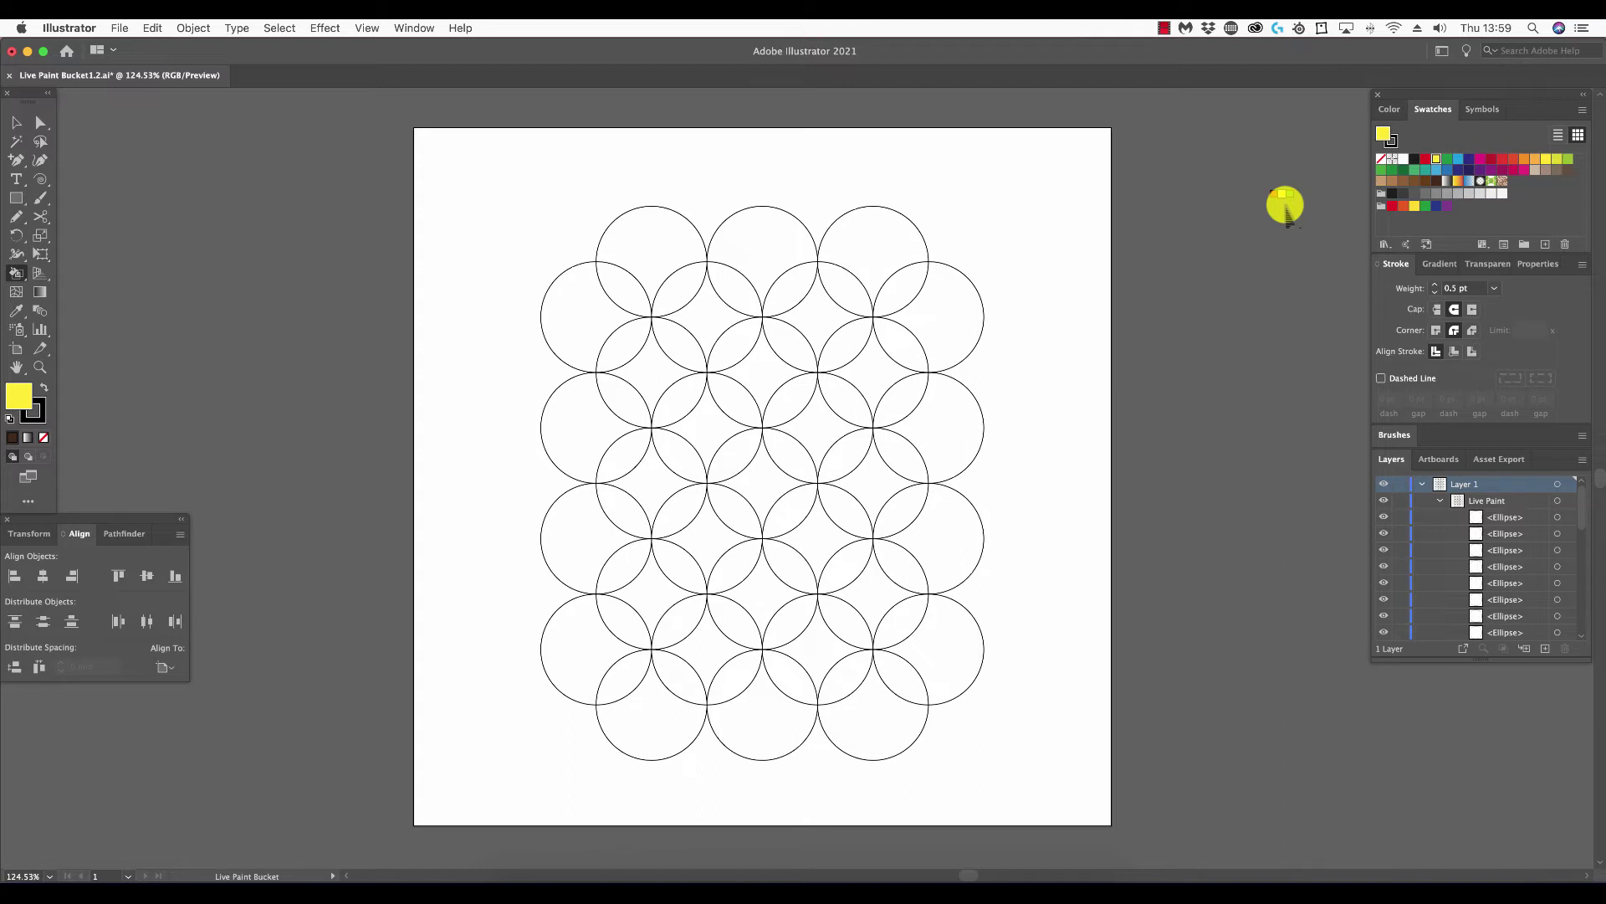
# Set the stroke to None and the fill to dark brown from Swatches
pyautogui.moveTo(1285, 205); pyautogui.dragTo(33, 414)
pyautogui.click(34, 410)
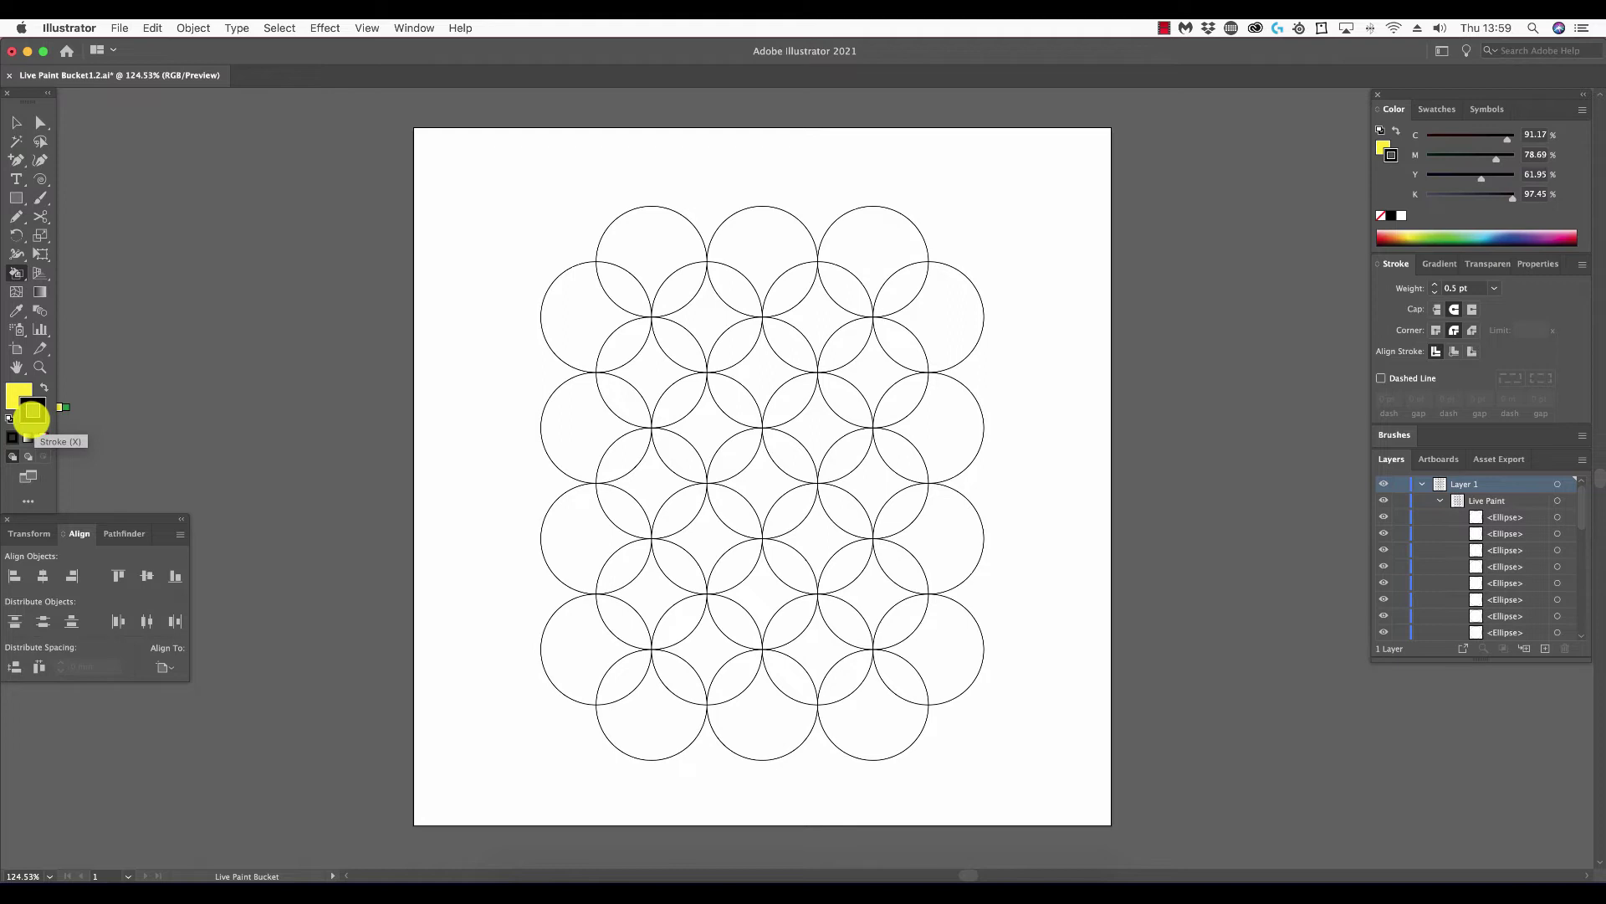
pyautogui.click(43, 436)
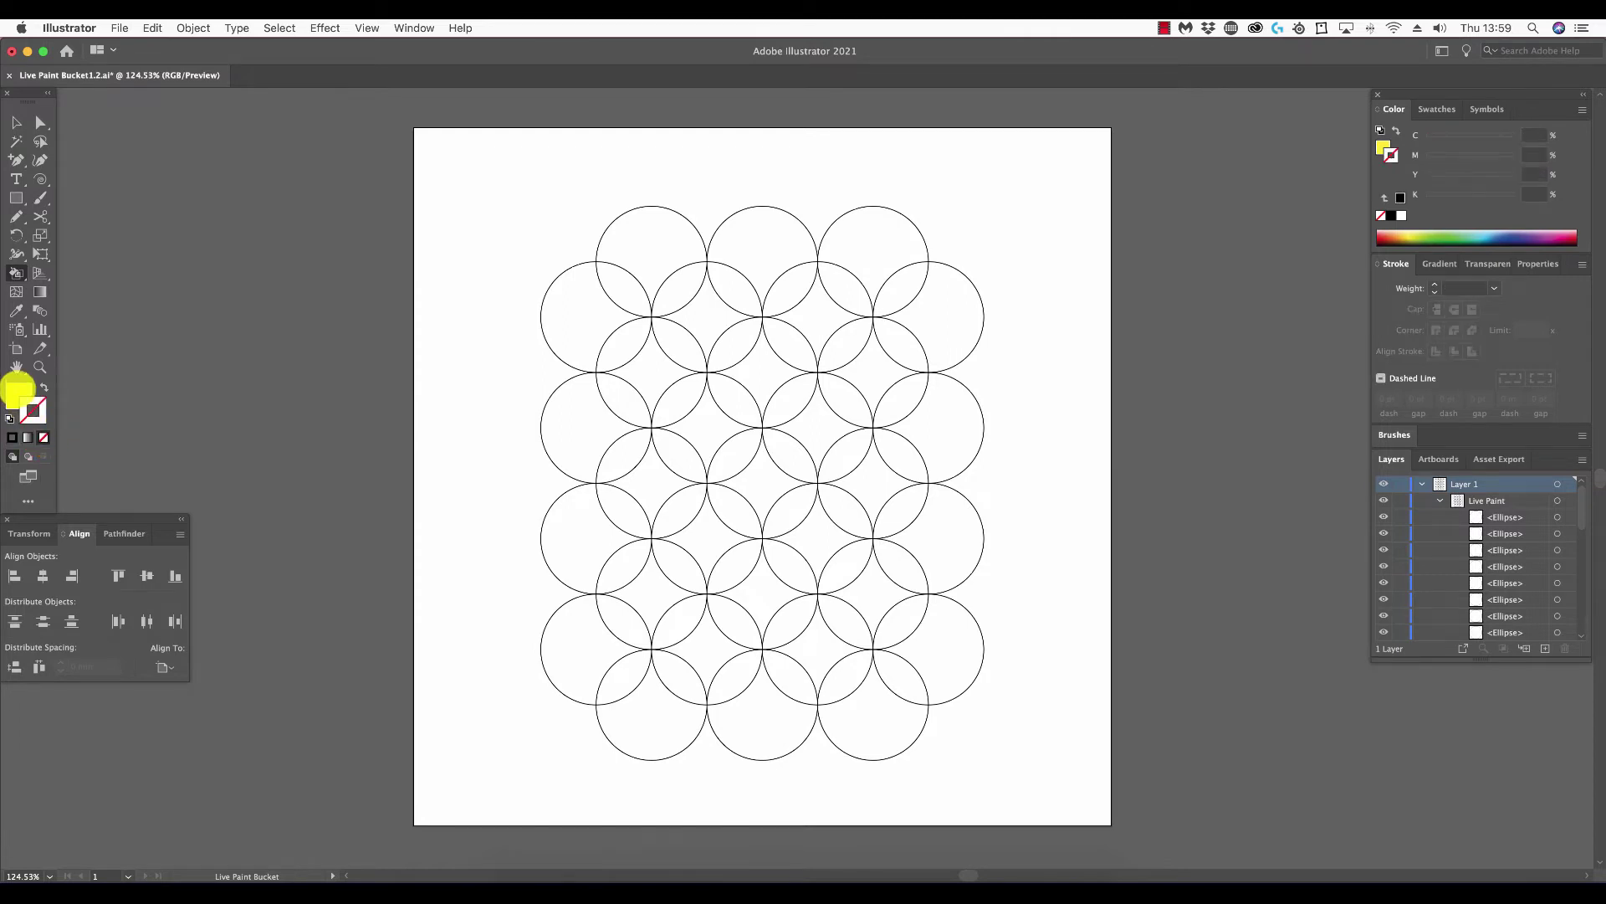
pyautogui.click(18, 390)
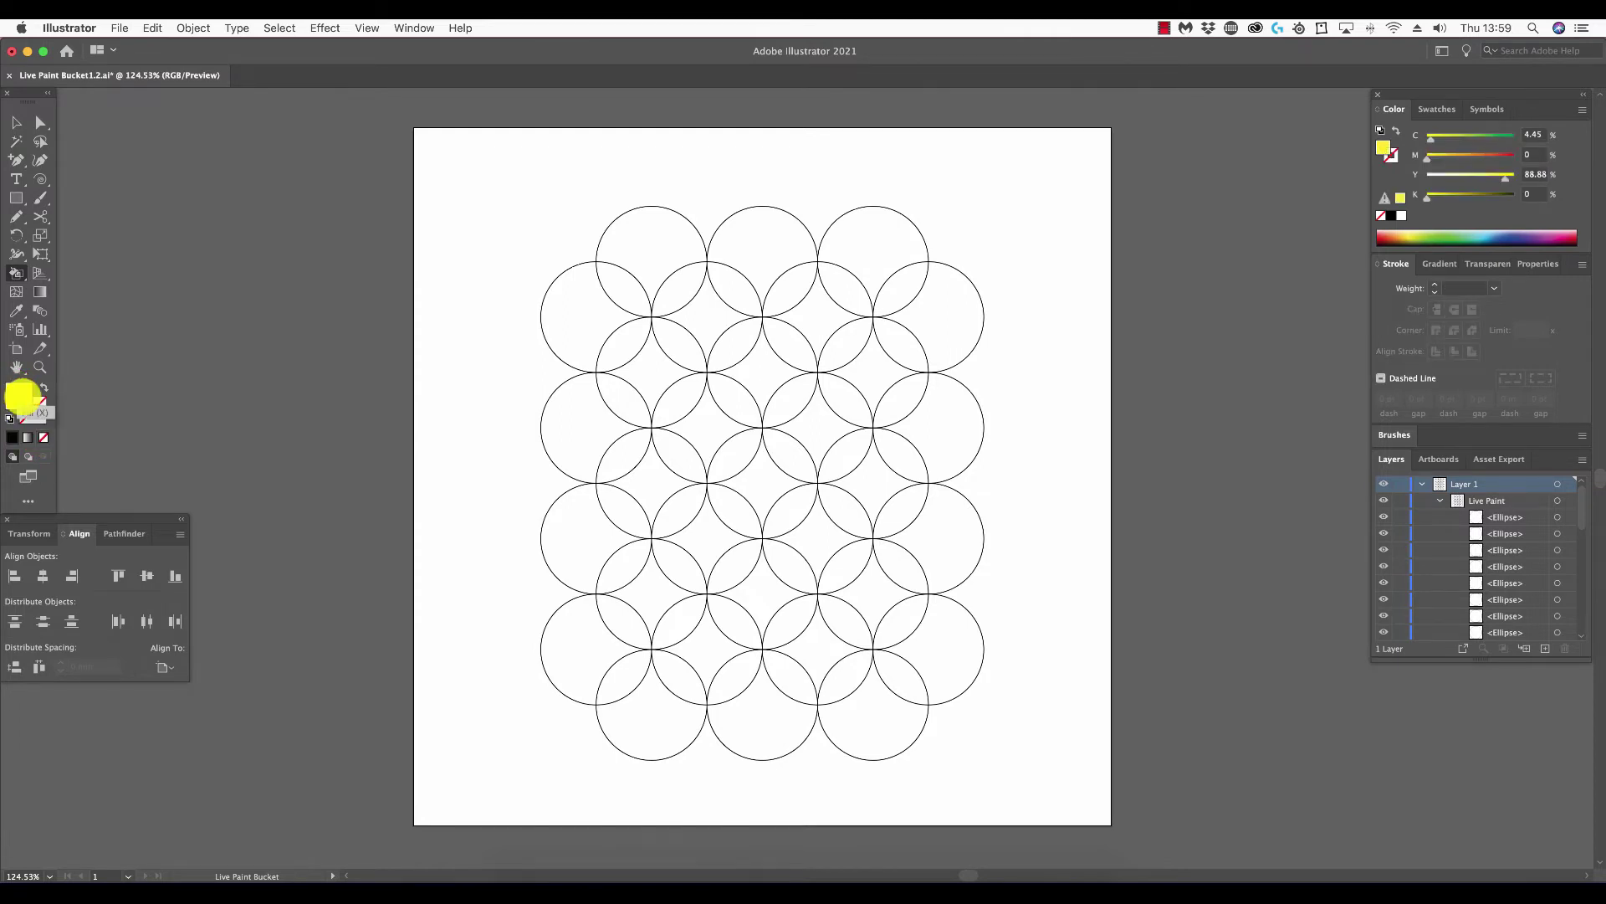
pyautogui.click(1434, 108)
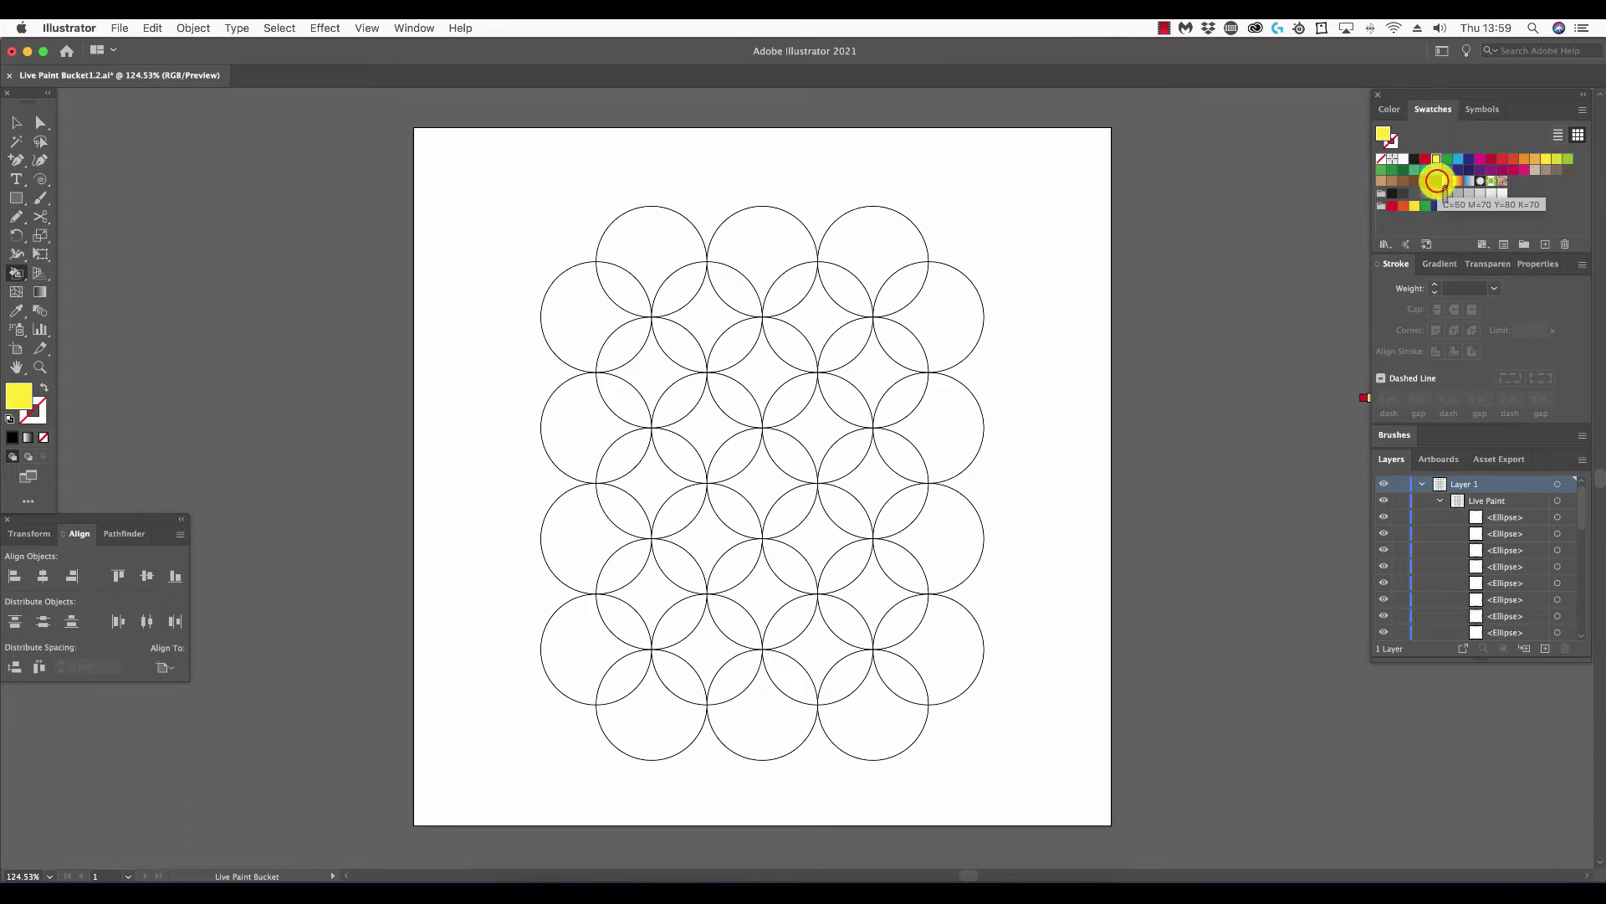
pyautogui.click(1436, 181)
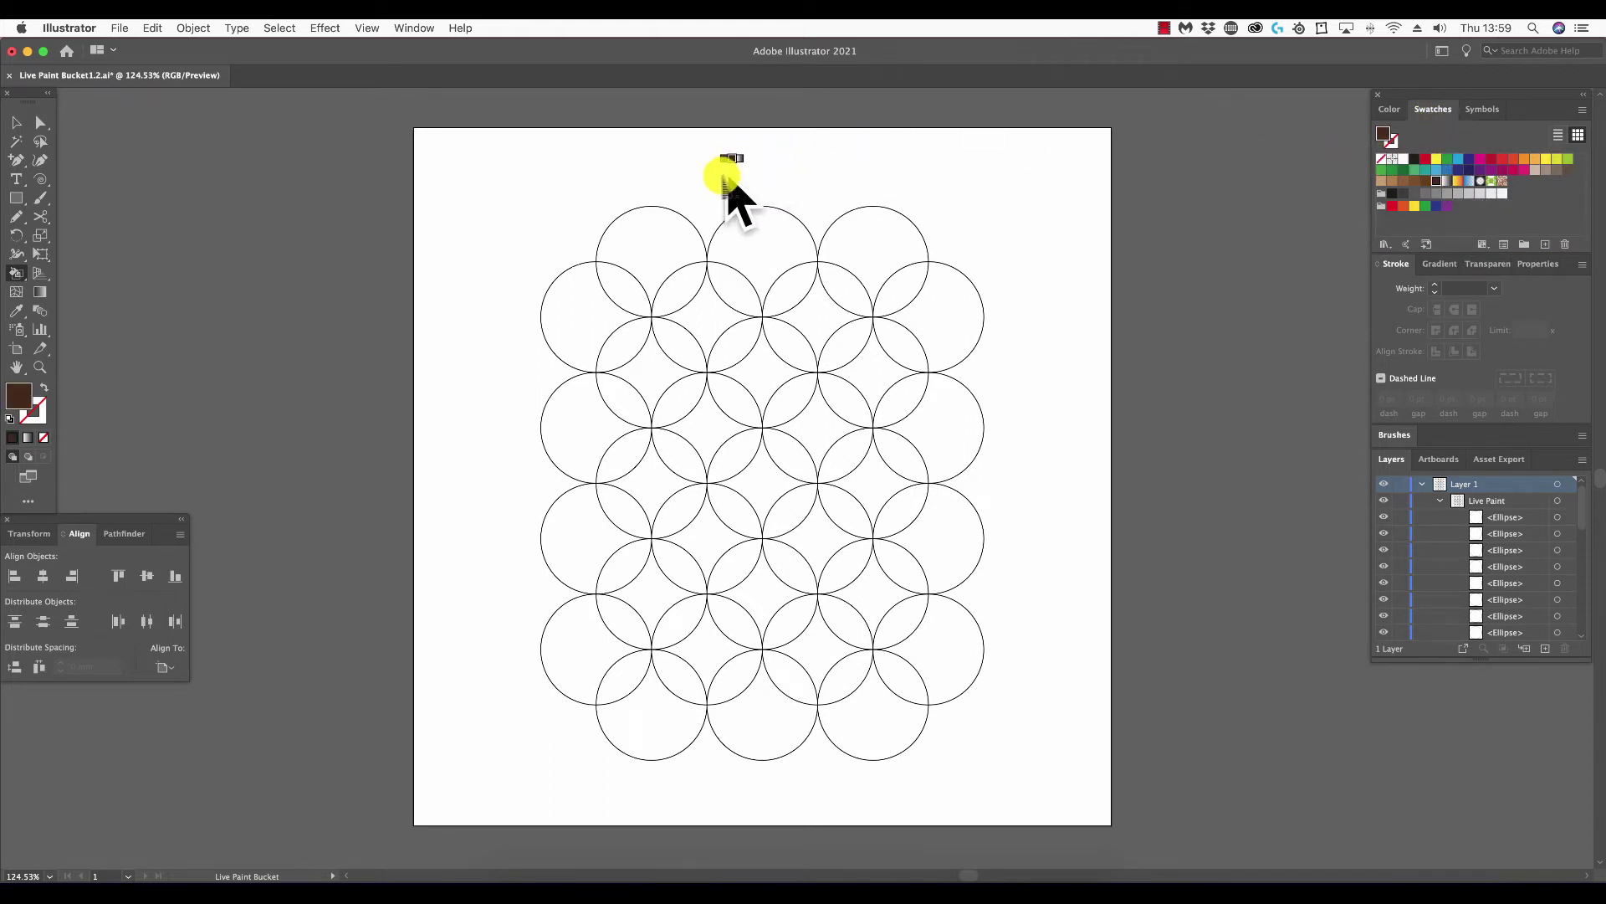
# Paint the three top caps, both outer side pieces and first-row diamonds dark brown
pyautogui.click(665, 222)
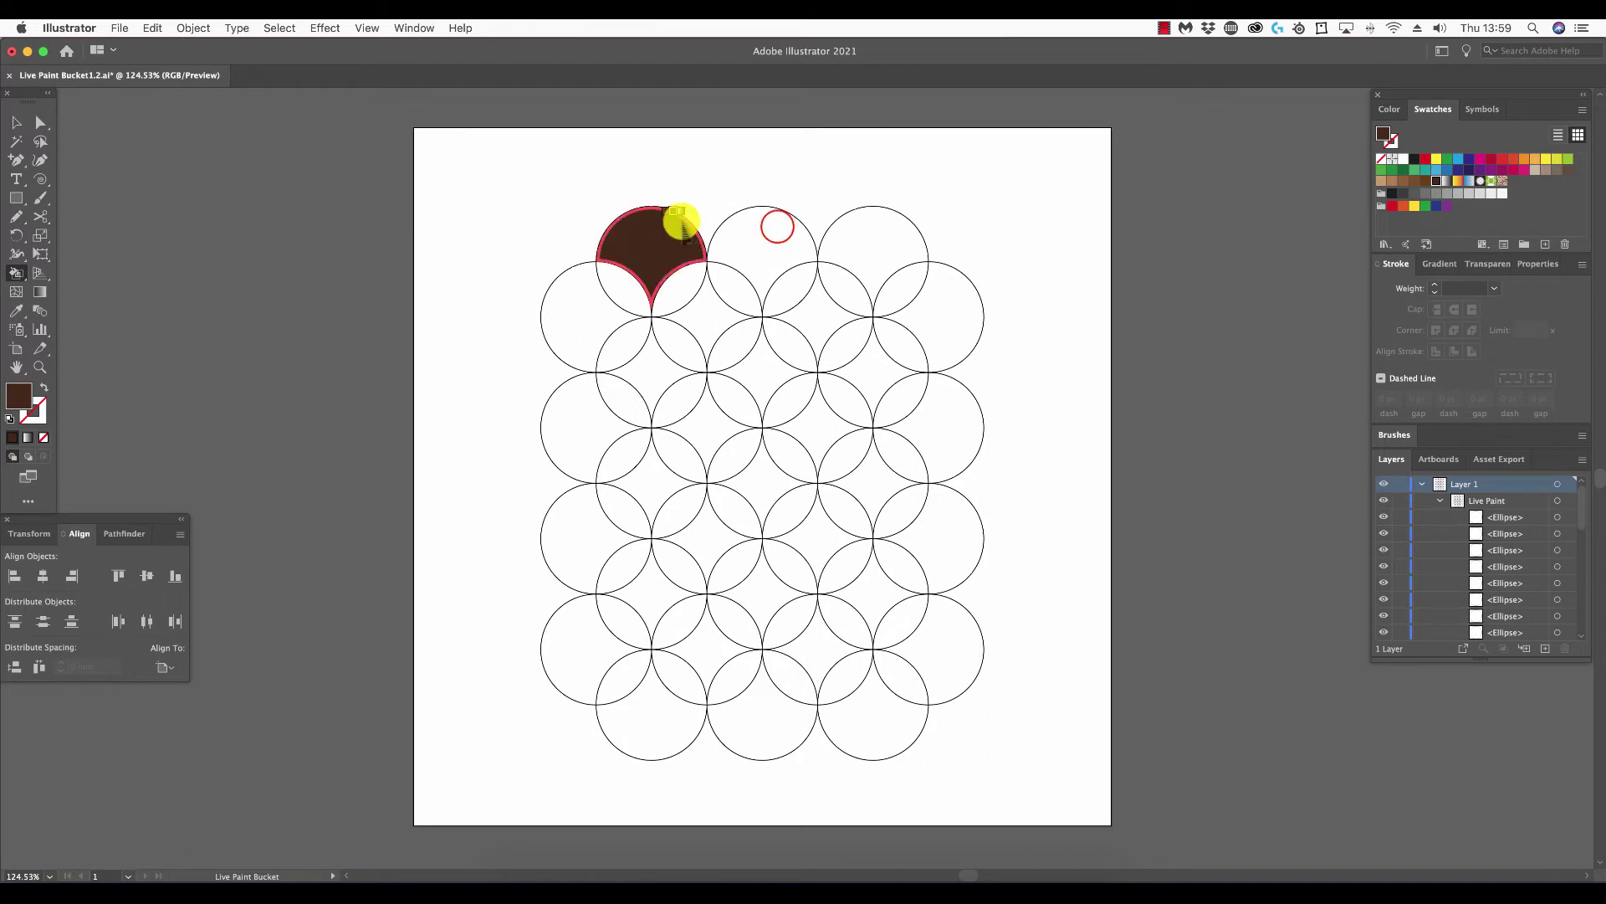
pyautogui.click(777, 227)
pyautogui.click(875, 229)
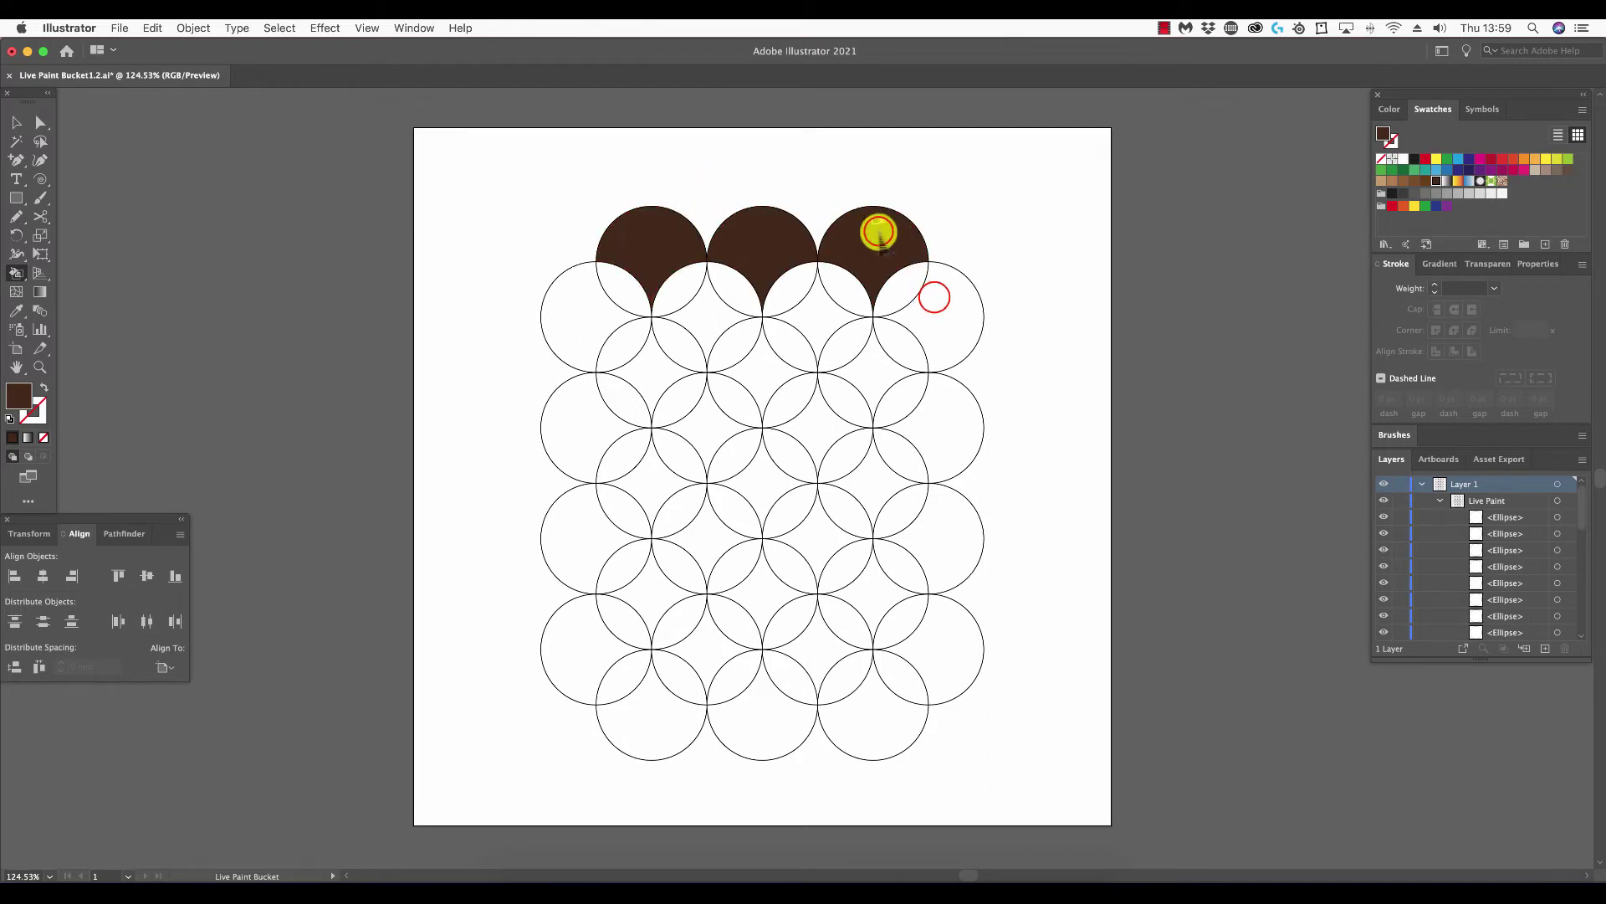
pyautogui.click(934, 300)
pyautogui.click(824, 330)
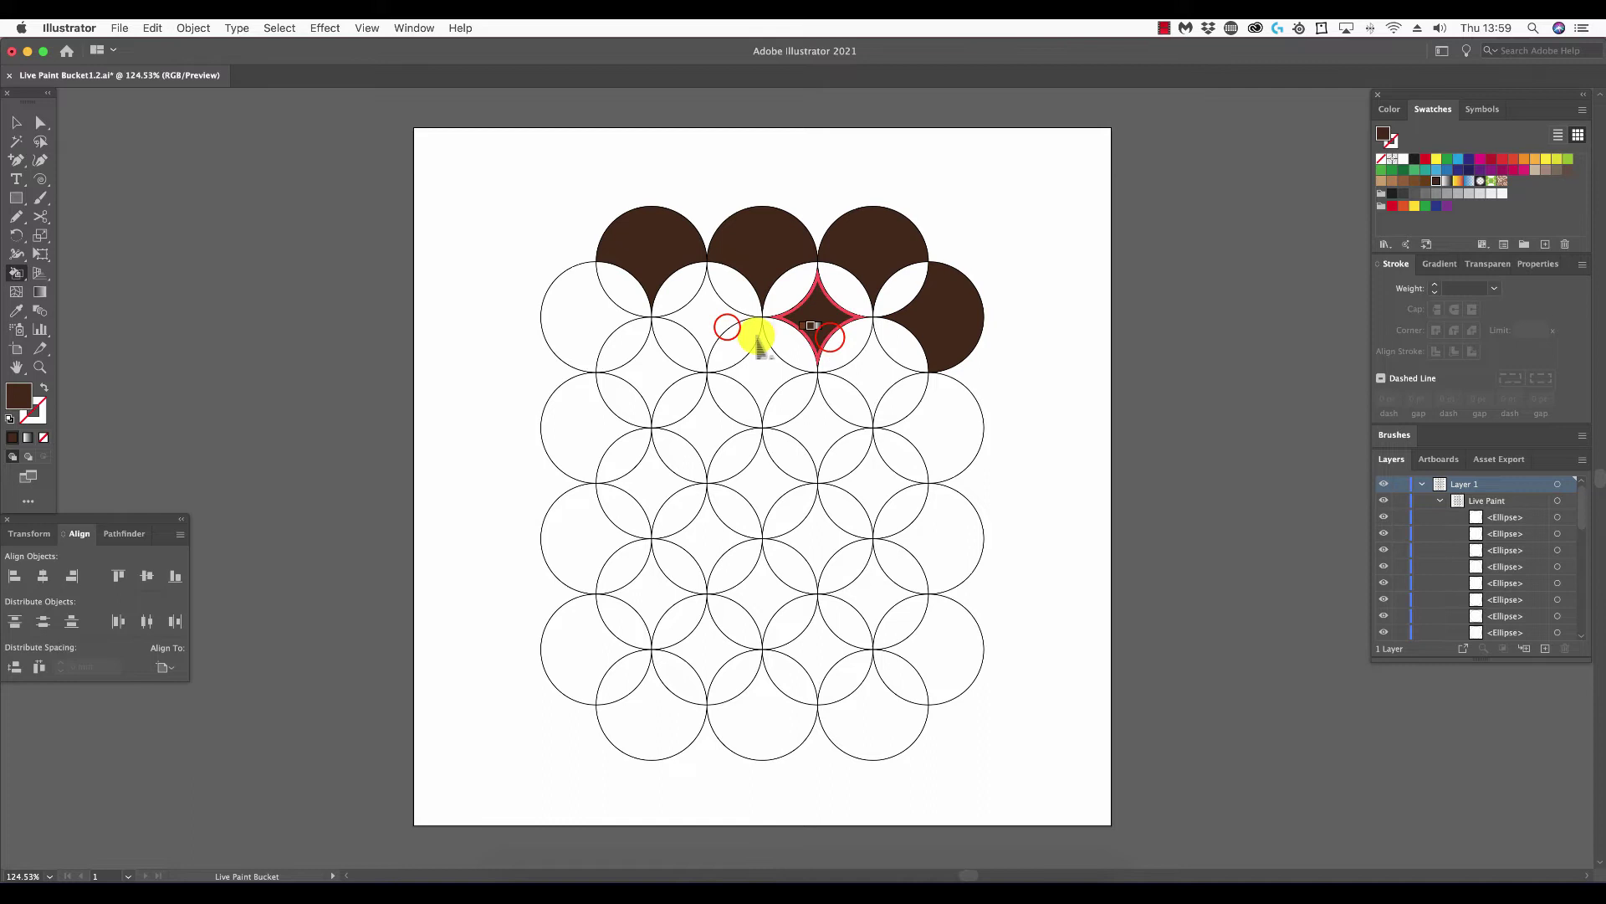
pyautogui.click(726, 328)
pyautogui.click(590, 322)
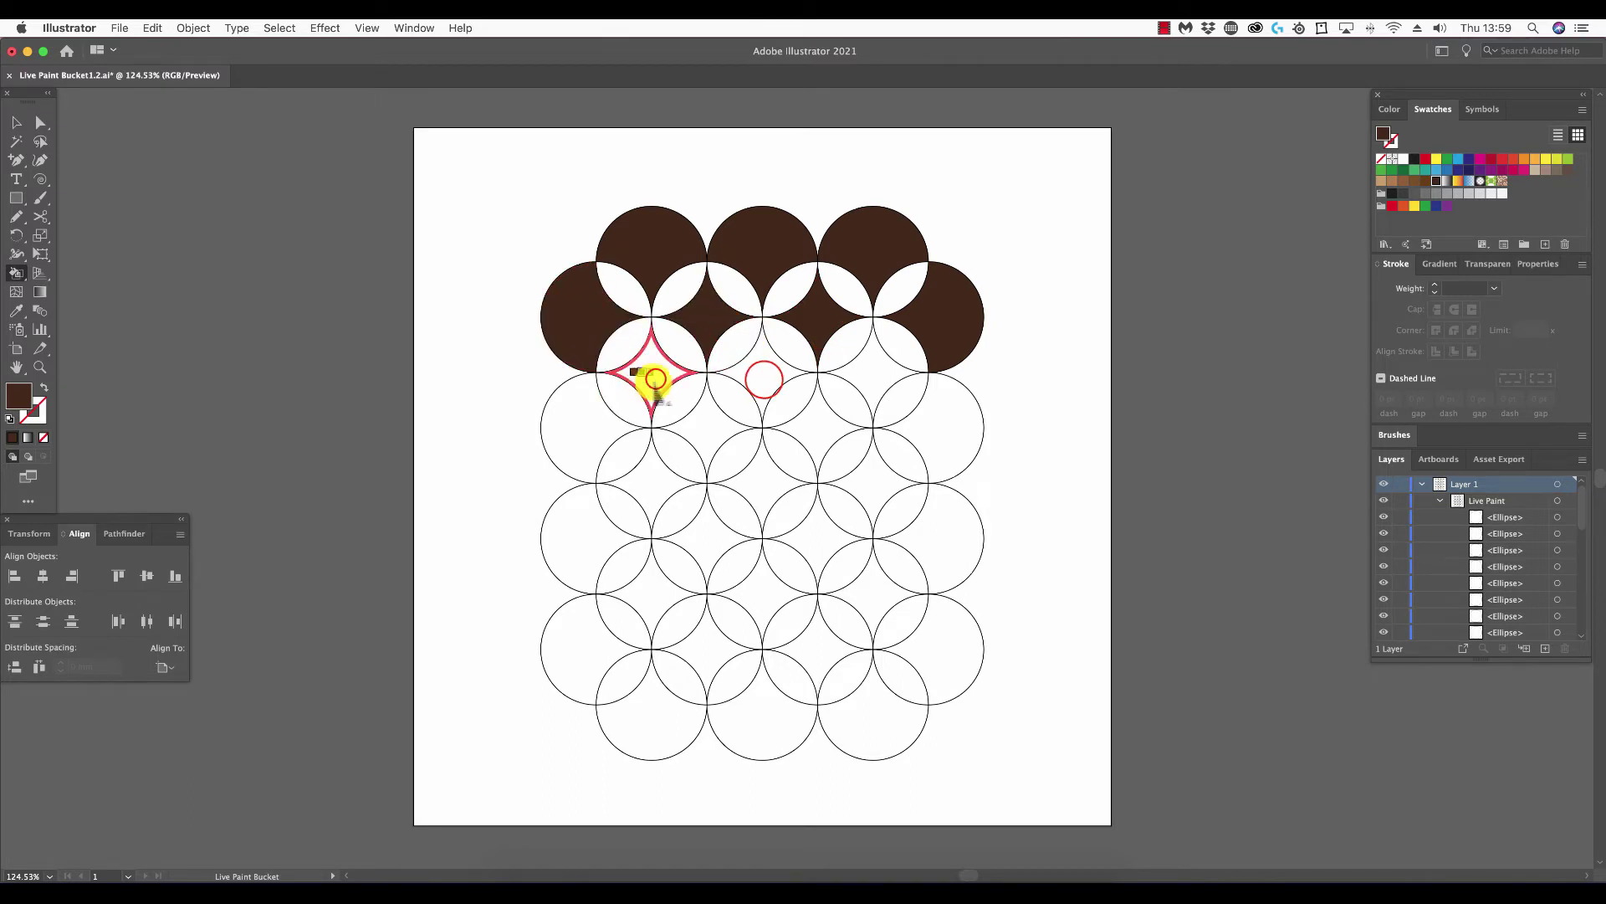
# Paint the second-row diamonds, lower diamonds and left and right edge regions dark brown
pyautogui.click(655, 372)
pyautogui.click(763, 379)
pyautogui.click(863, 369)
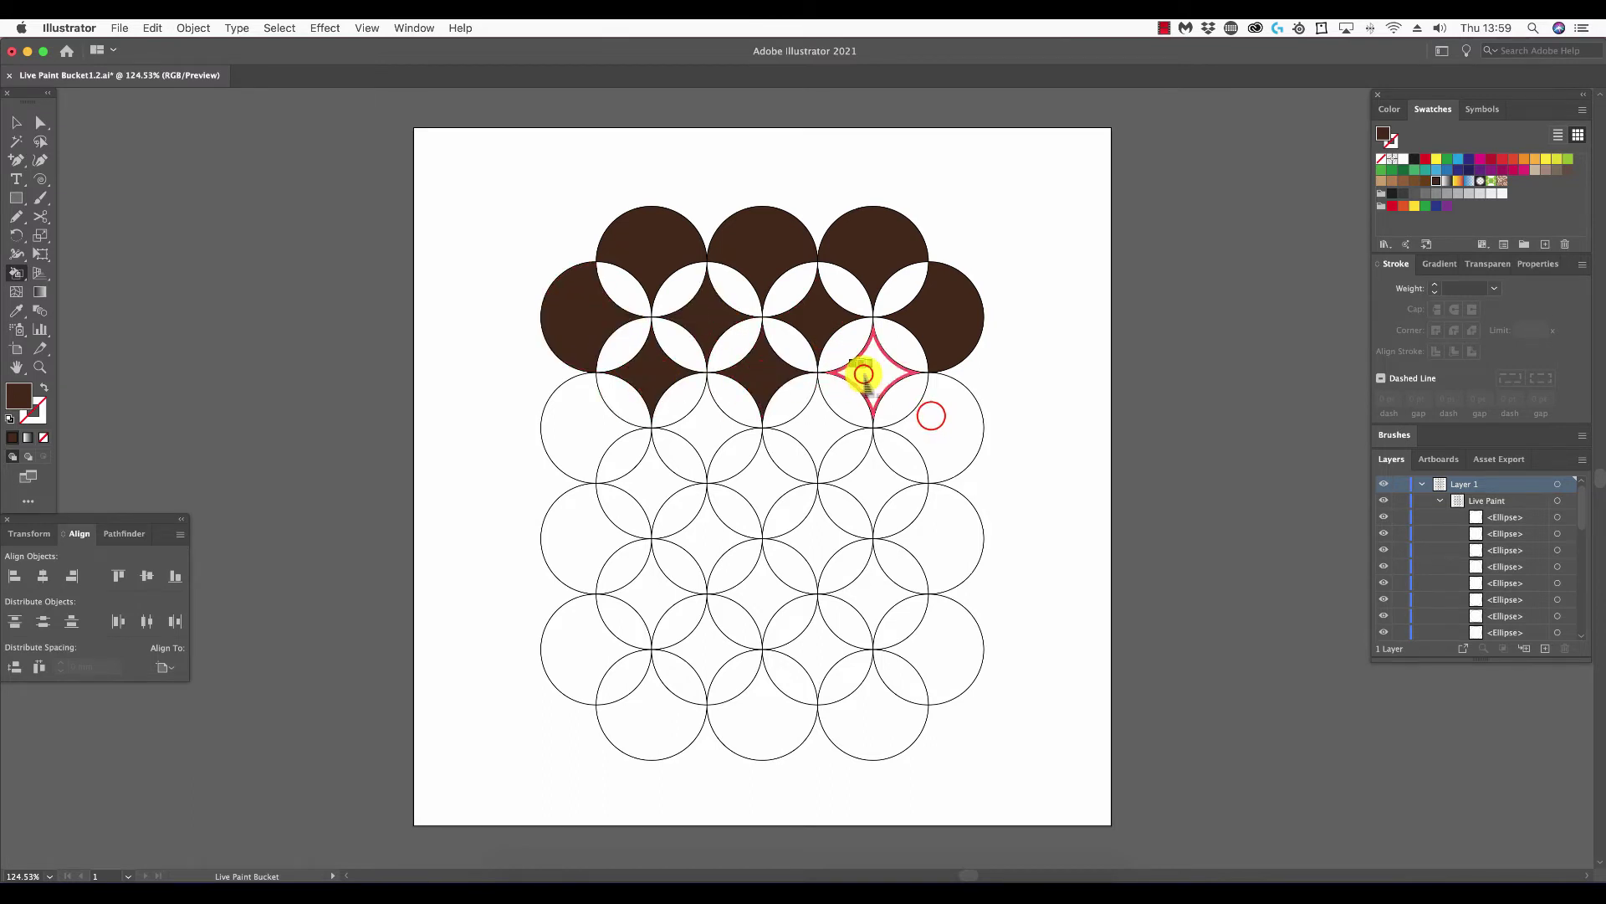
pyautogui.click(928, 421)
pyautogui.click(834, 428)
pyautogui.click(730, 425)
pyautogui.click(602, 432)
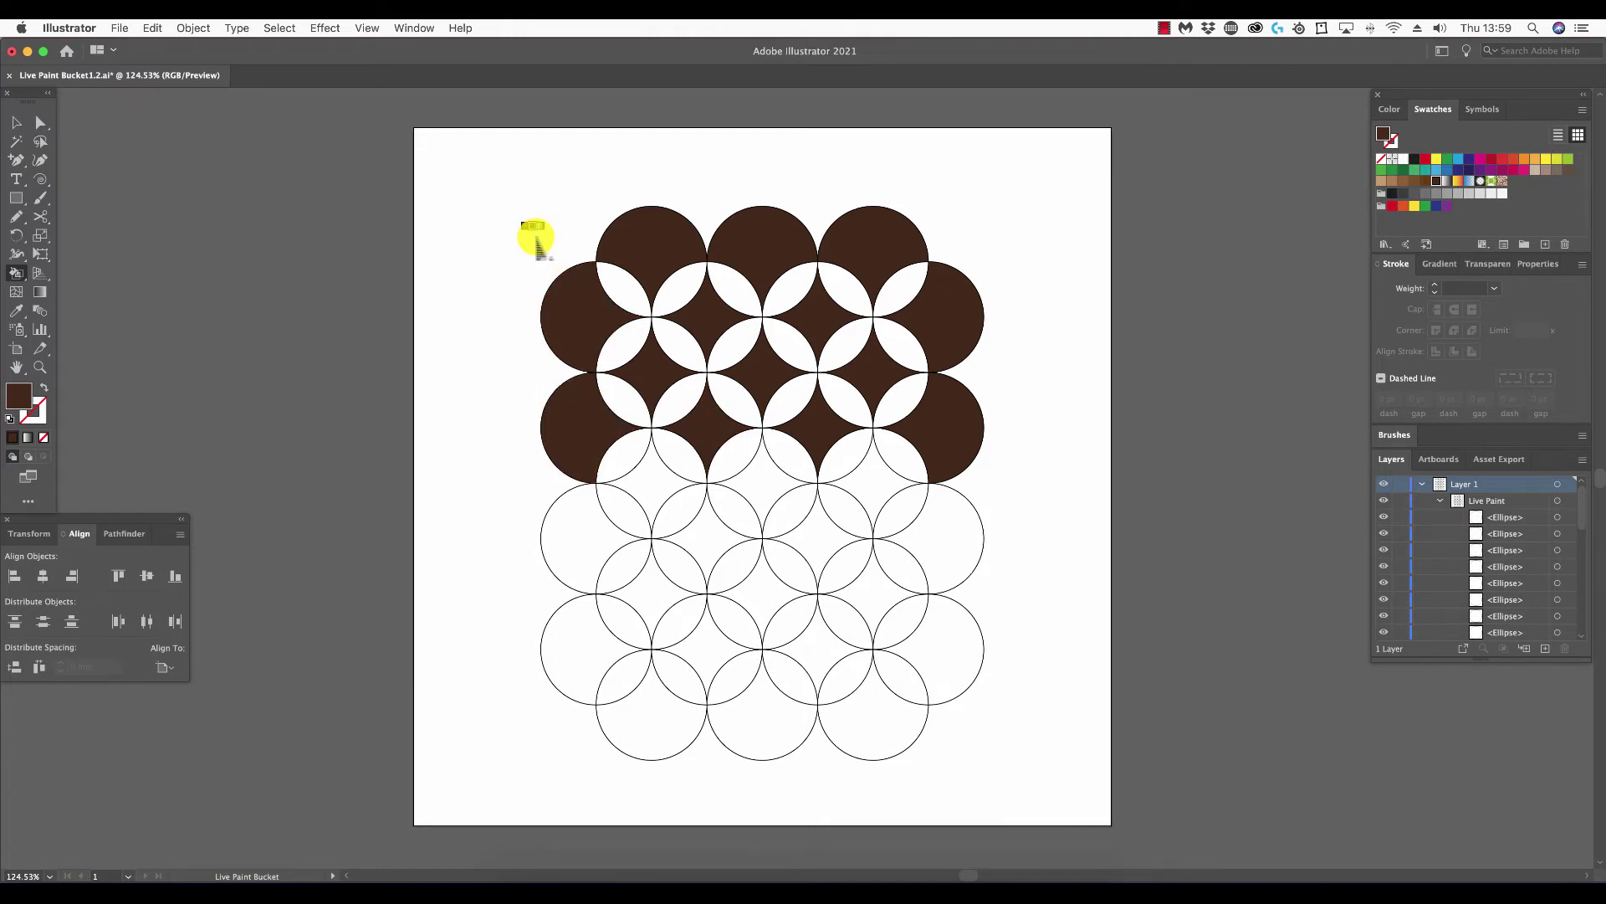
# Switch the fill to light tan and paint the upper-row lens shapes tan
pyautogui.press('Left')
pyautogui.press('Left')
pyautogui.press('Left')
pyautogui.press('Left')
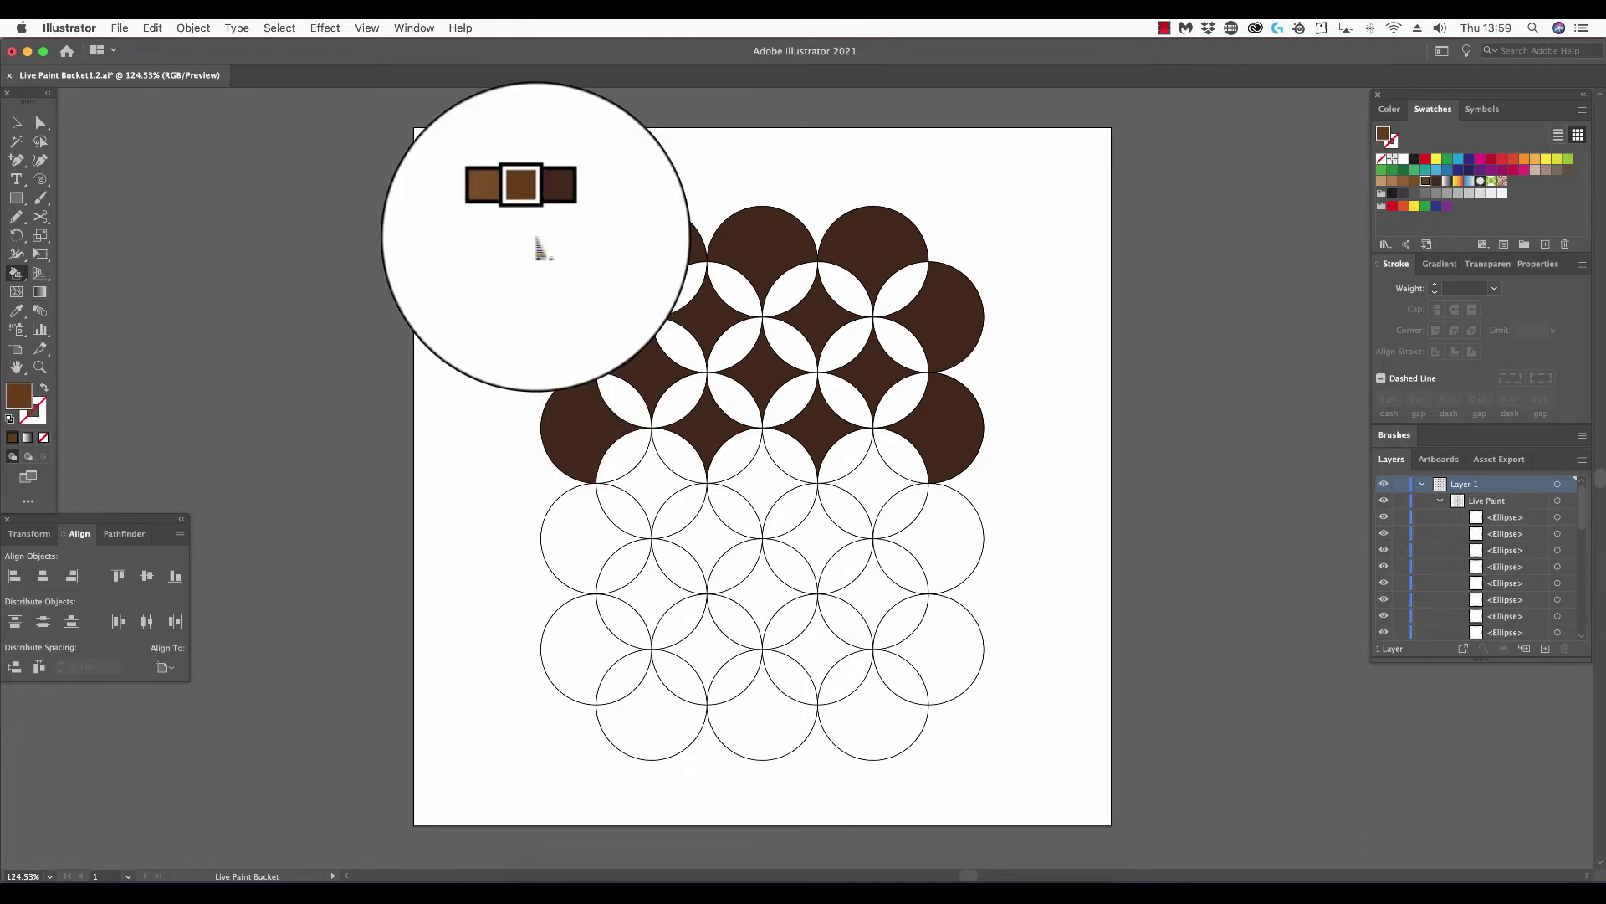
pyautogui.press('Left')
pyautogui.press('Left')
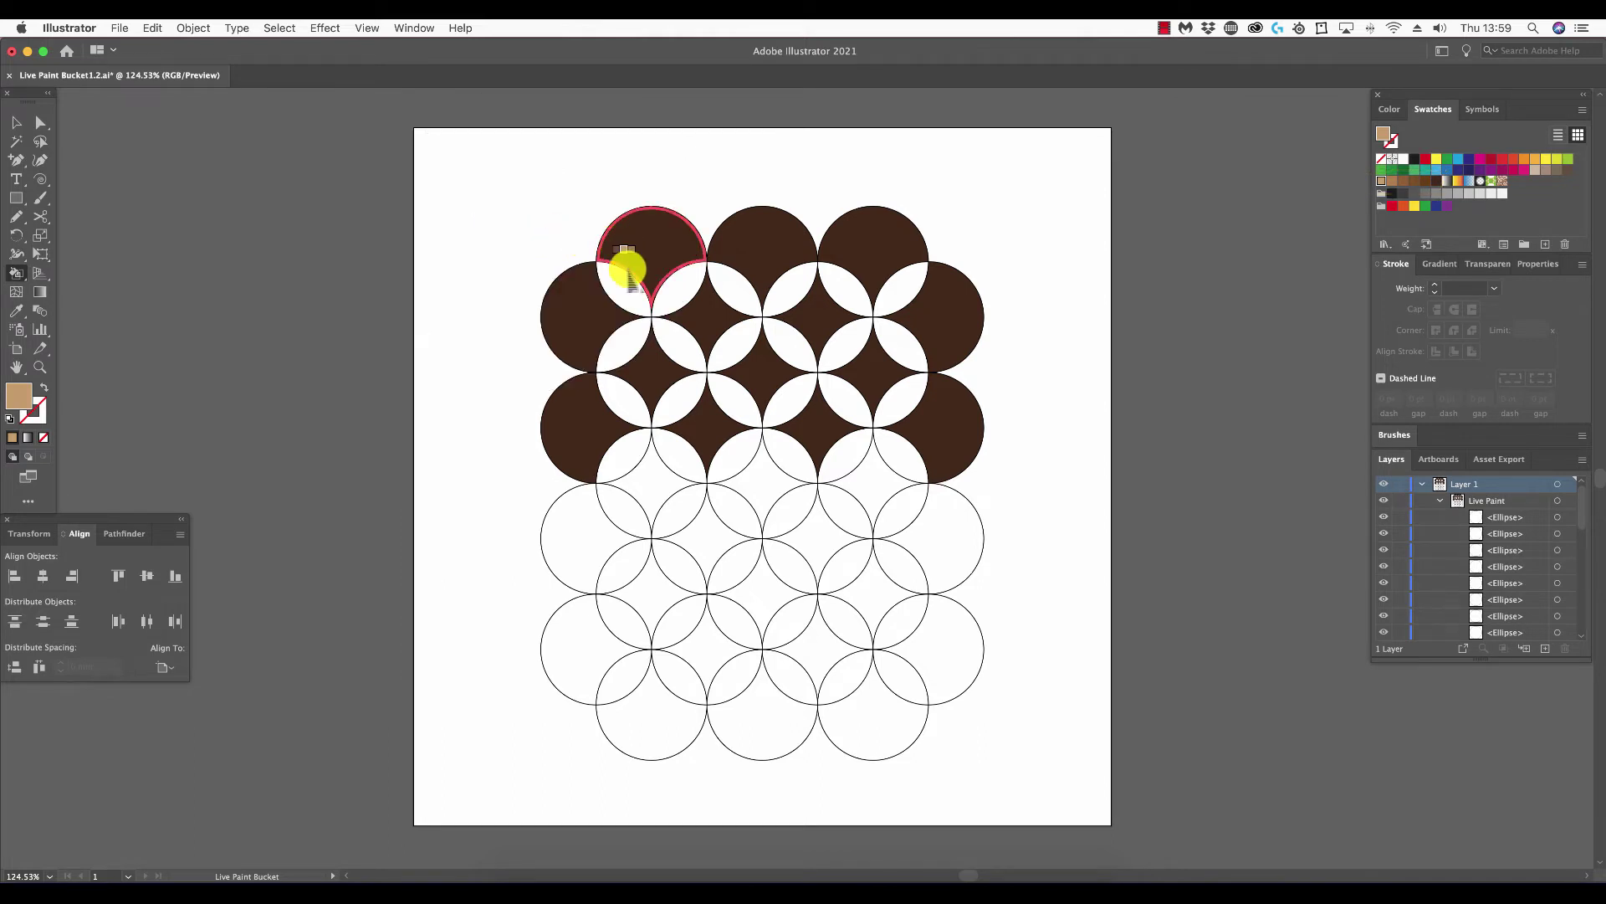
pyautogui.click(626, 291)
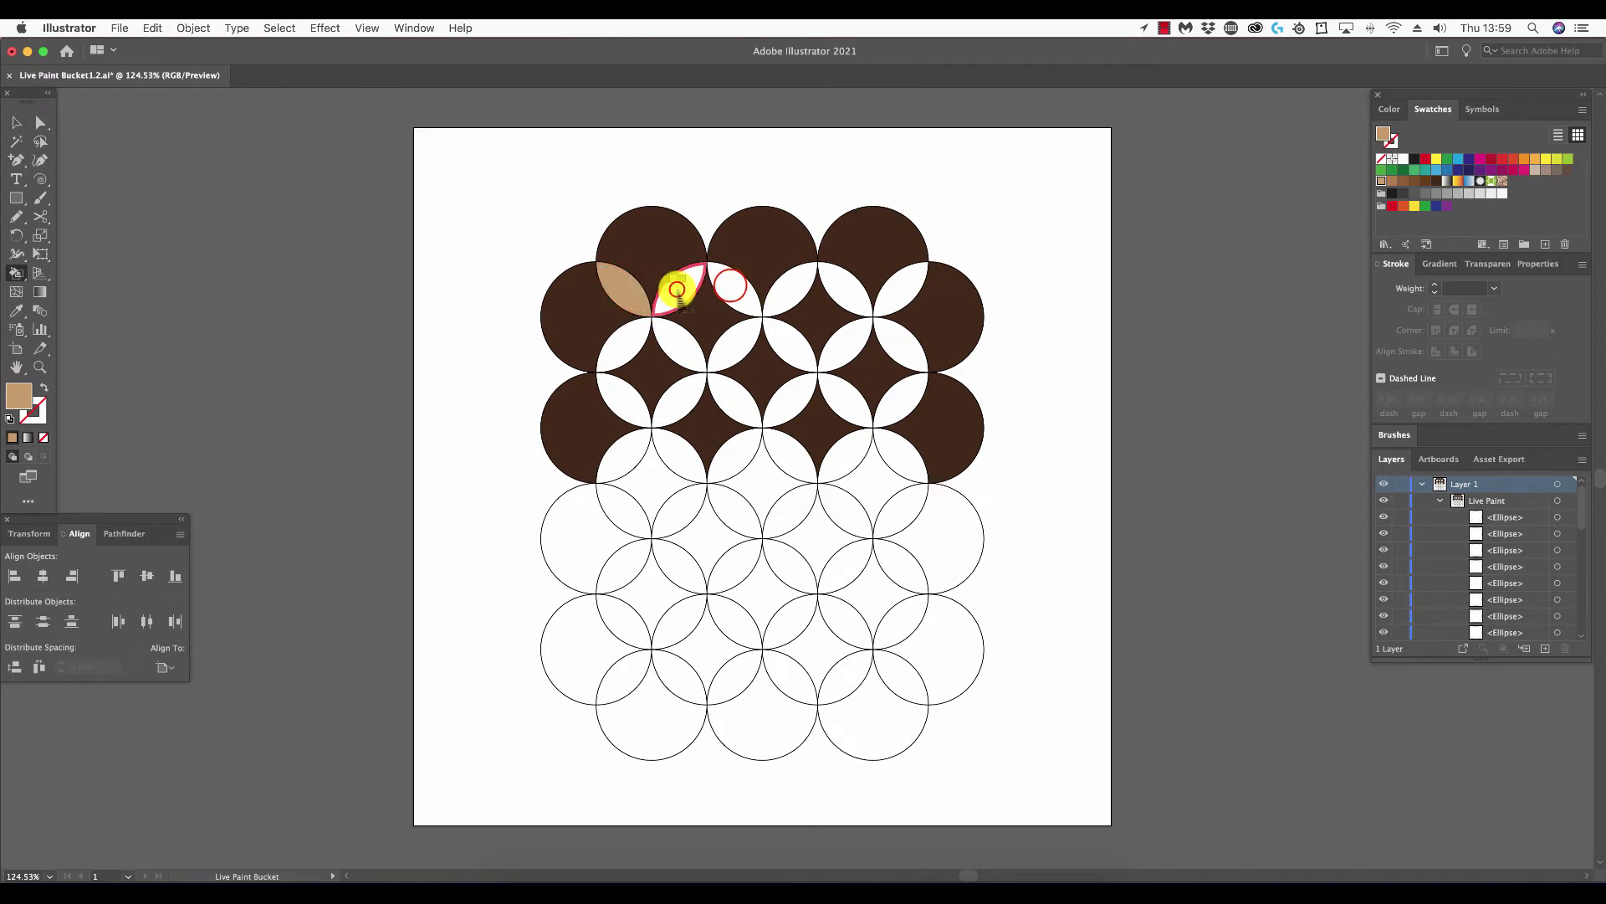
pyautogui.moveTo(677, 289)
pyautogui.mouseDown()
pyautogui.moveTo(904, 280)
pyautogui.moveTo(903, 329)
pyautogui.moveTo(631, 348)
pyautogui.moveTo(627, 377)
pyautogui.moveTo(628, 394)
pyautogui.moveTo(890, 399)
pyautogui.moveTo(893, 441)
pyautogui.moveTo(675, 466)
pyautogui.moveTo(638, 455)
pyautogui.mouseUp()
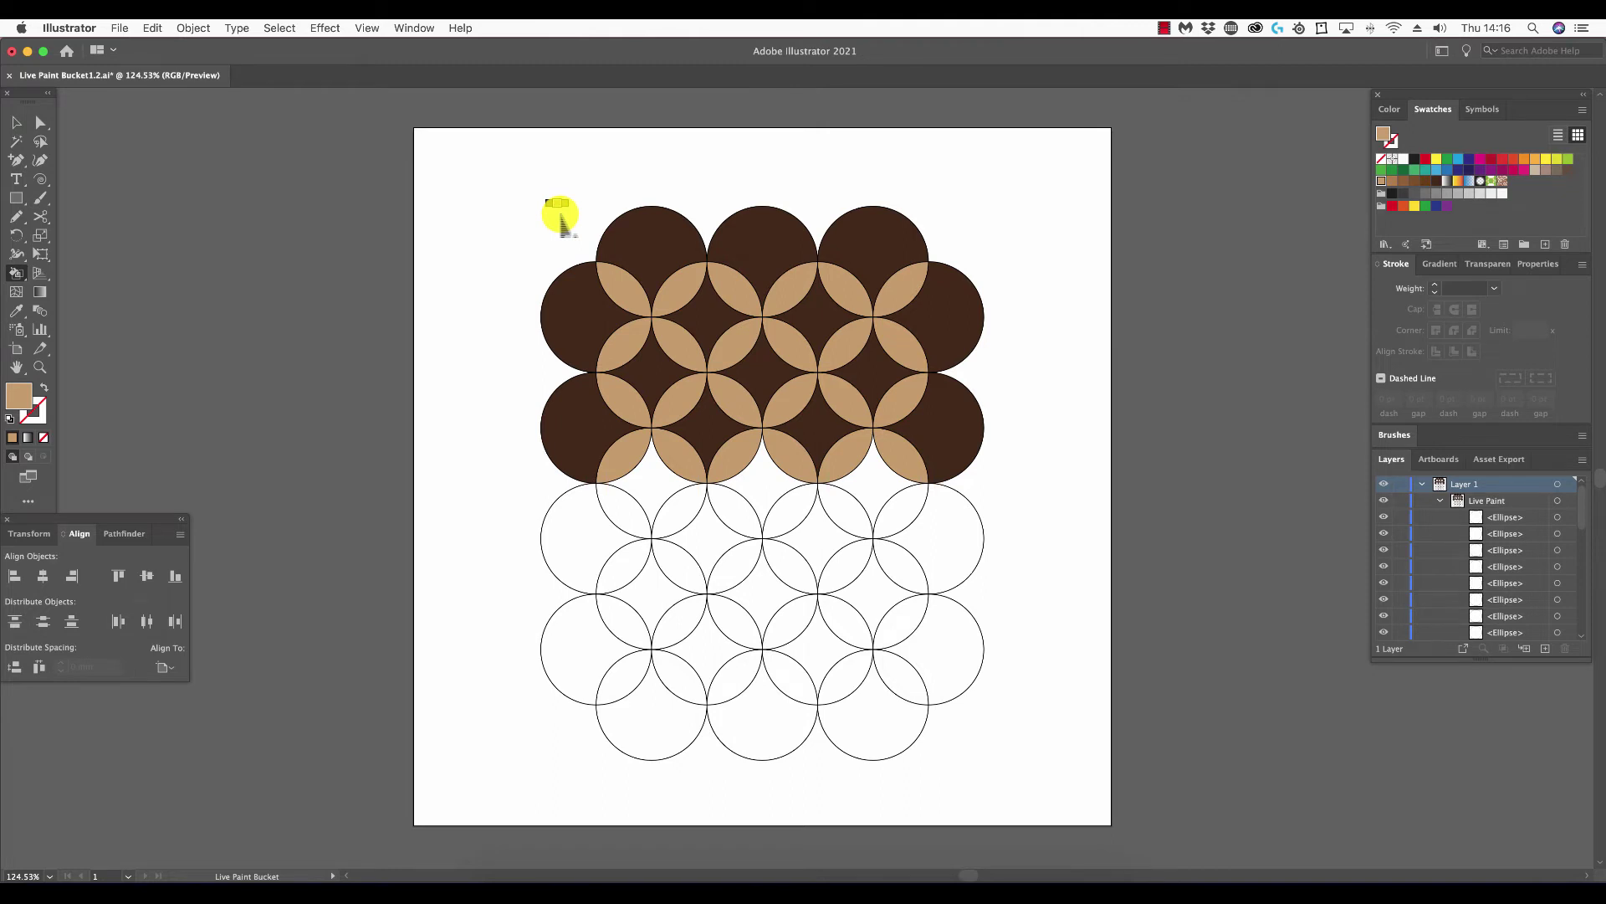
pyautogui.click(194, 29)
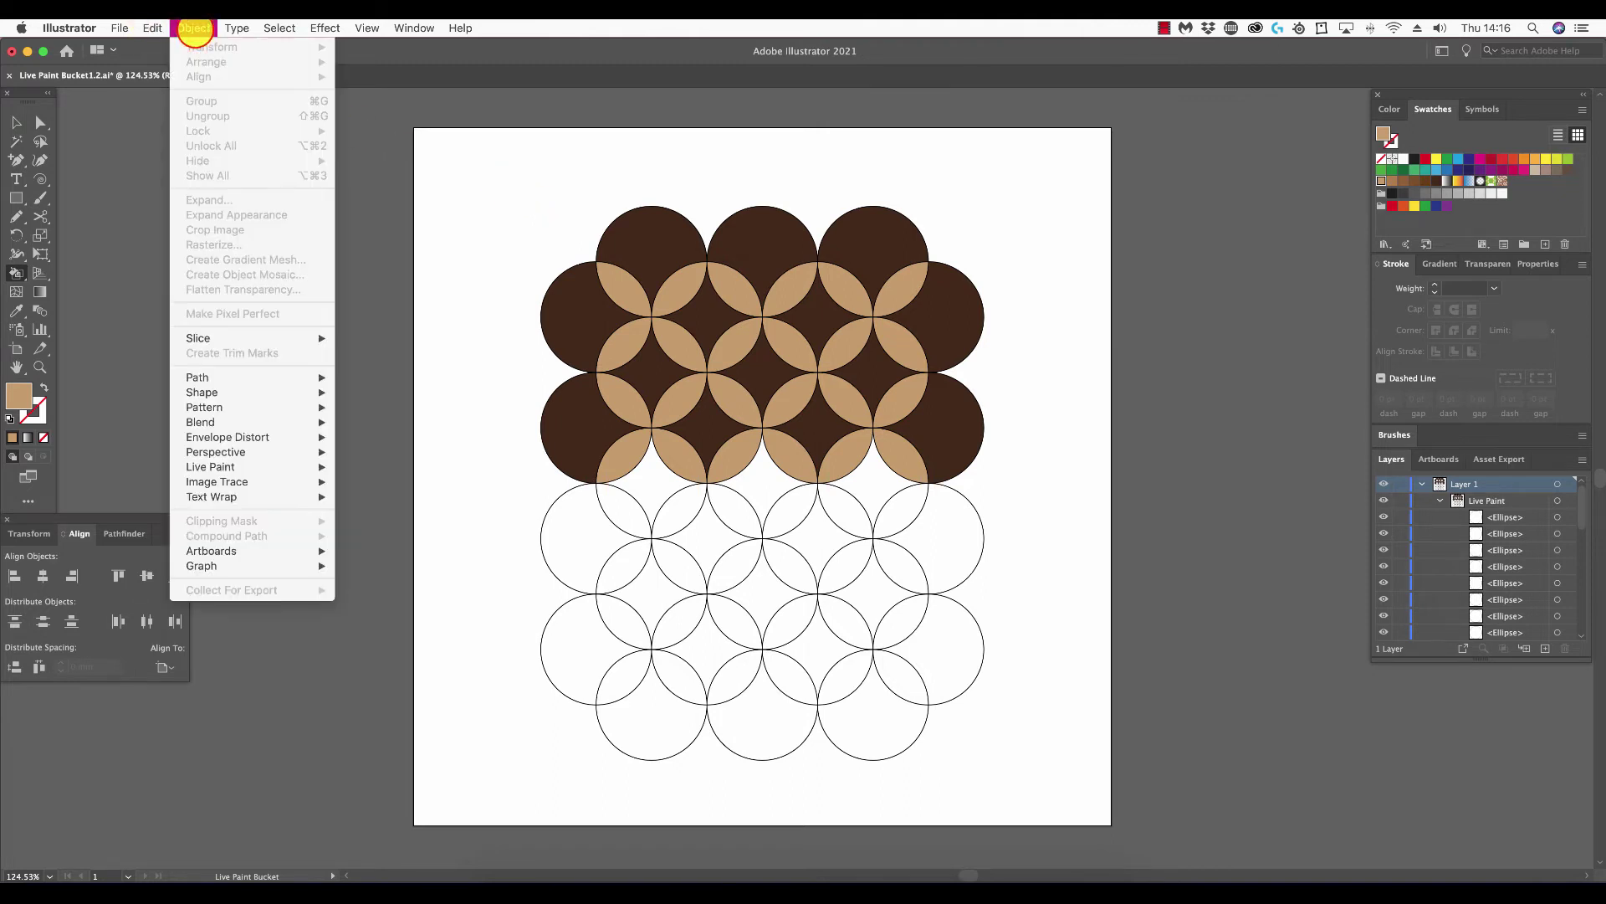
pyautogui.moveTo(309, 466)
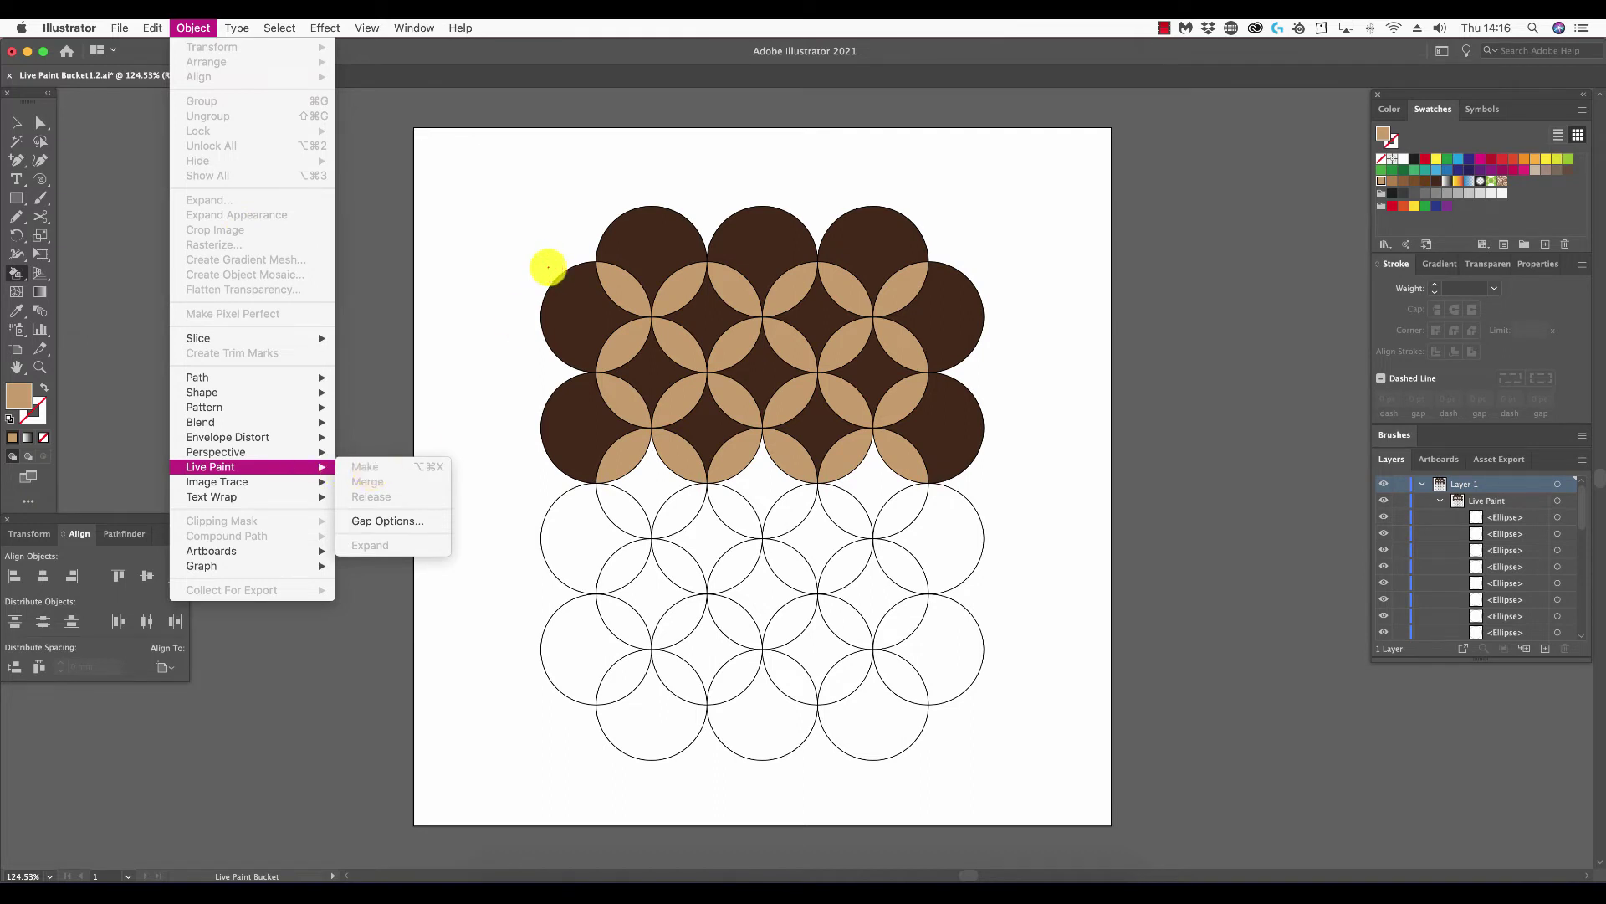
pyautogui.click(547, 266)
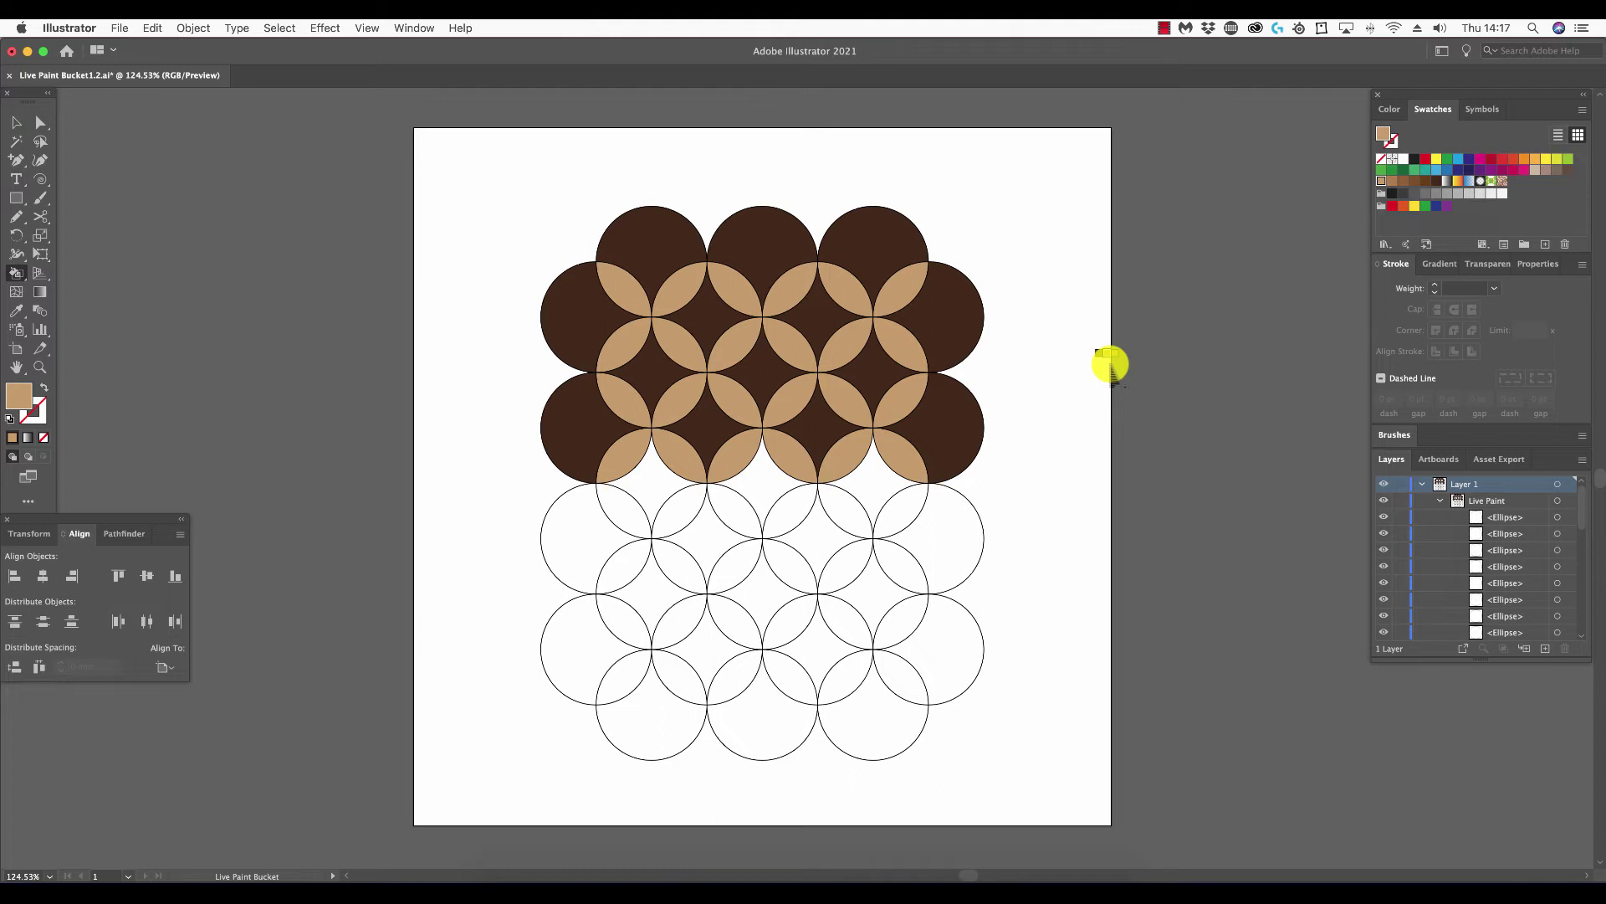
# Release the Live Paint group back into plain circles via Object > Live Paint > Release
pyautogui.click(330, 152)
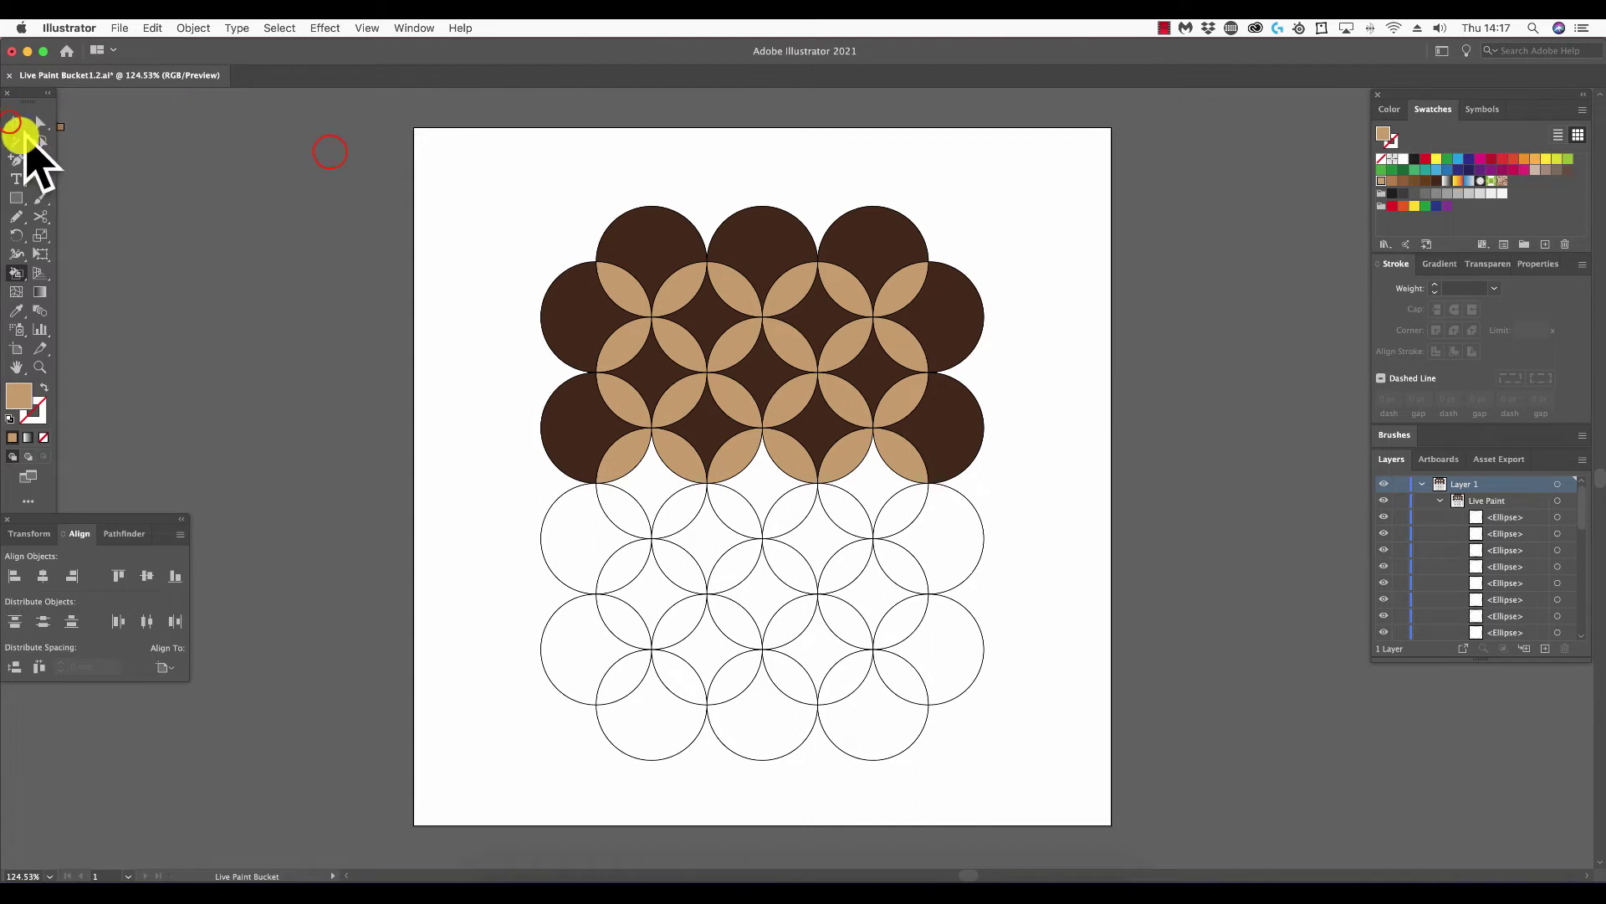
pyautogui.click(15, 123)
pyautogui.click(971, 699)
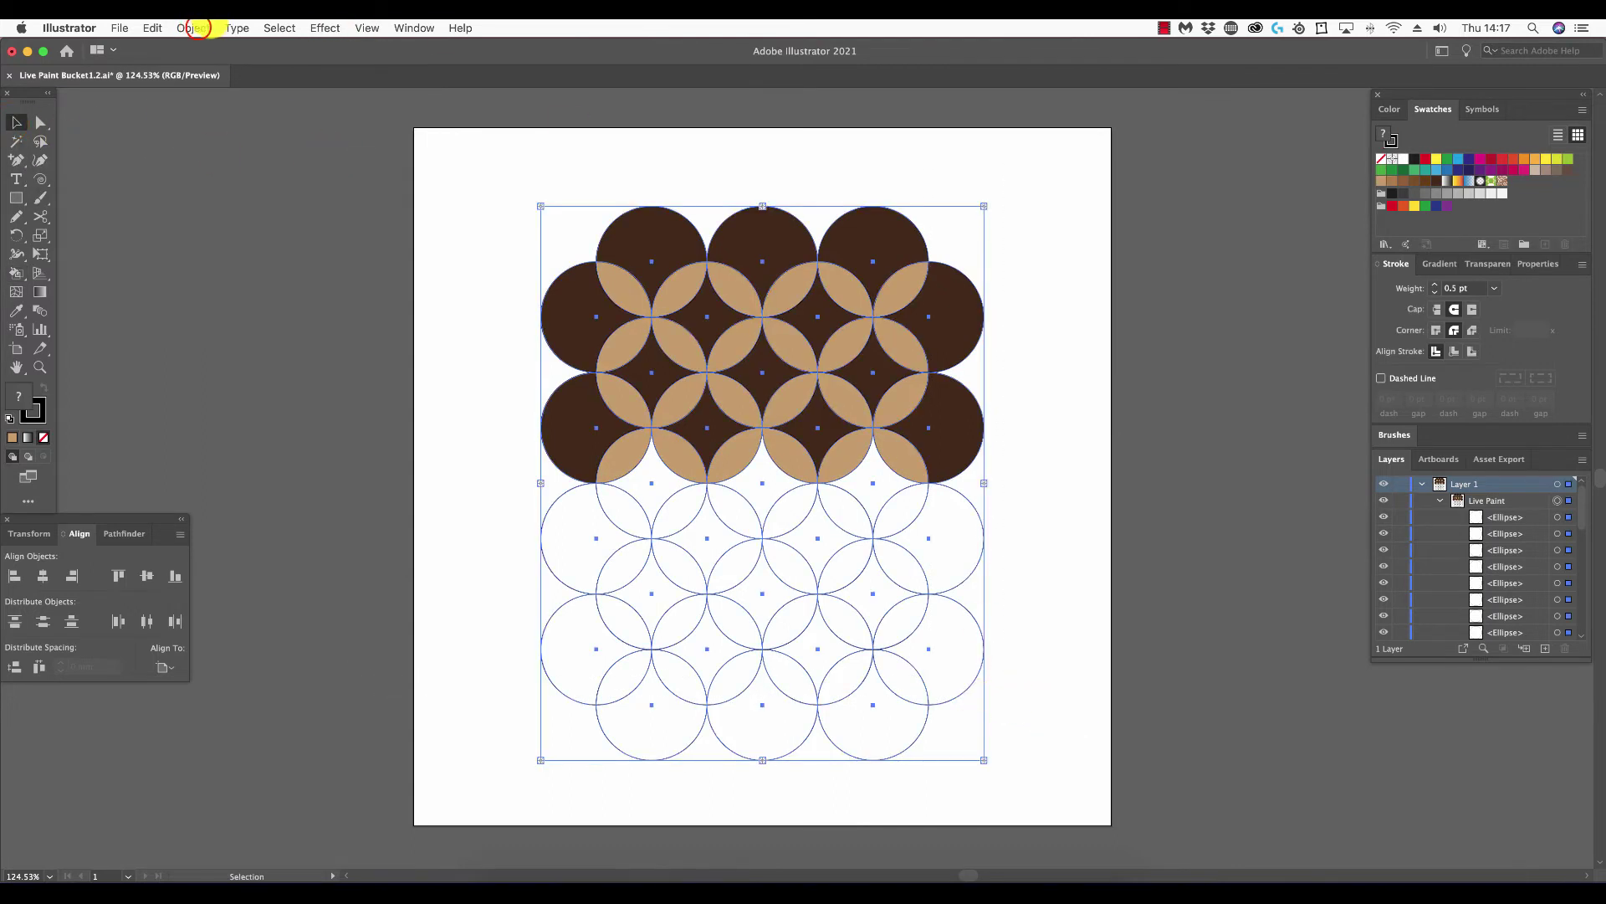
pyautogui.click(196, 27)
pyautogui.moveTo(289, 466)
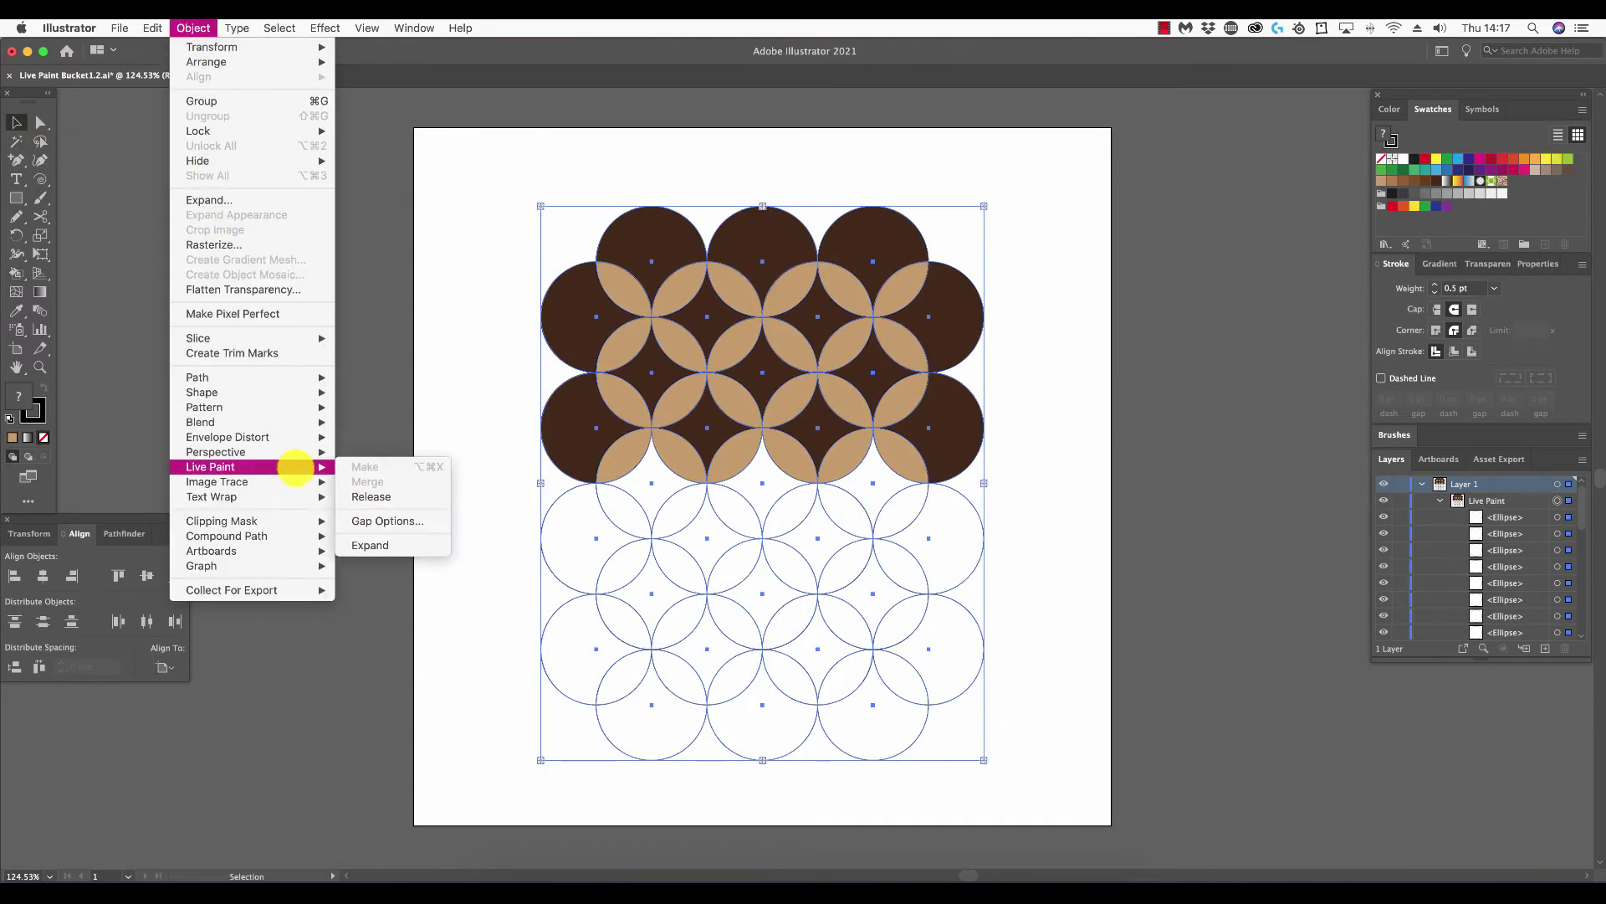
pyautogui.click(398, 496)
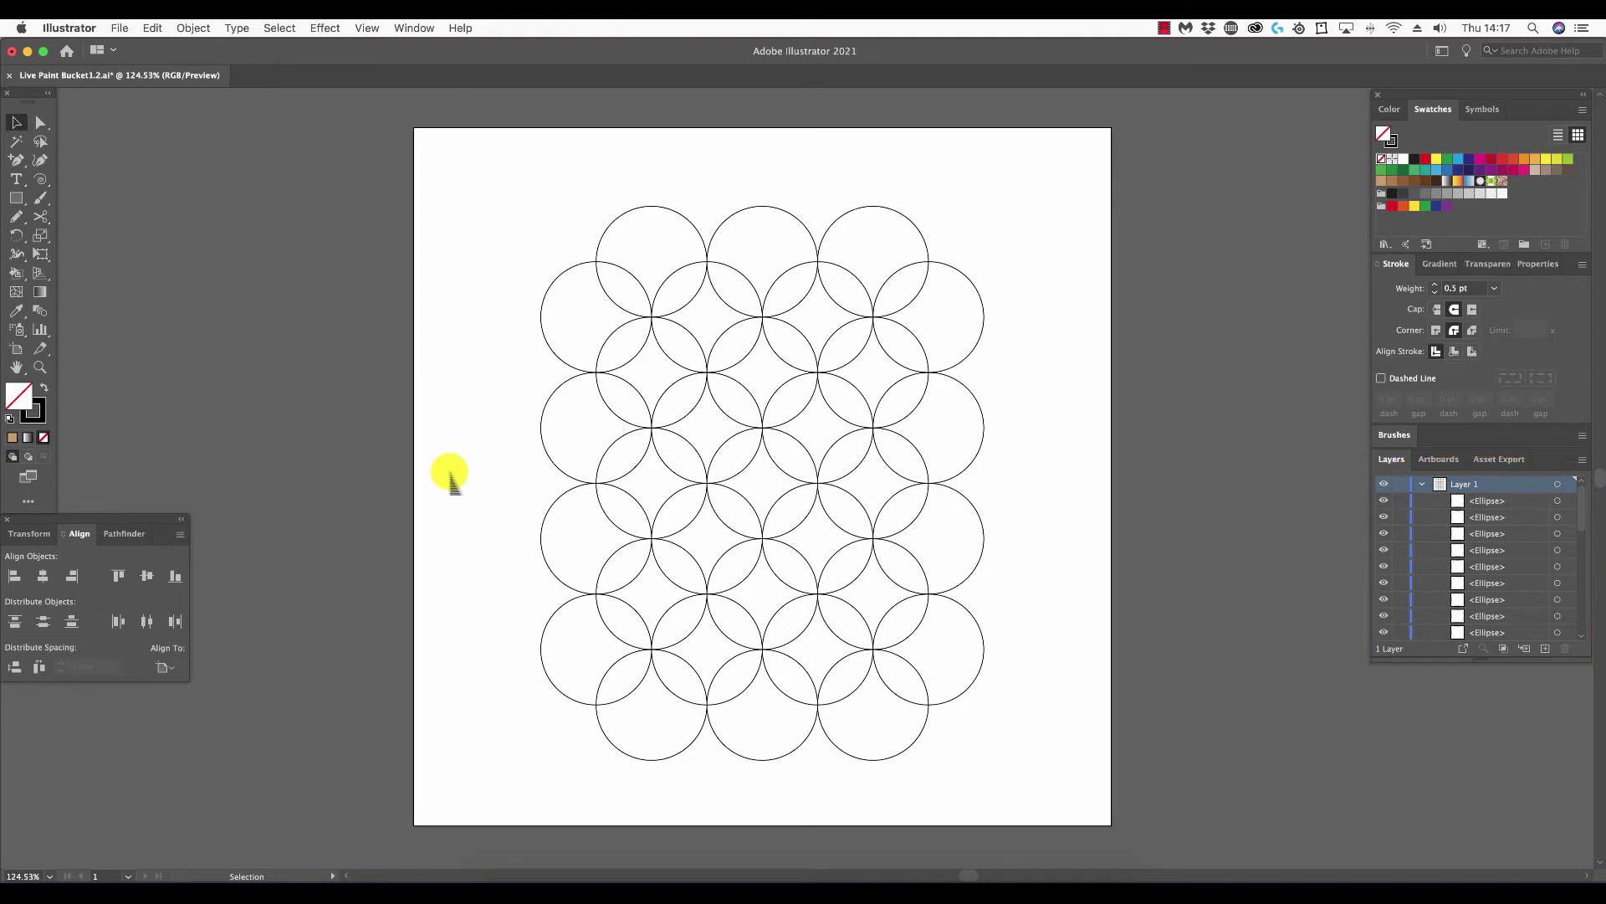
# Fill the top-left circle with the dark brown swatch and deselect it
pyautogui.click(634, 209)
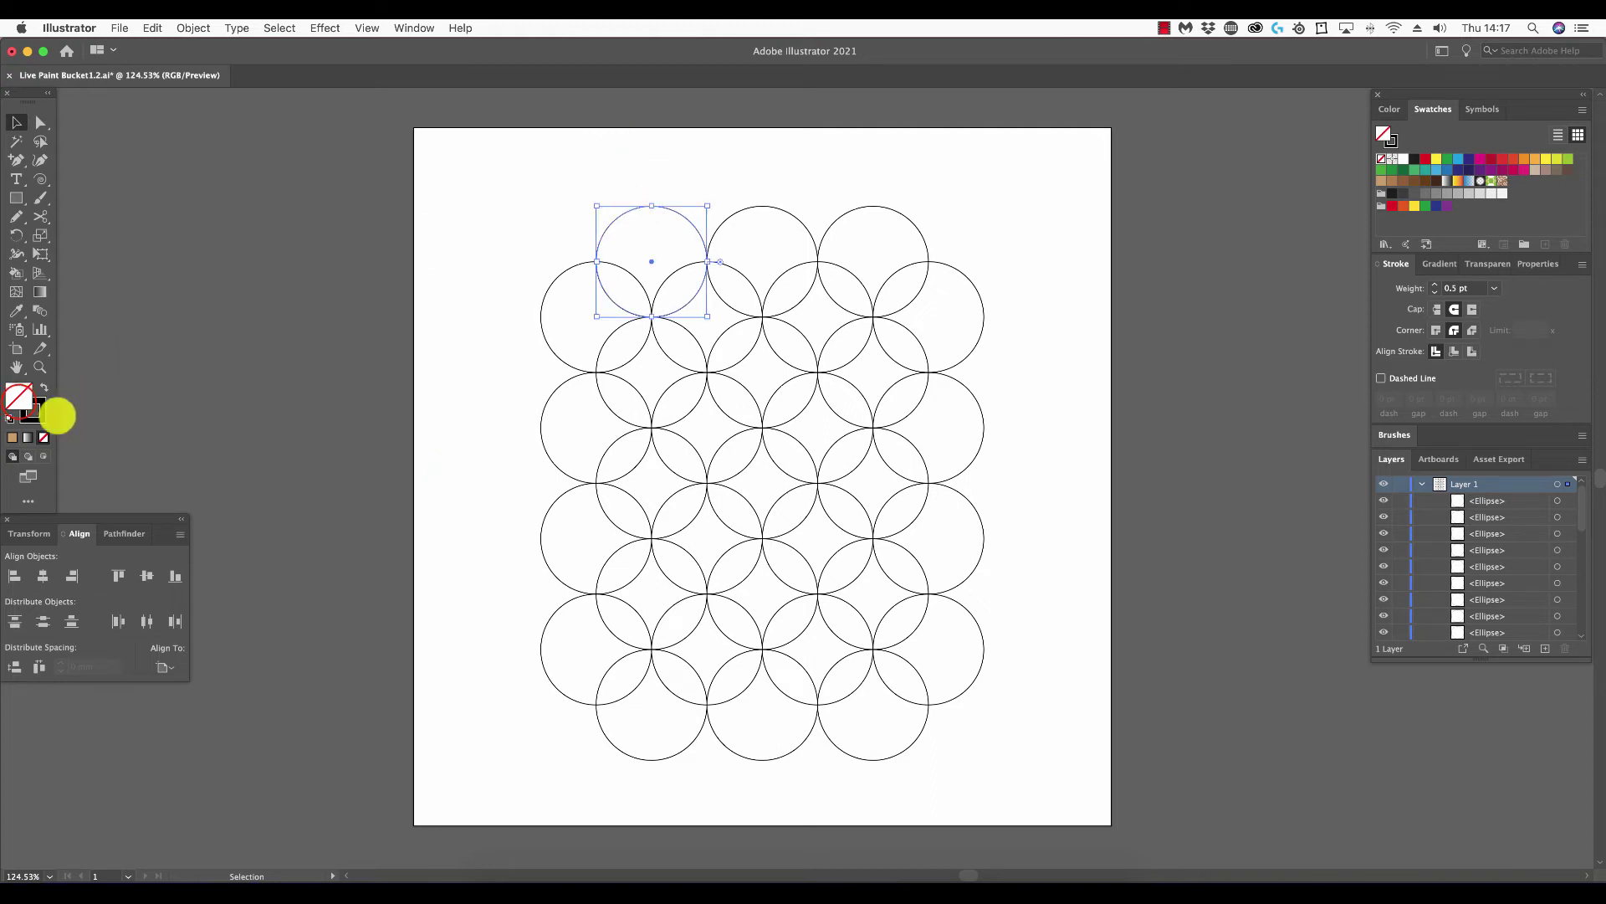
pyautogui.click(1425, 181)
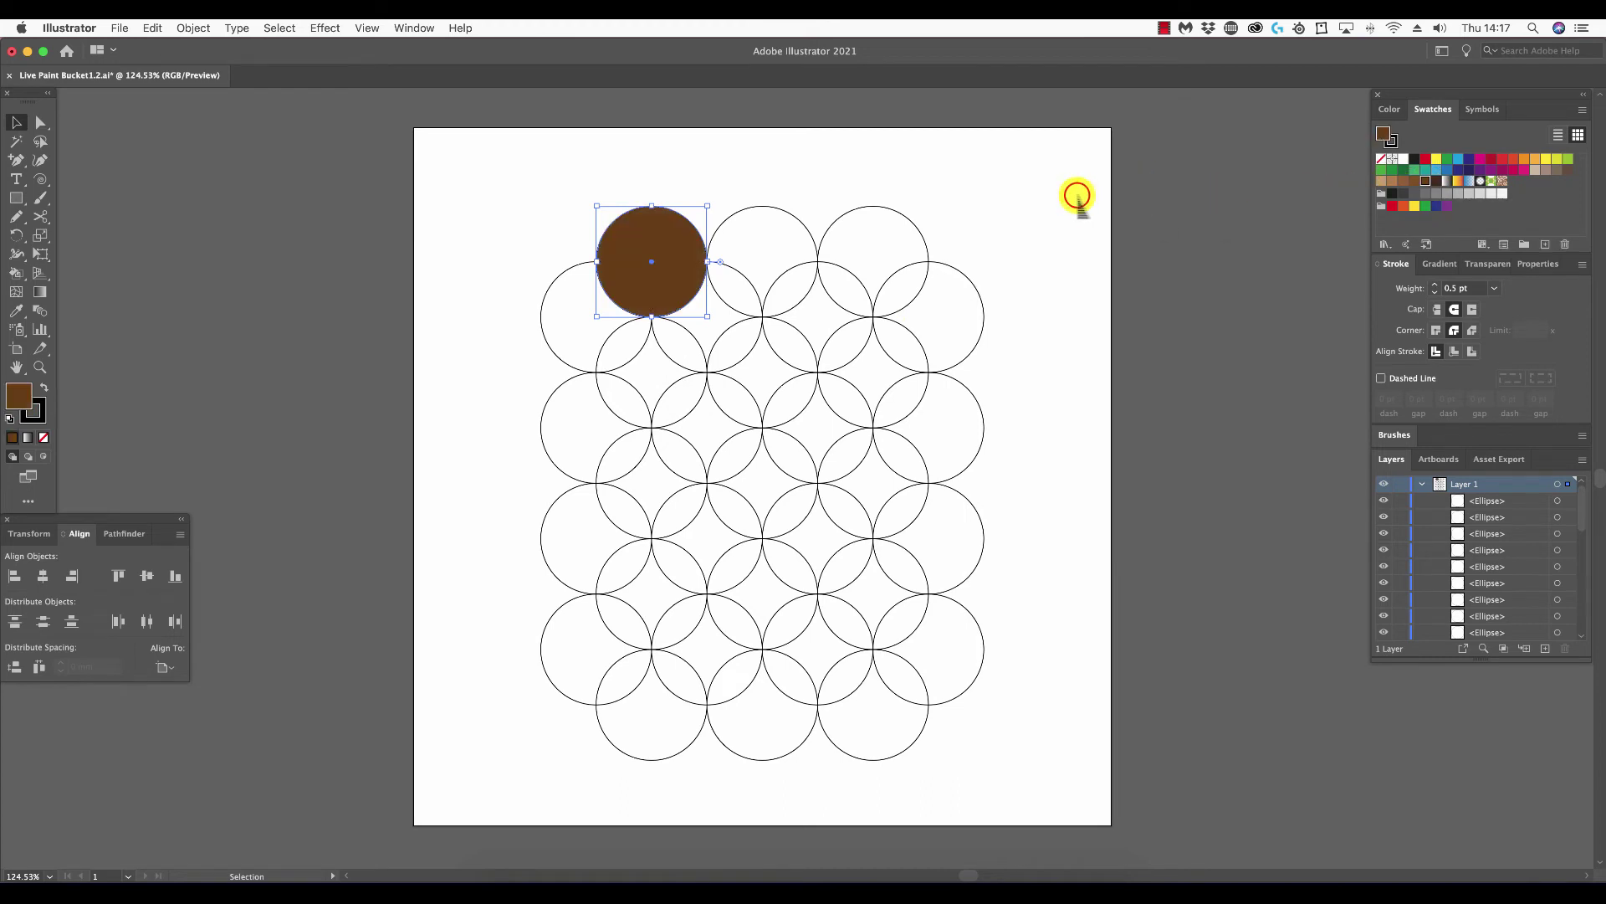
pyautogui.click(1080, 197)
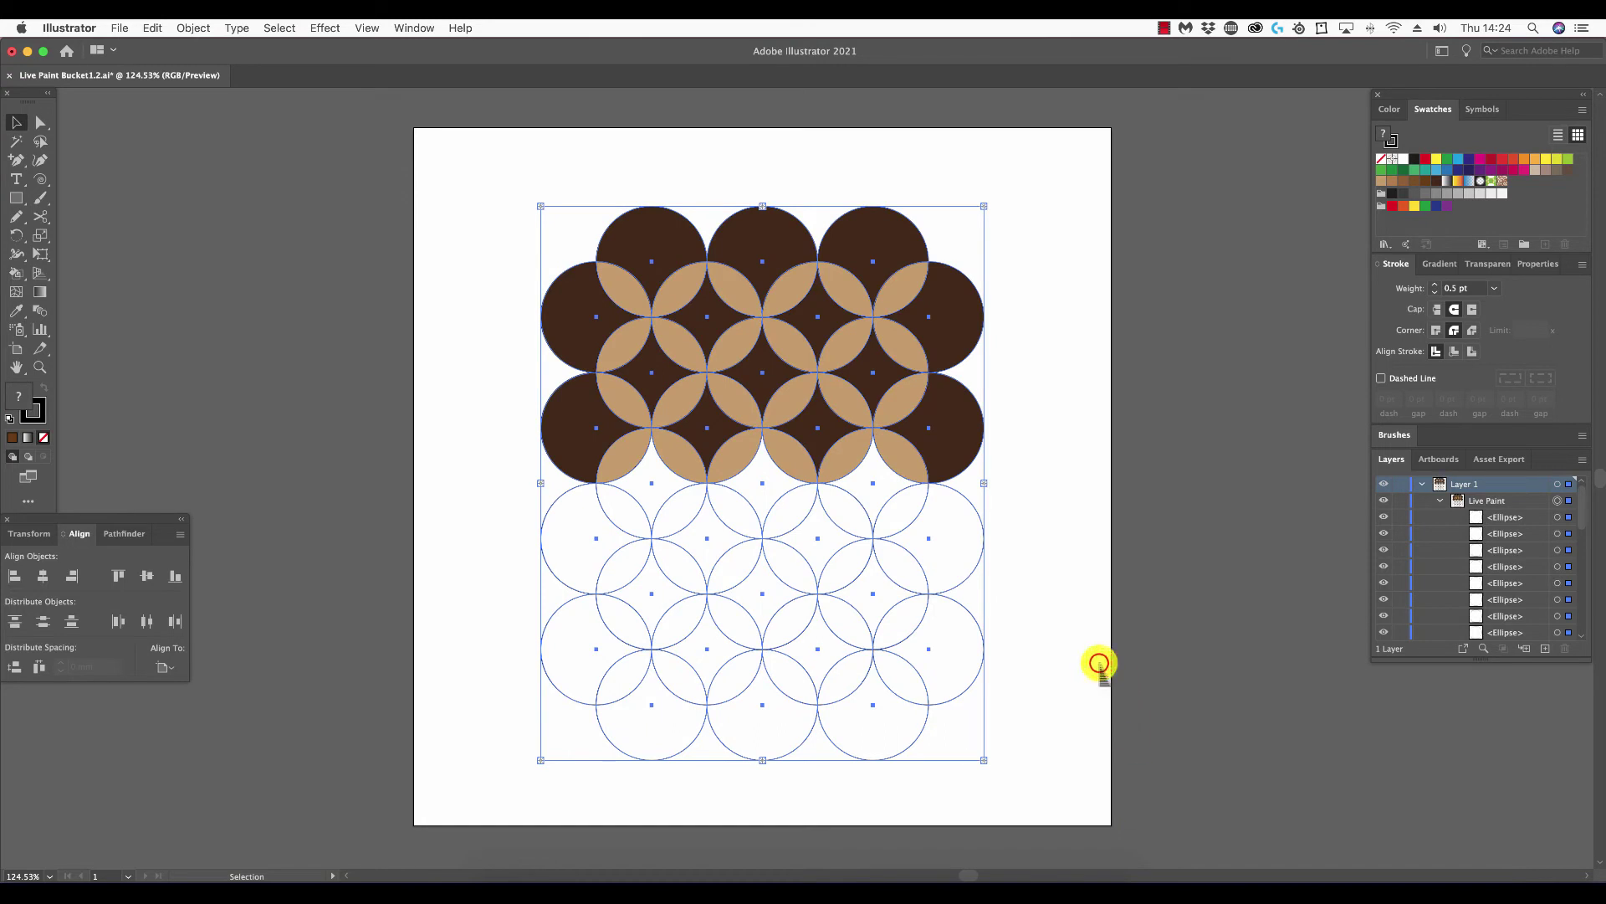
# Erase a short piece of the rightmost lower circle's outline with the Eraser, then marquee-select the Live Paint group
pyautogui.click(1099, 663)
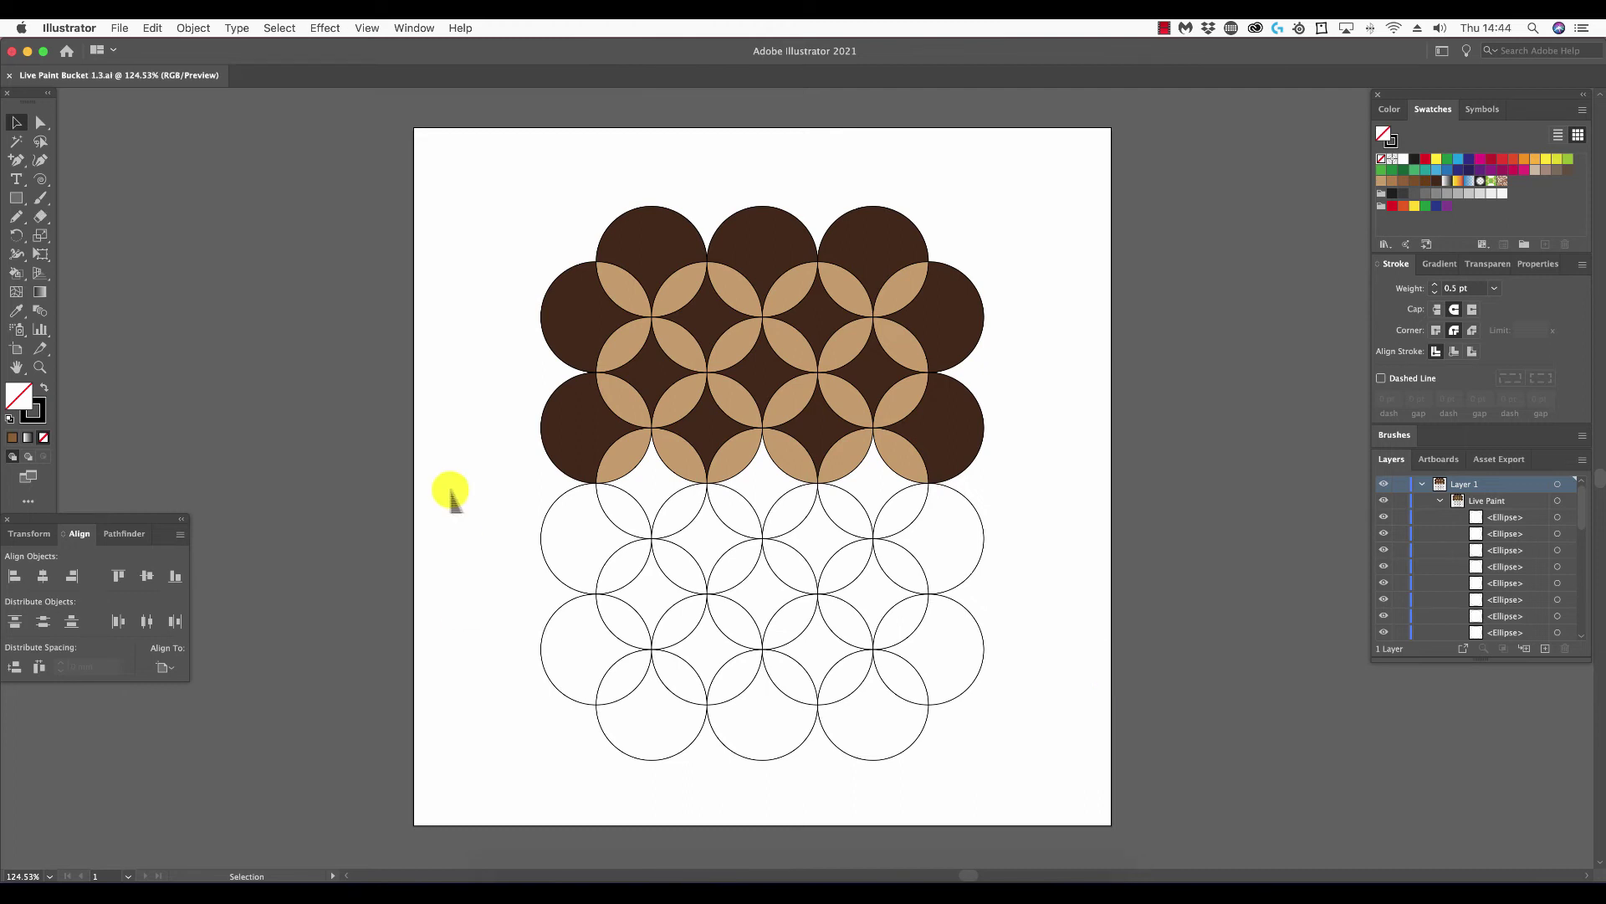
pyautogui.click(37, 215)
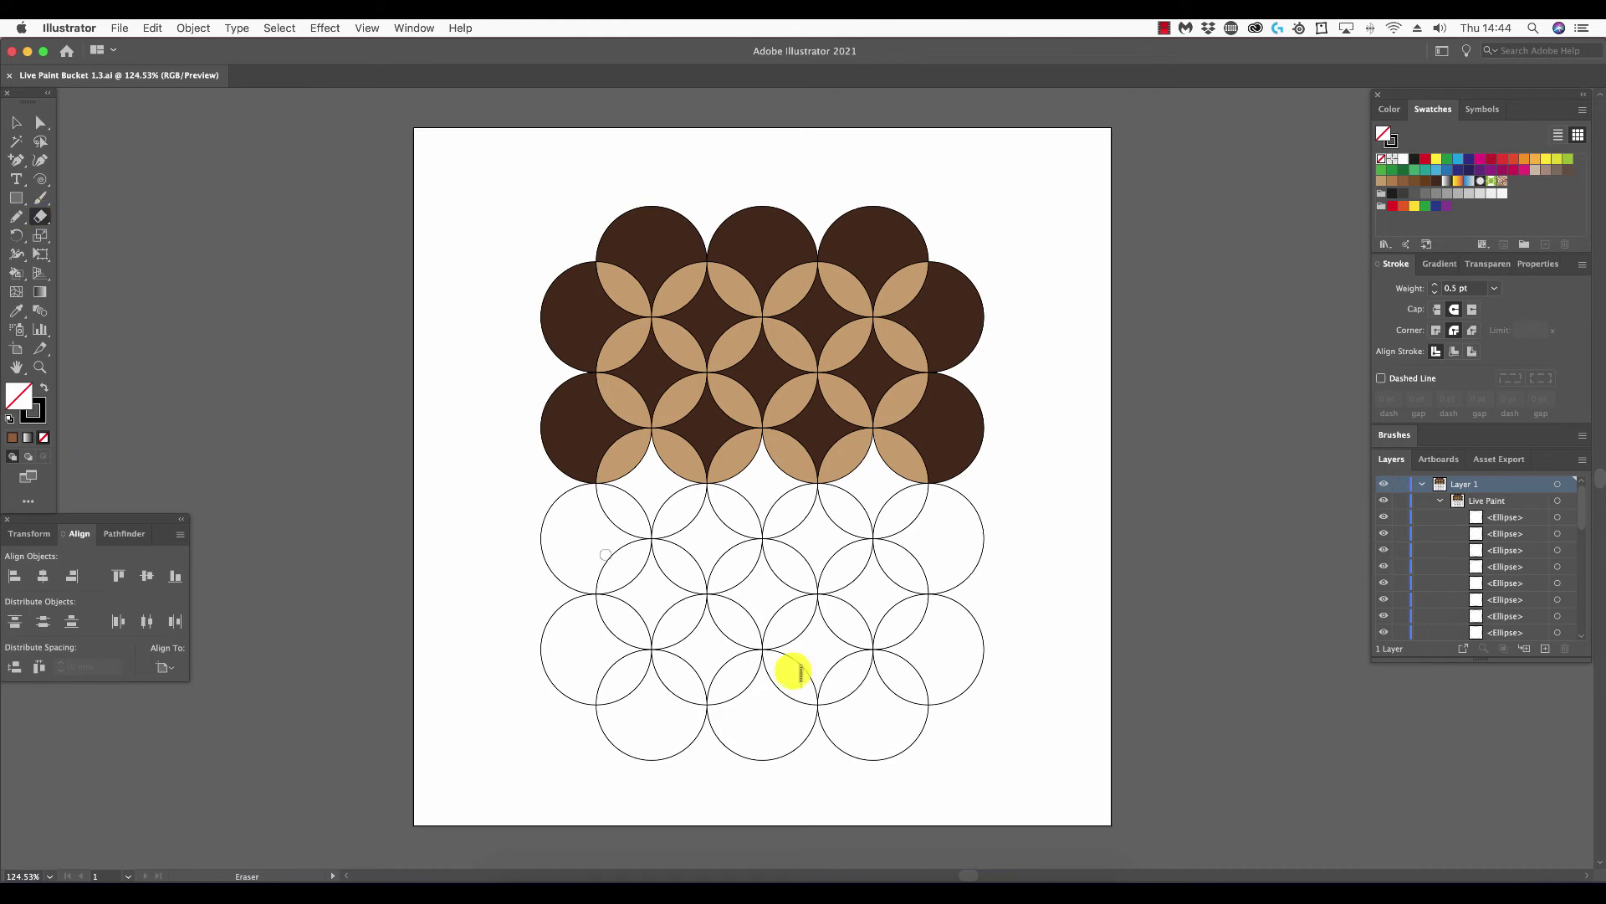
pyautogui.moveTo(1015, 651)
pyautogui.mouseDown()
pyautogui.moveTo(968, 650)
pyautogui.moveTo(1011, 652)
pyautogui.mouseUp()
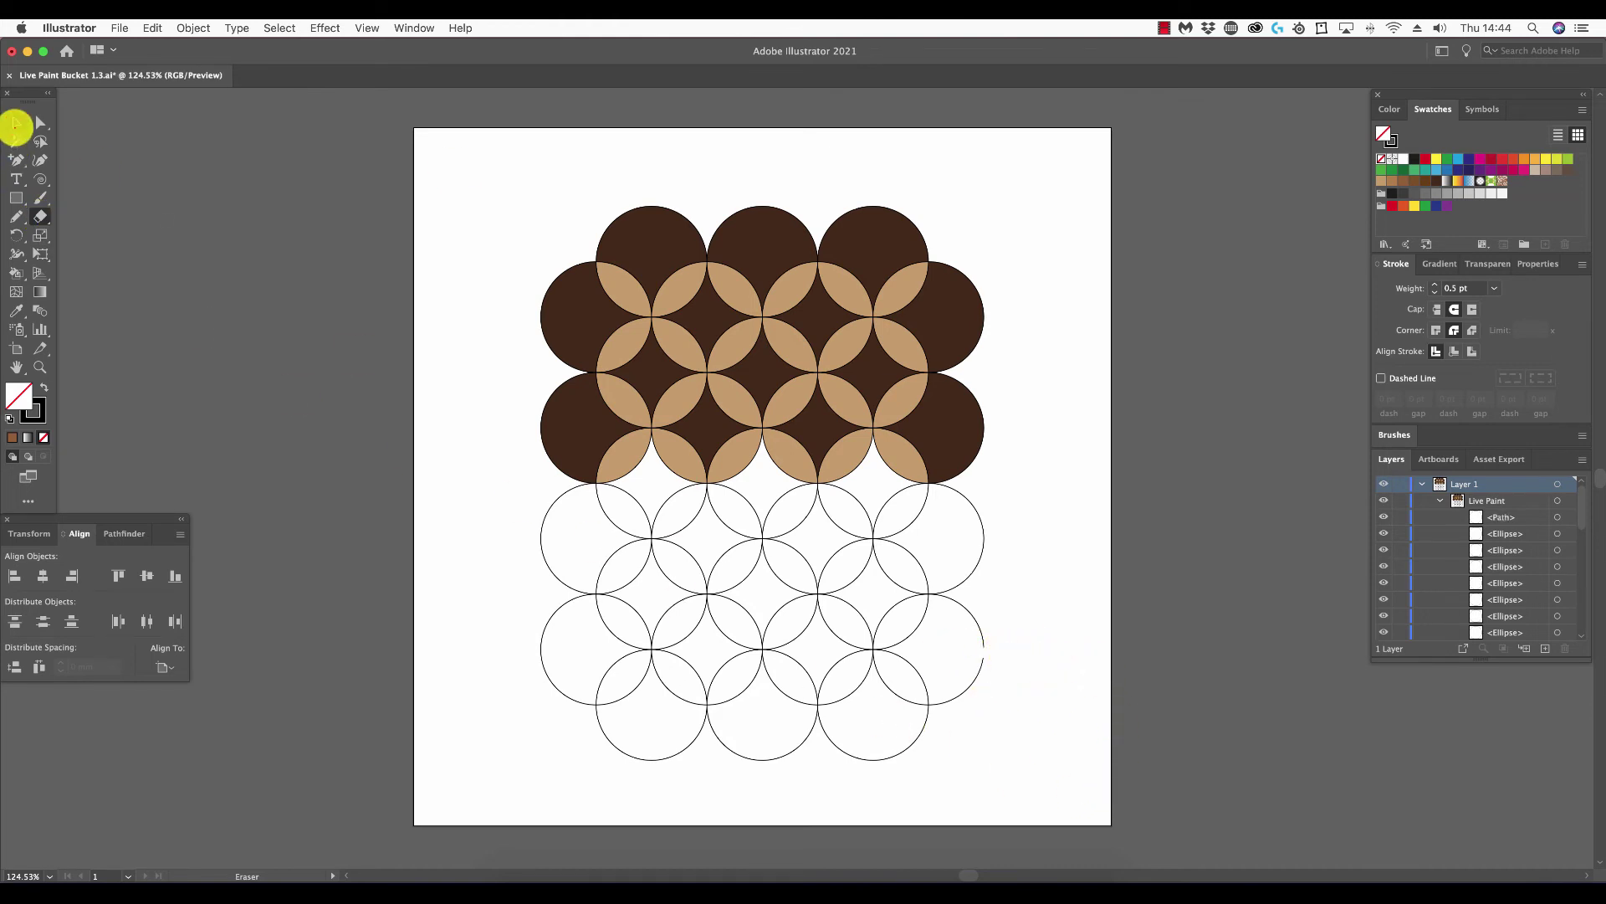
pyautogui.click(16, 123)
pyautogui.moveTo(452, 170)
pyautogui.mouseDown()
pyautogui.moveTo(950, 763)
pyautogui.moveTo(1015, 817)
pyautogui.moveTo(1034, 805)
pyautogui.mouseUp()
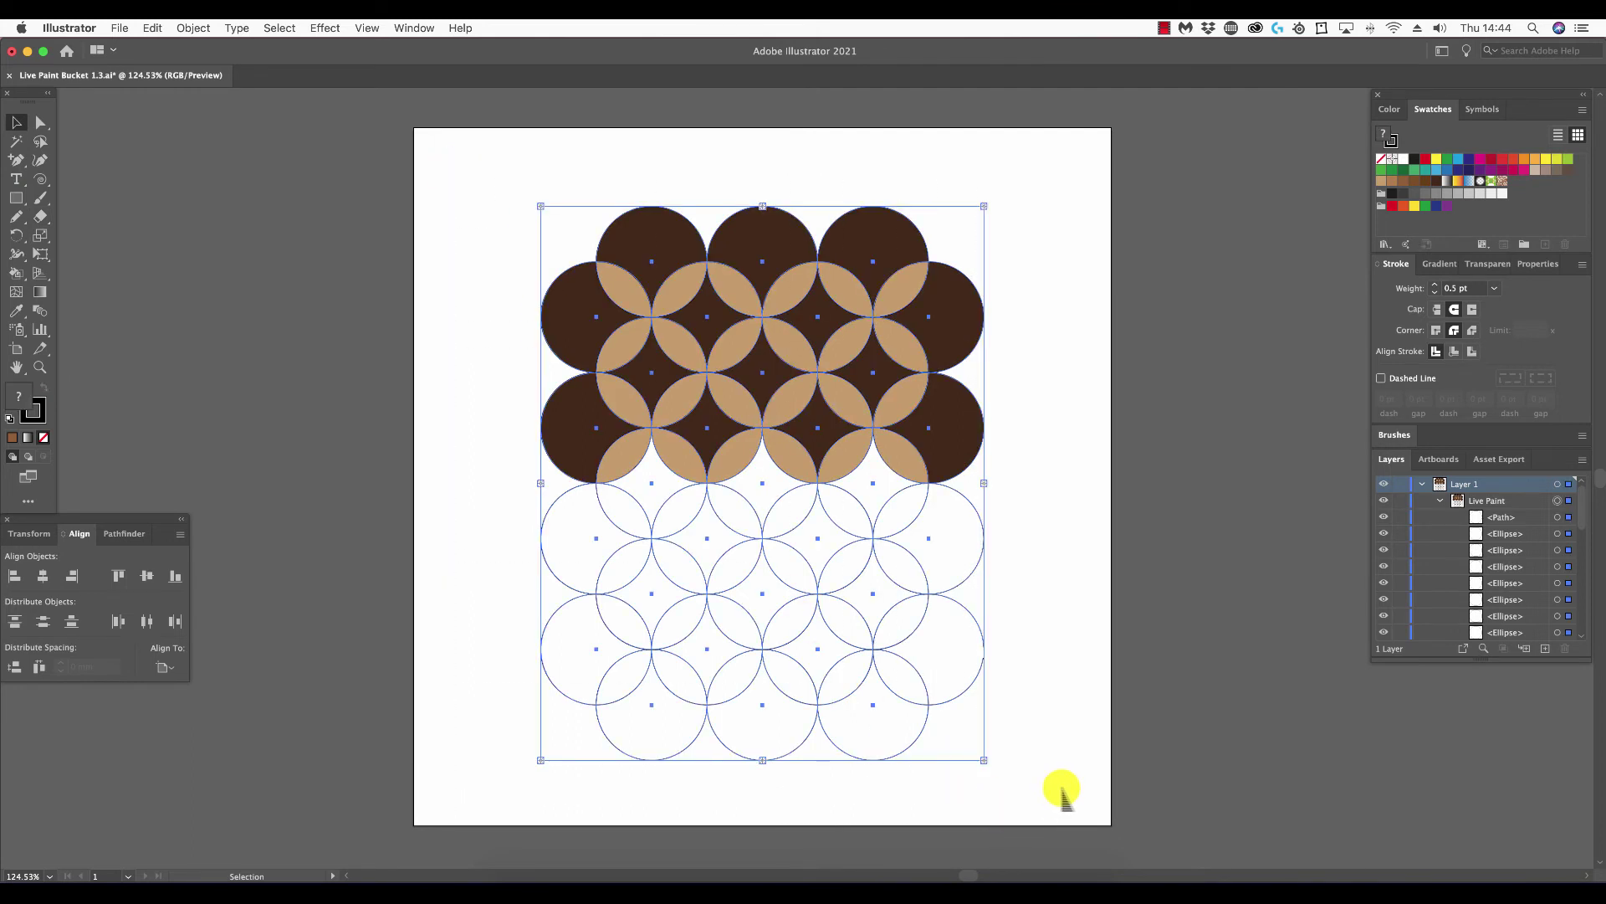
# Set Live Paint Gap Options to stop paint at Large Gaps with a Green gap preview
pyautogui.click(192, 27)
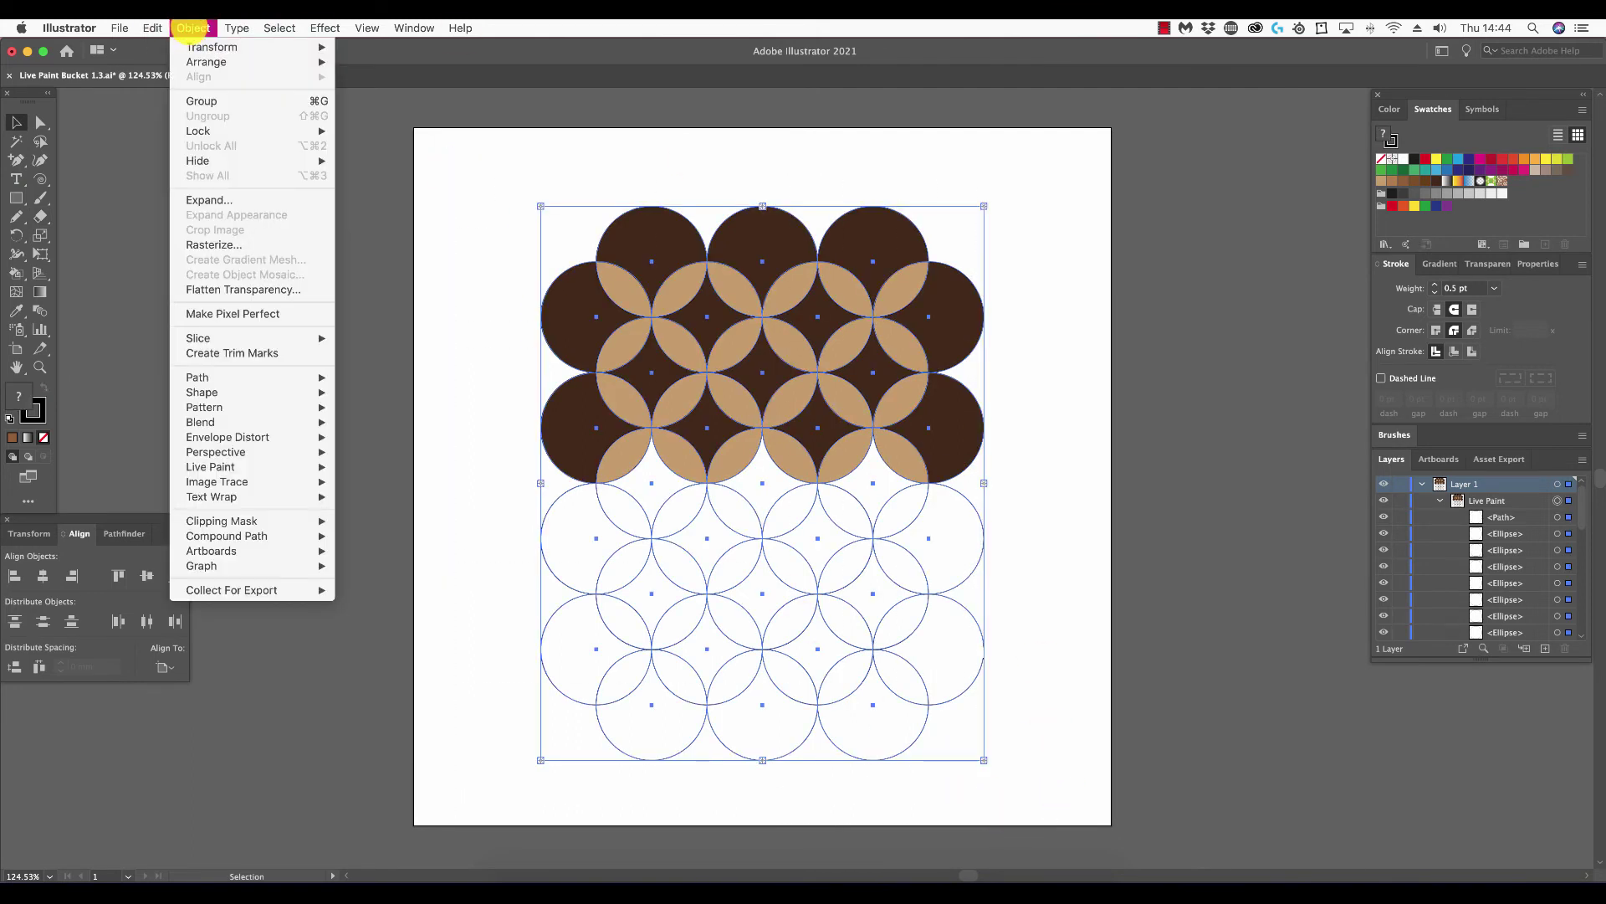
pyautogui.moveTo(306, 466)
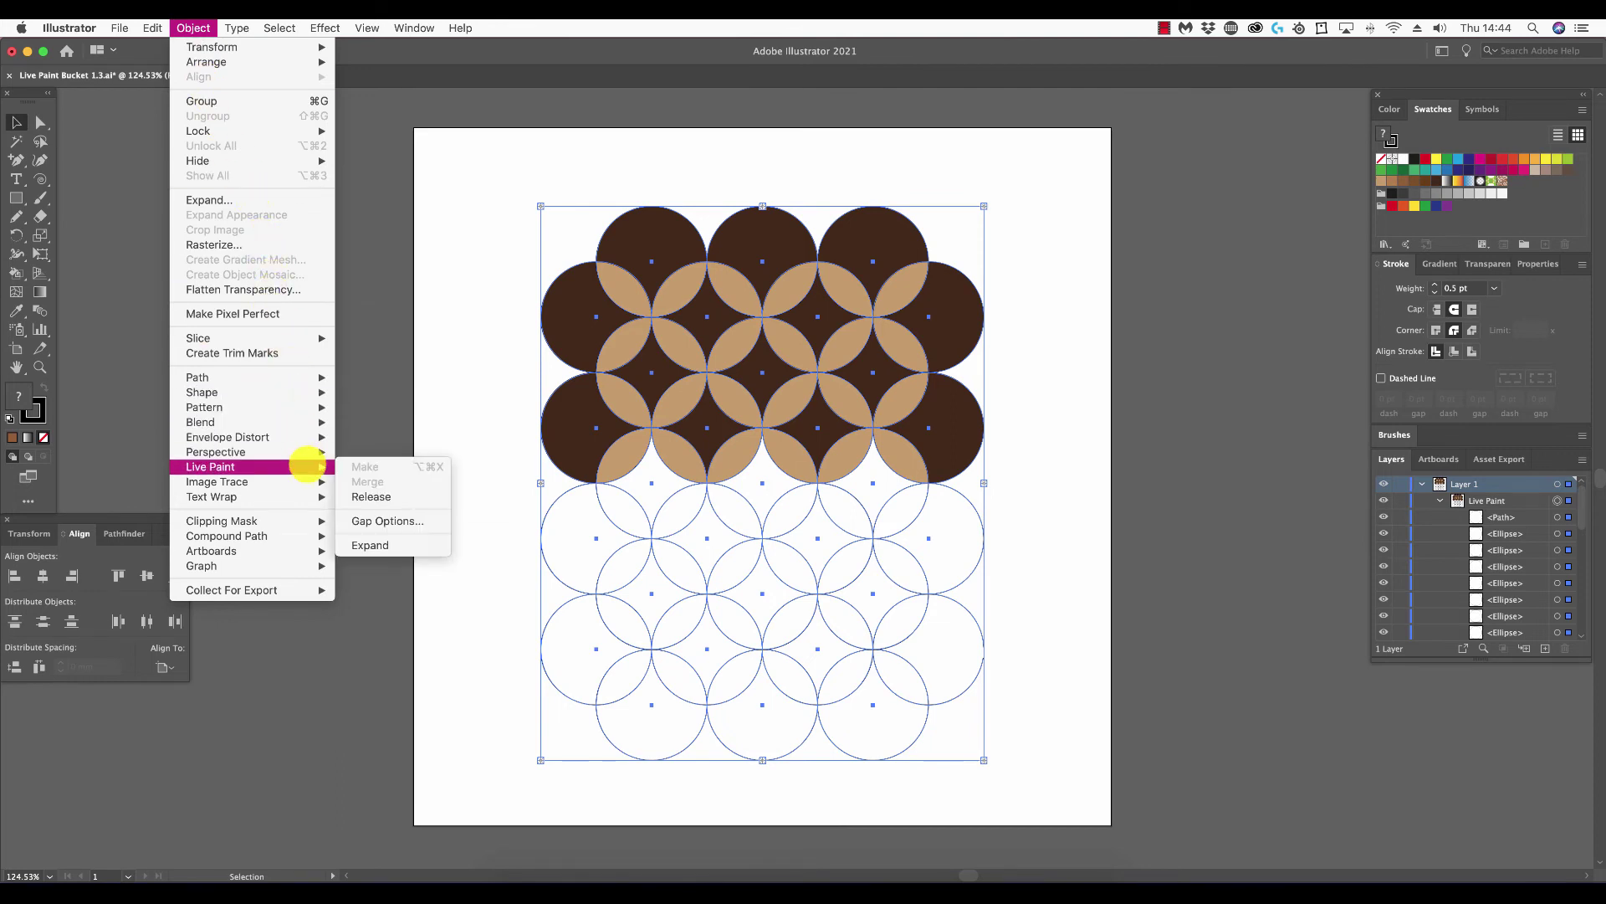
pyautogui.click(410, 522)
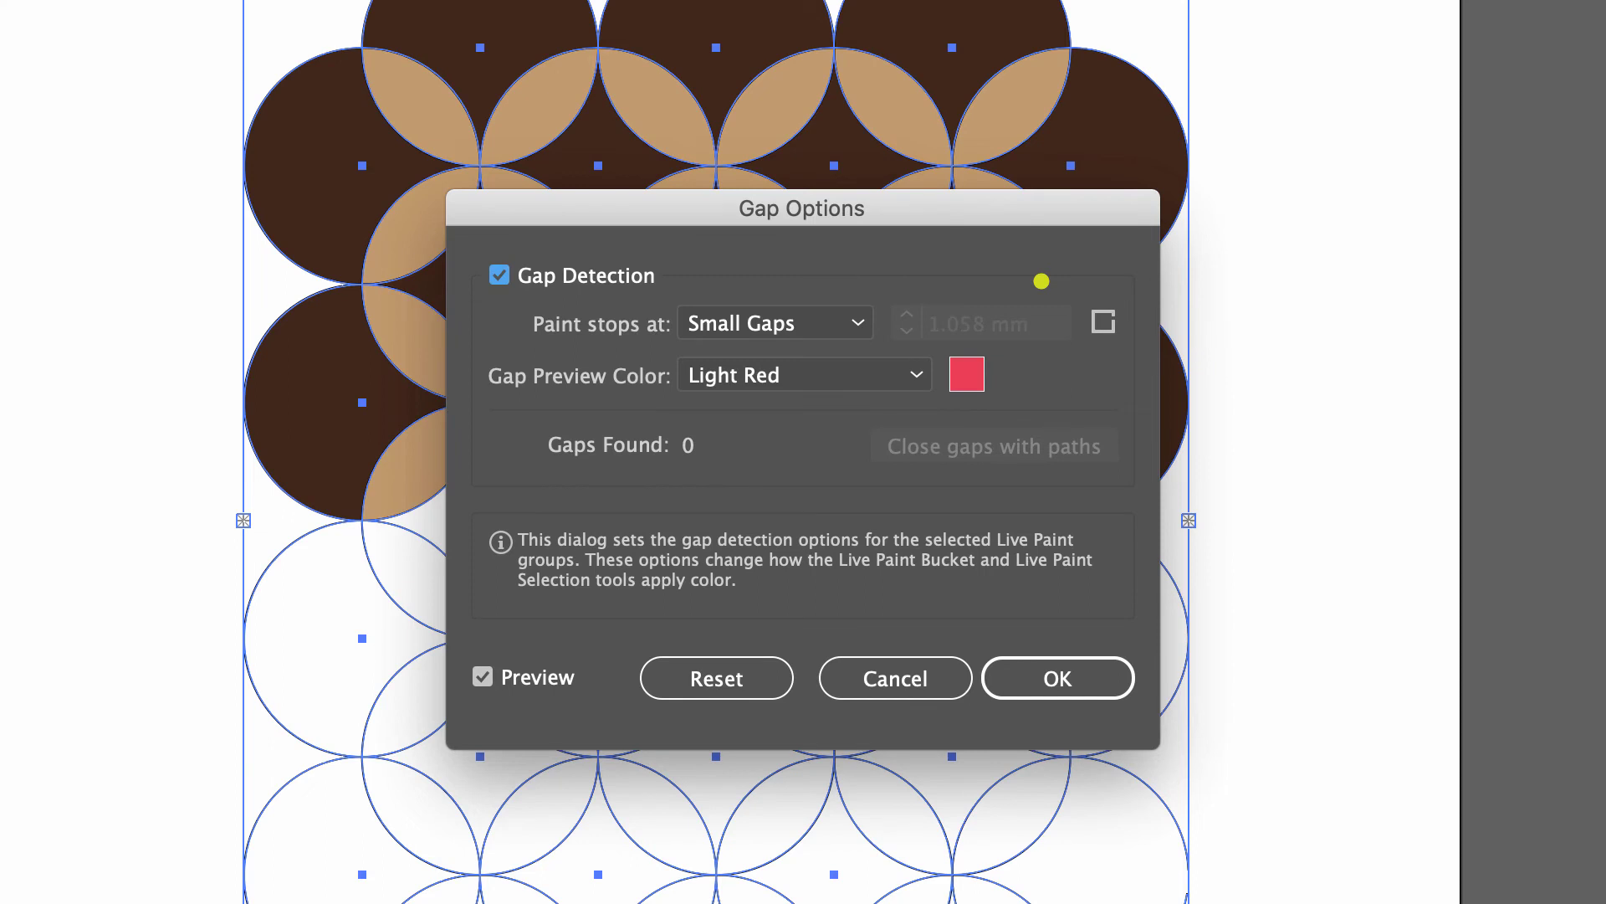
pyautogui.click(858, 324)
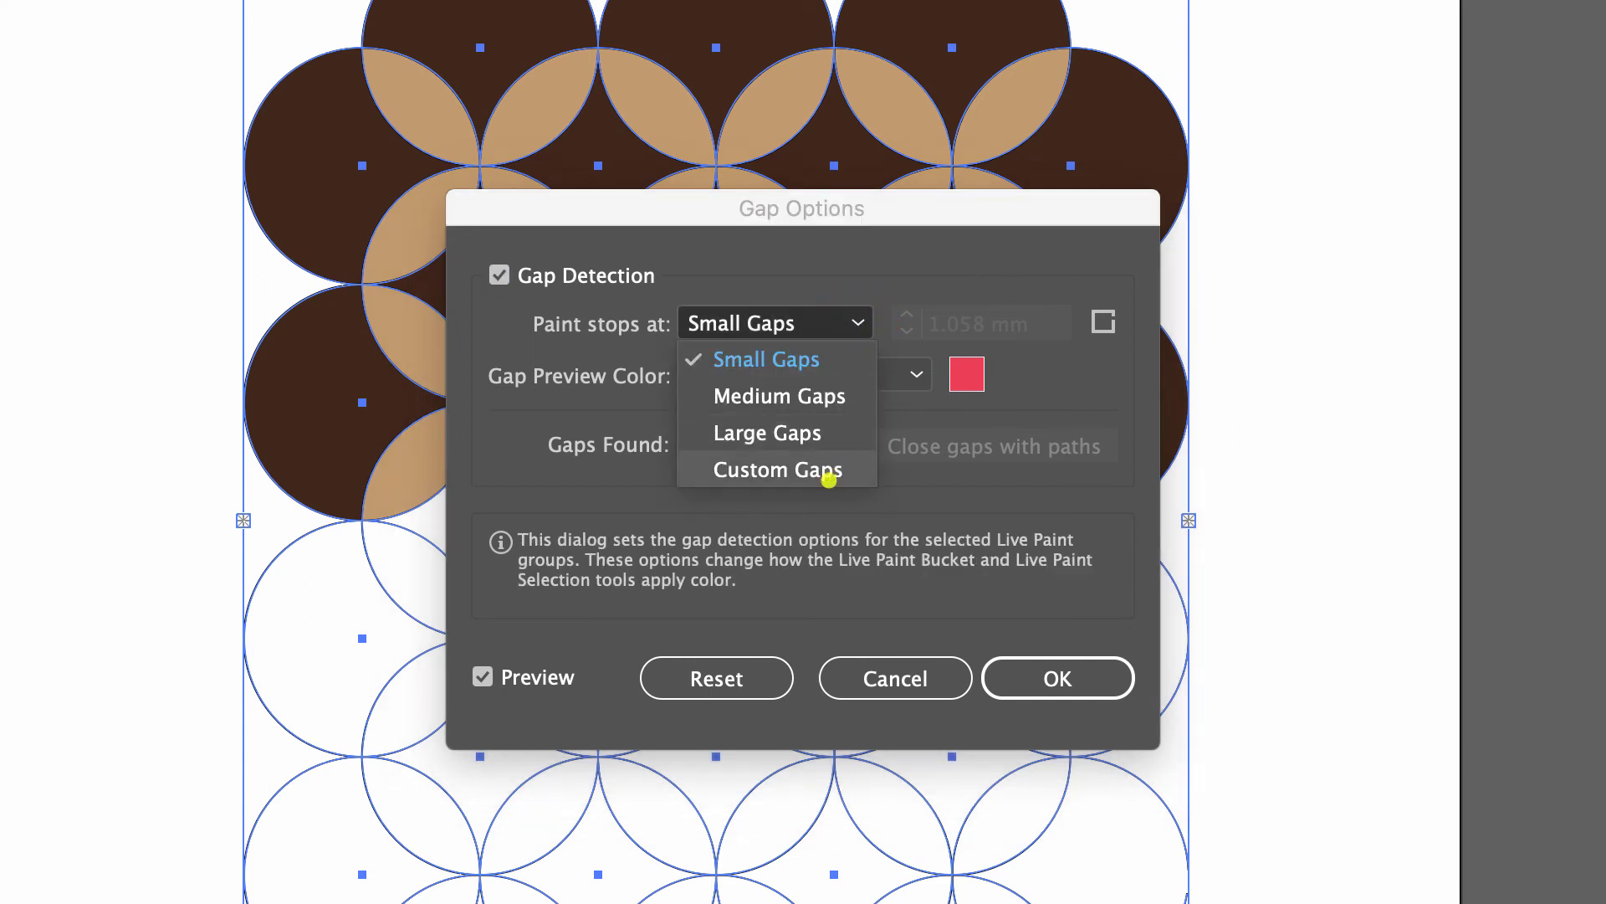
pyautogui.click(936, 265)
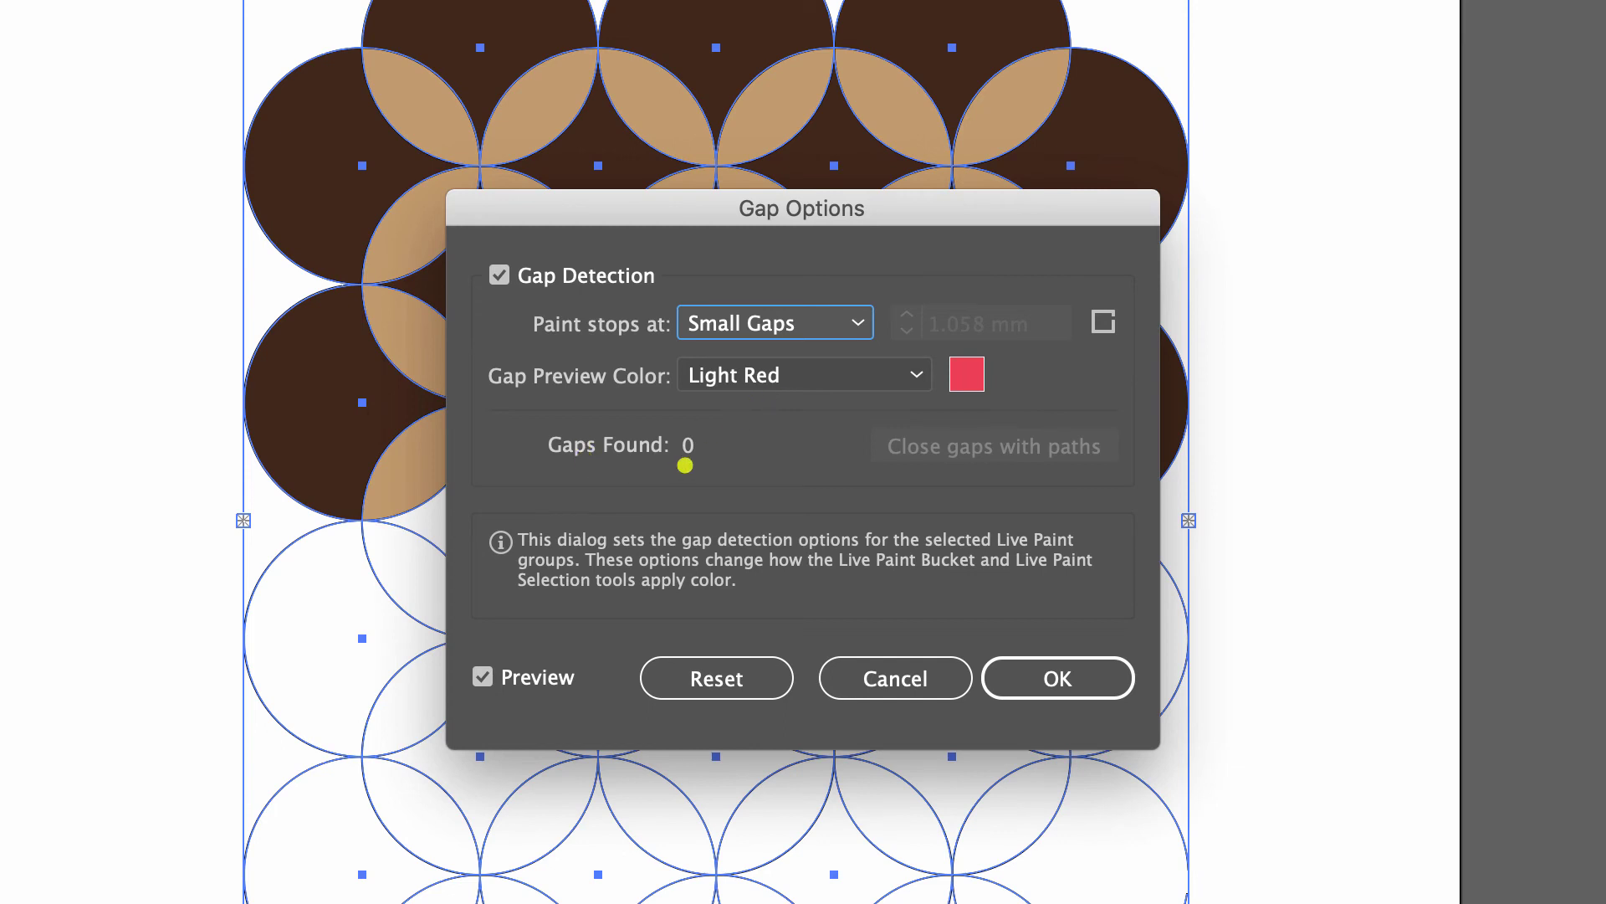
pyautogui.click(836, 327)
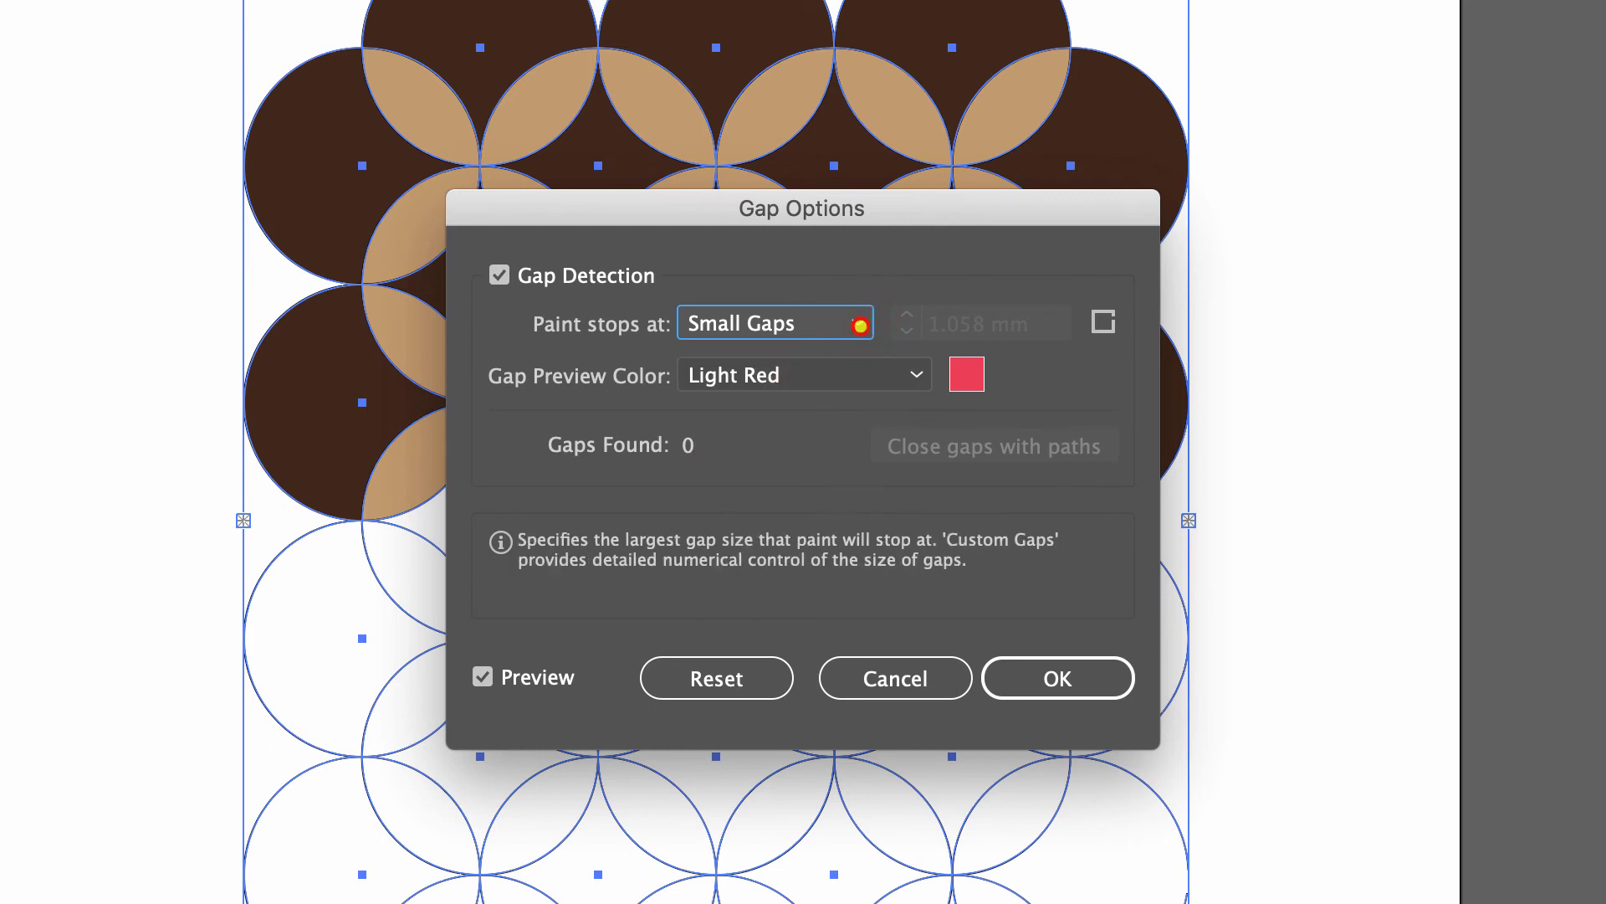
pyautogui.click(866, 389)
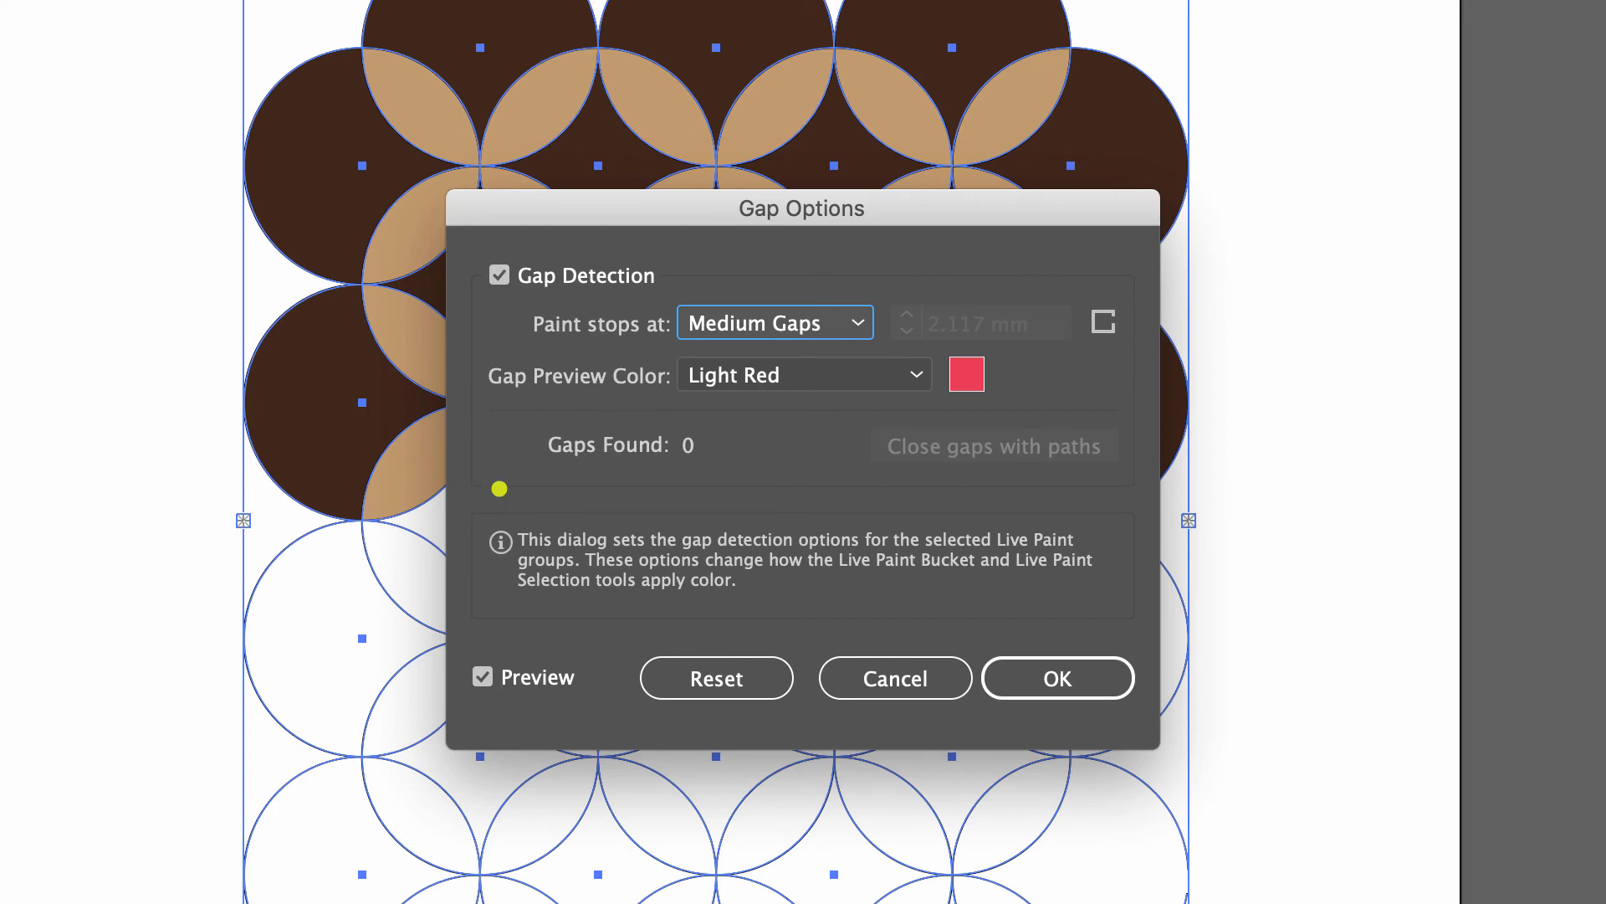
pyautogui.click(853, 318)
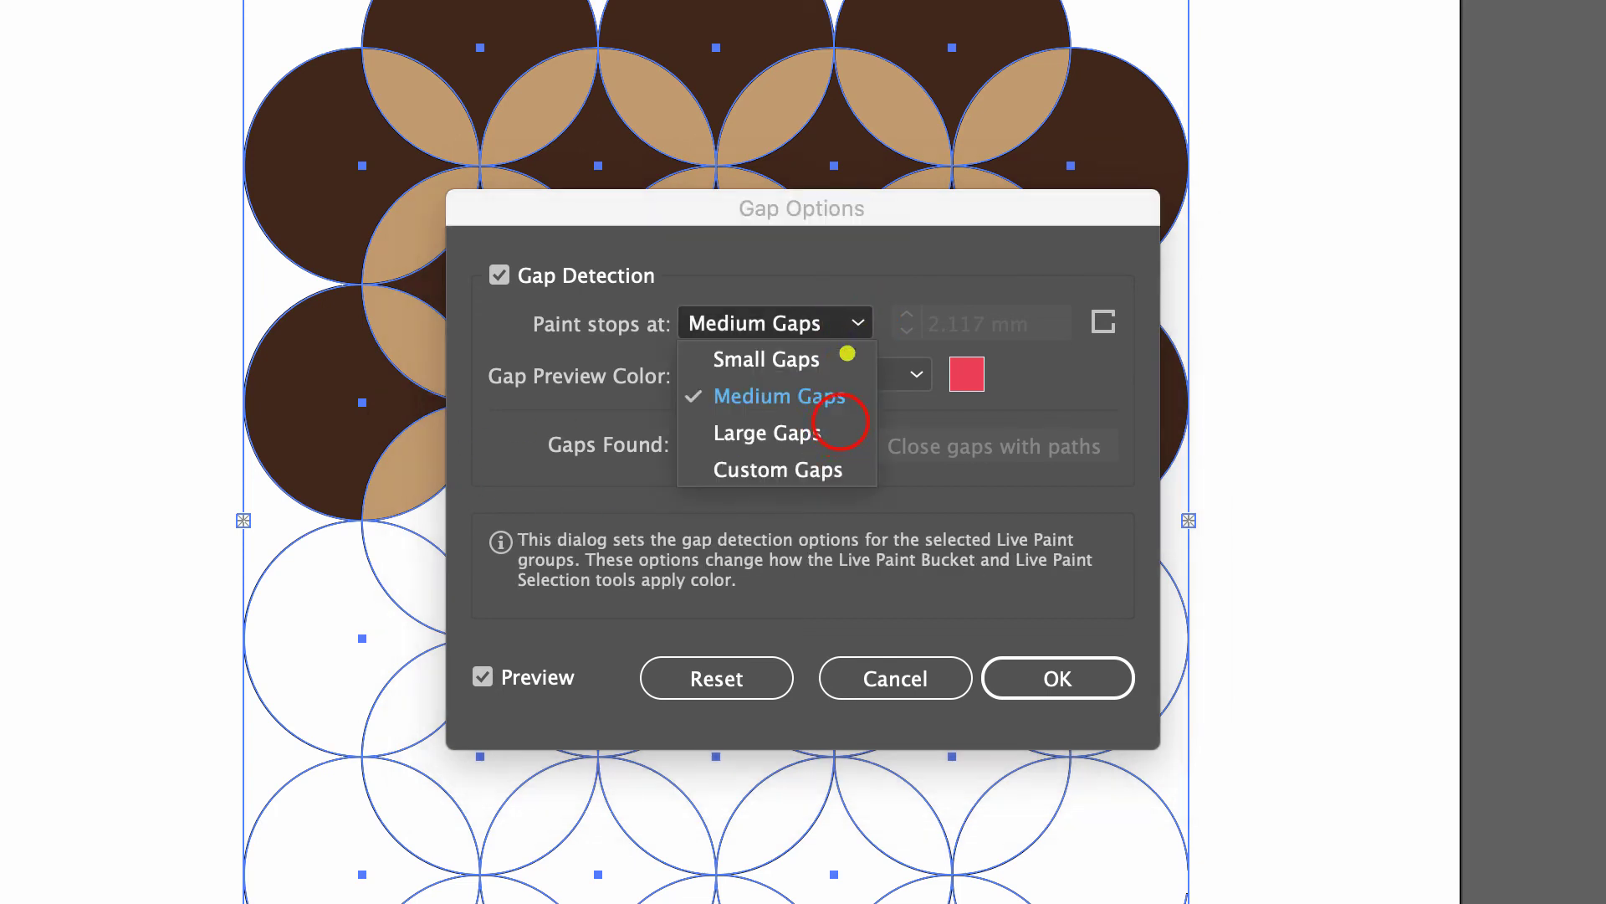
pyautogui.click(839, 419)
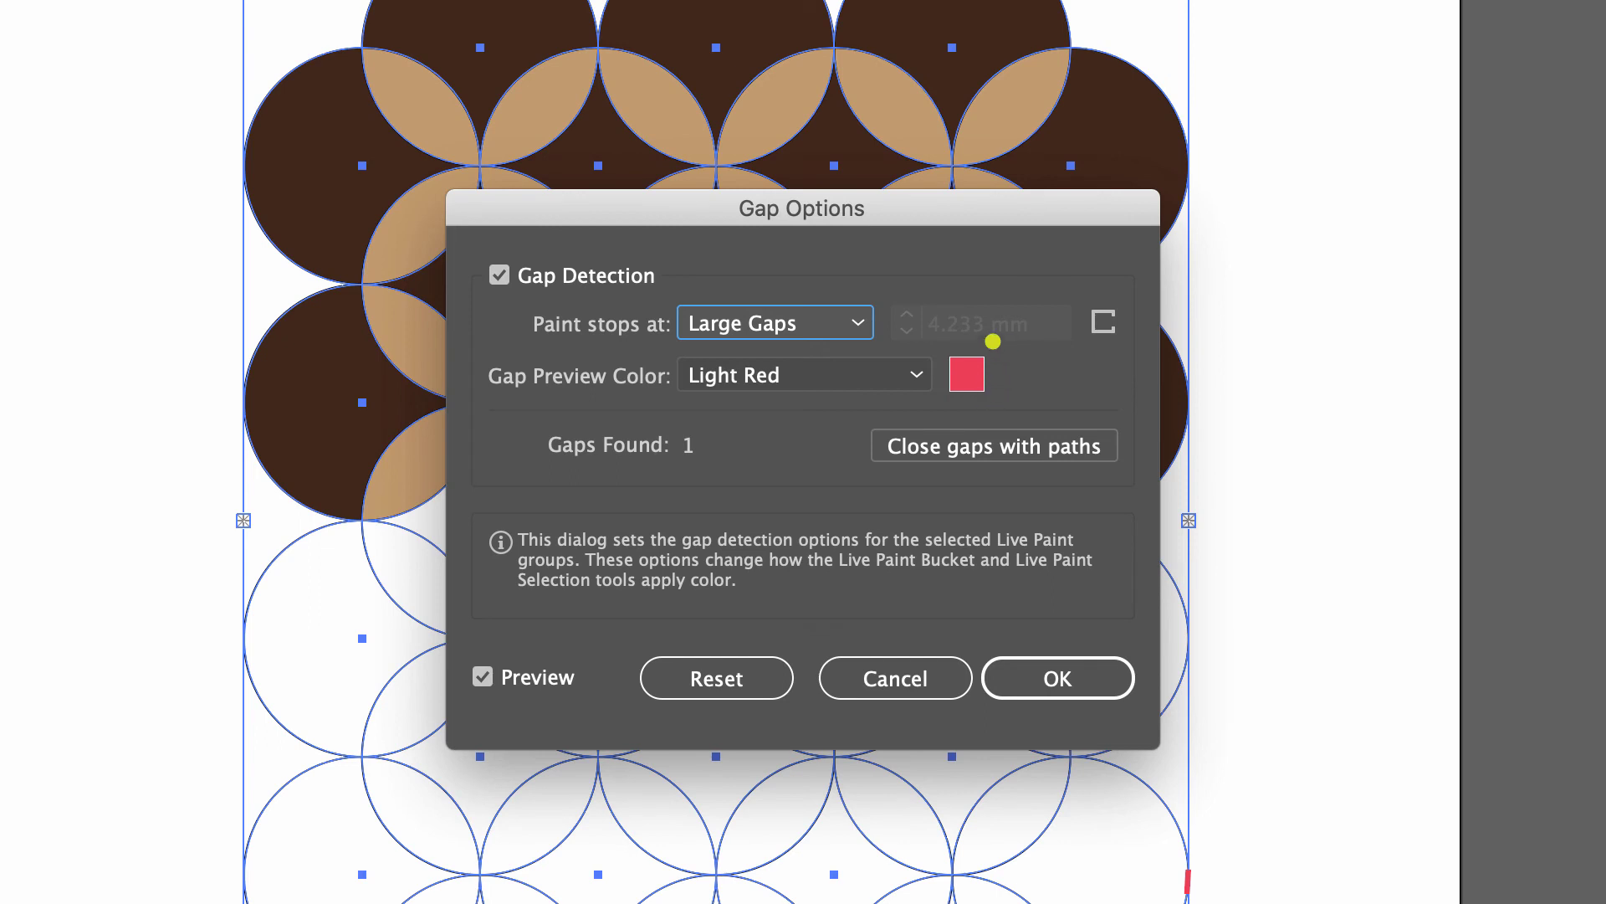
pyautogui.click(918, 378)
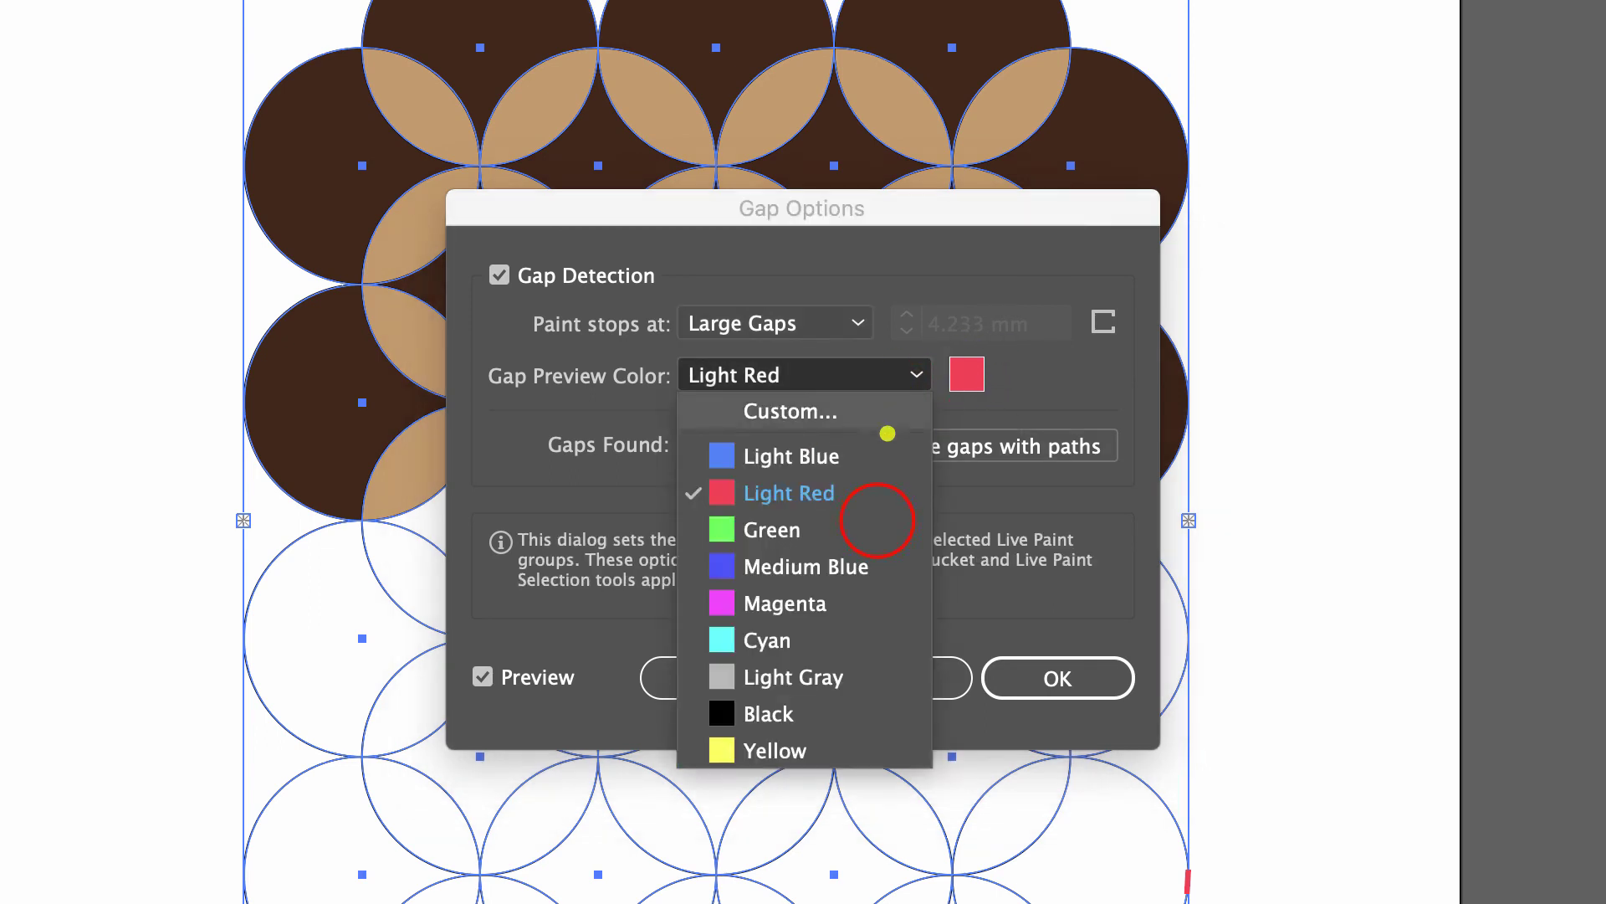
pyautogui.click(877, 520)
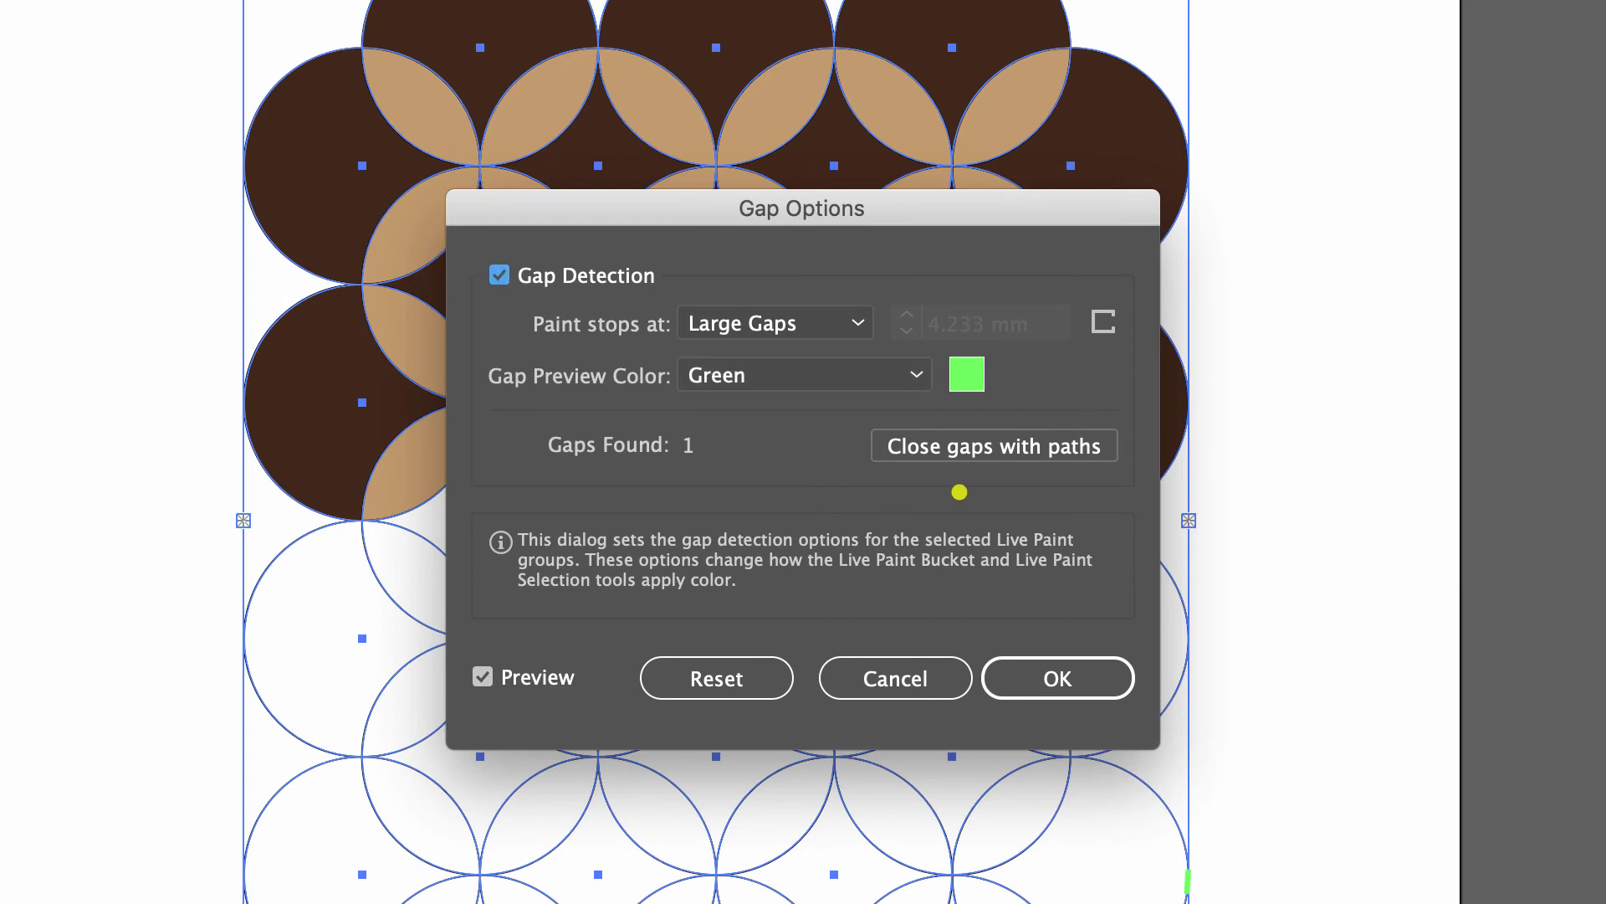
pyautogui.click(1064, 673)
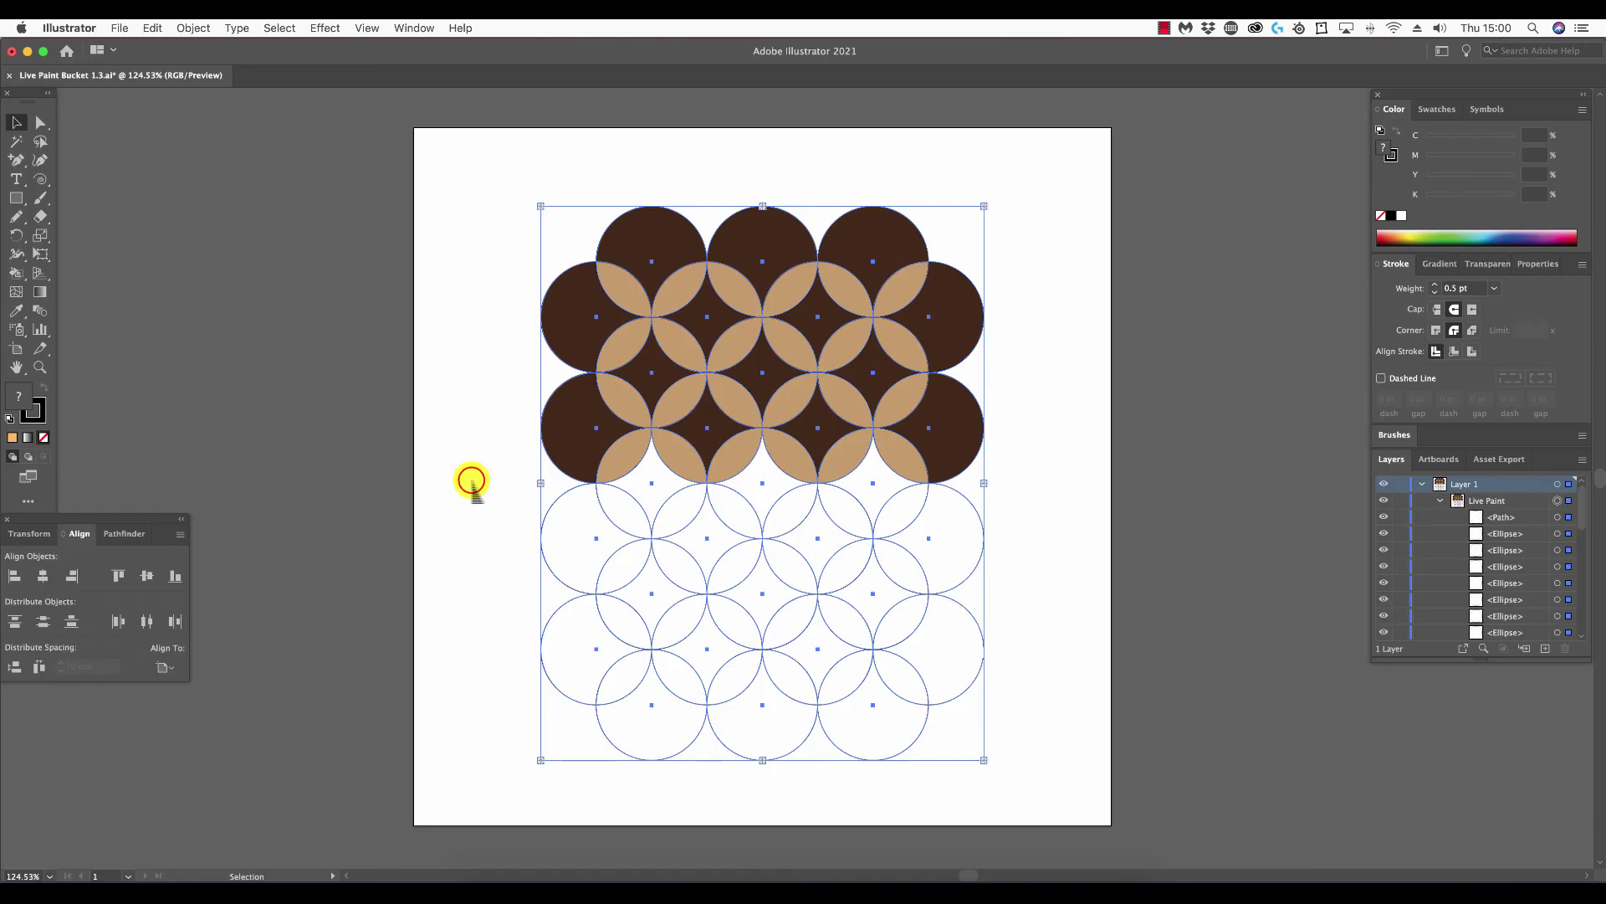
# Pick orange from the Color spectrum and Live Paint the gapped lower-right circle region
pyautogui.click(91, 508)
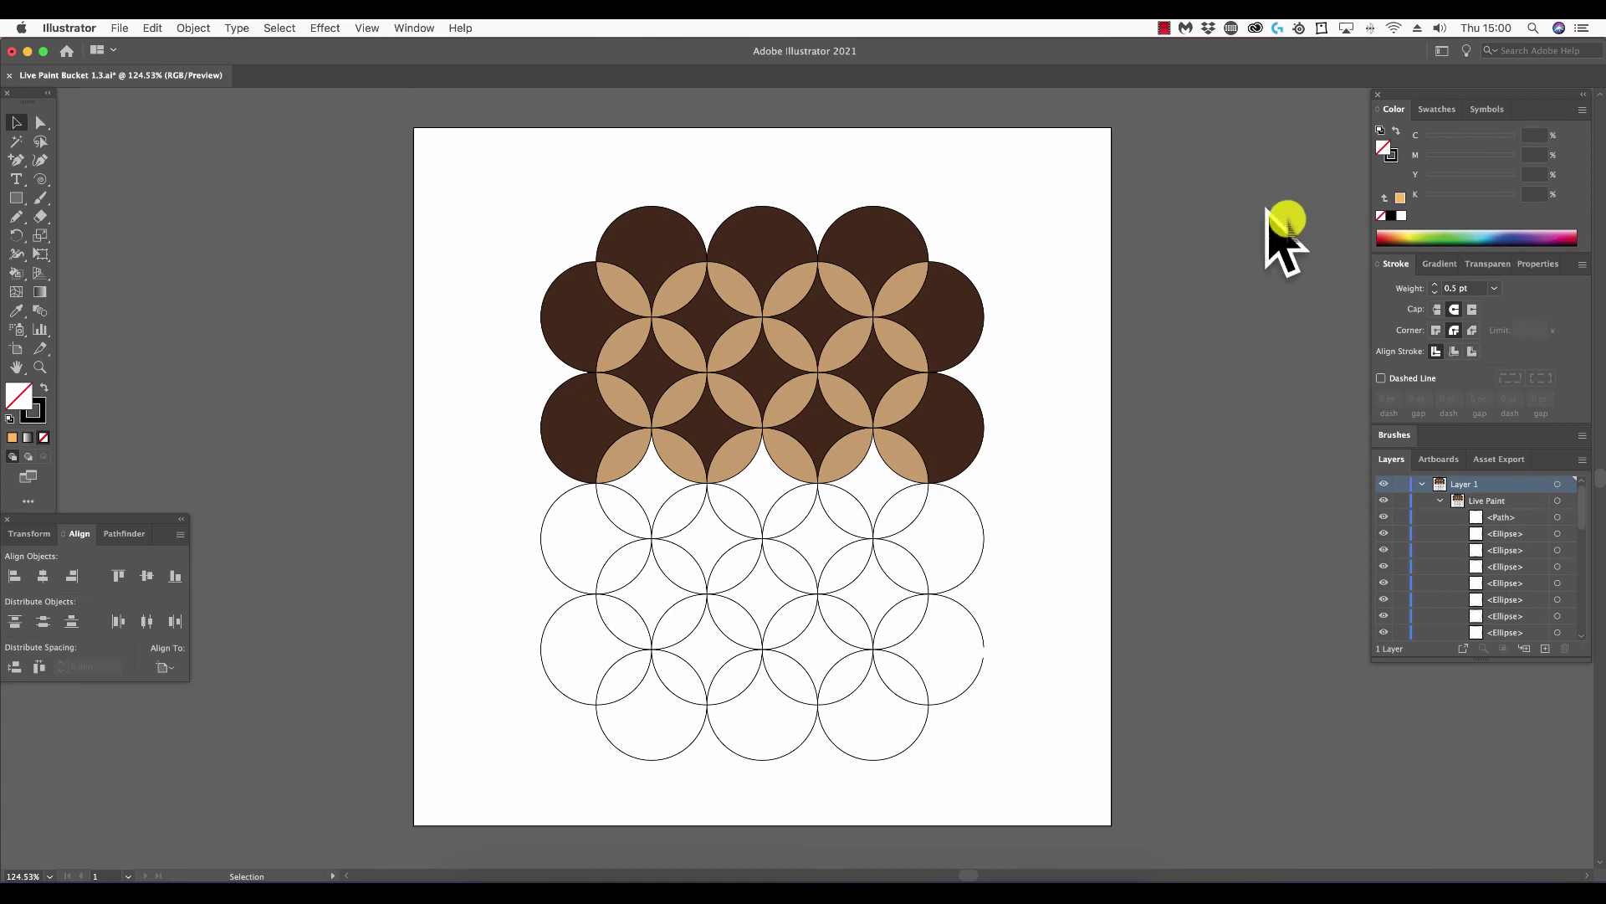
pyautogui.click(1394, 236)
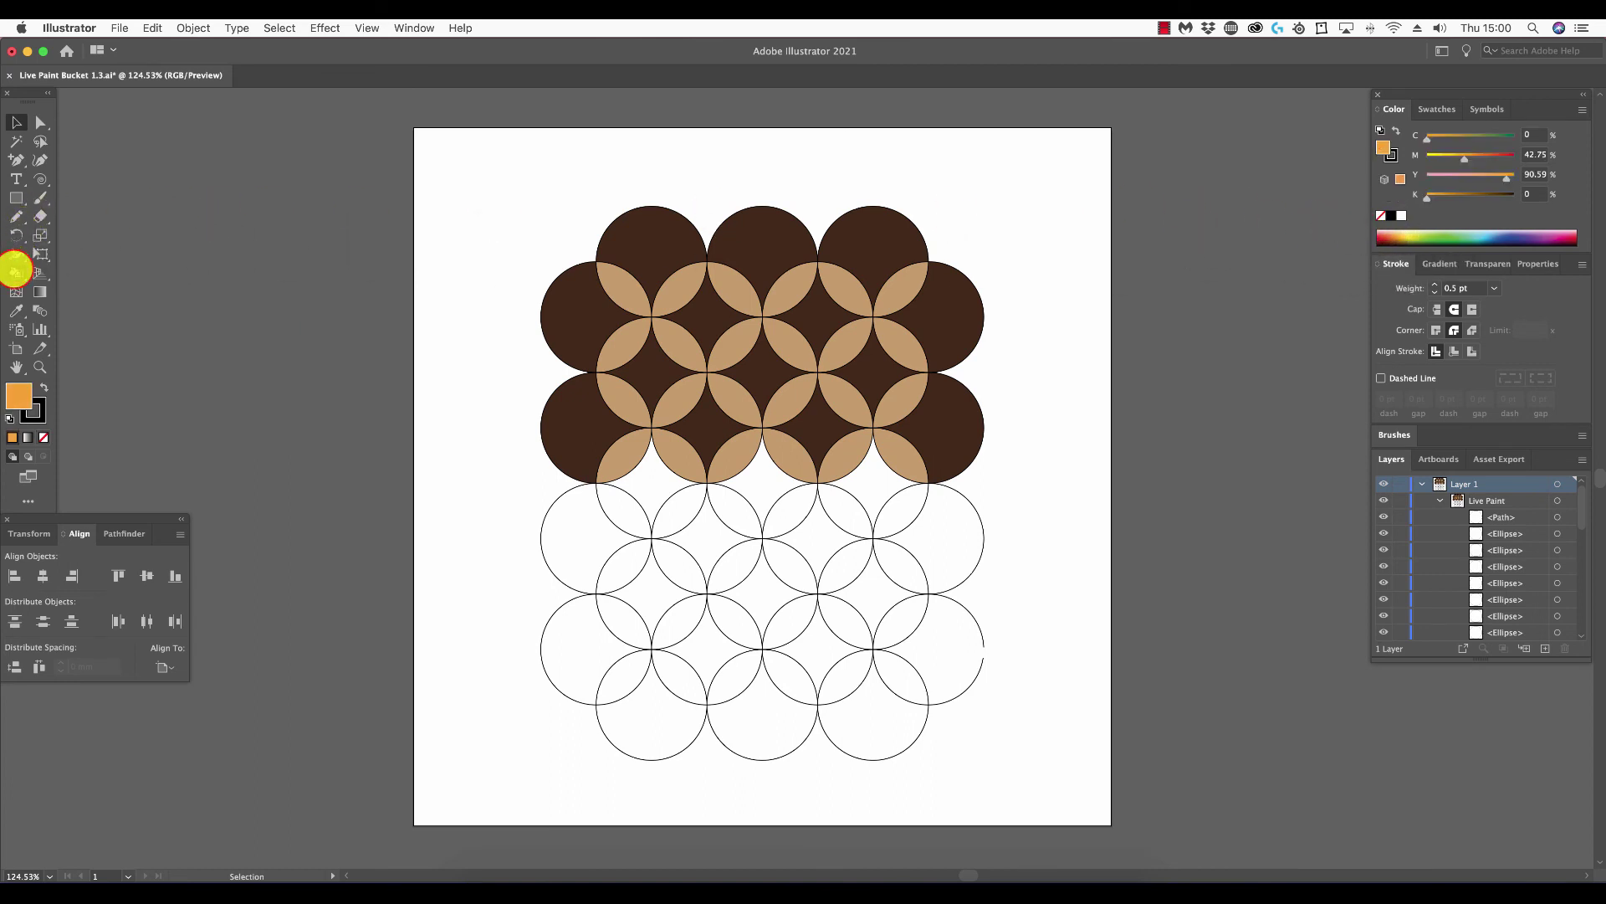
pyautogui.click(14, 270)
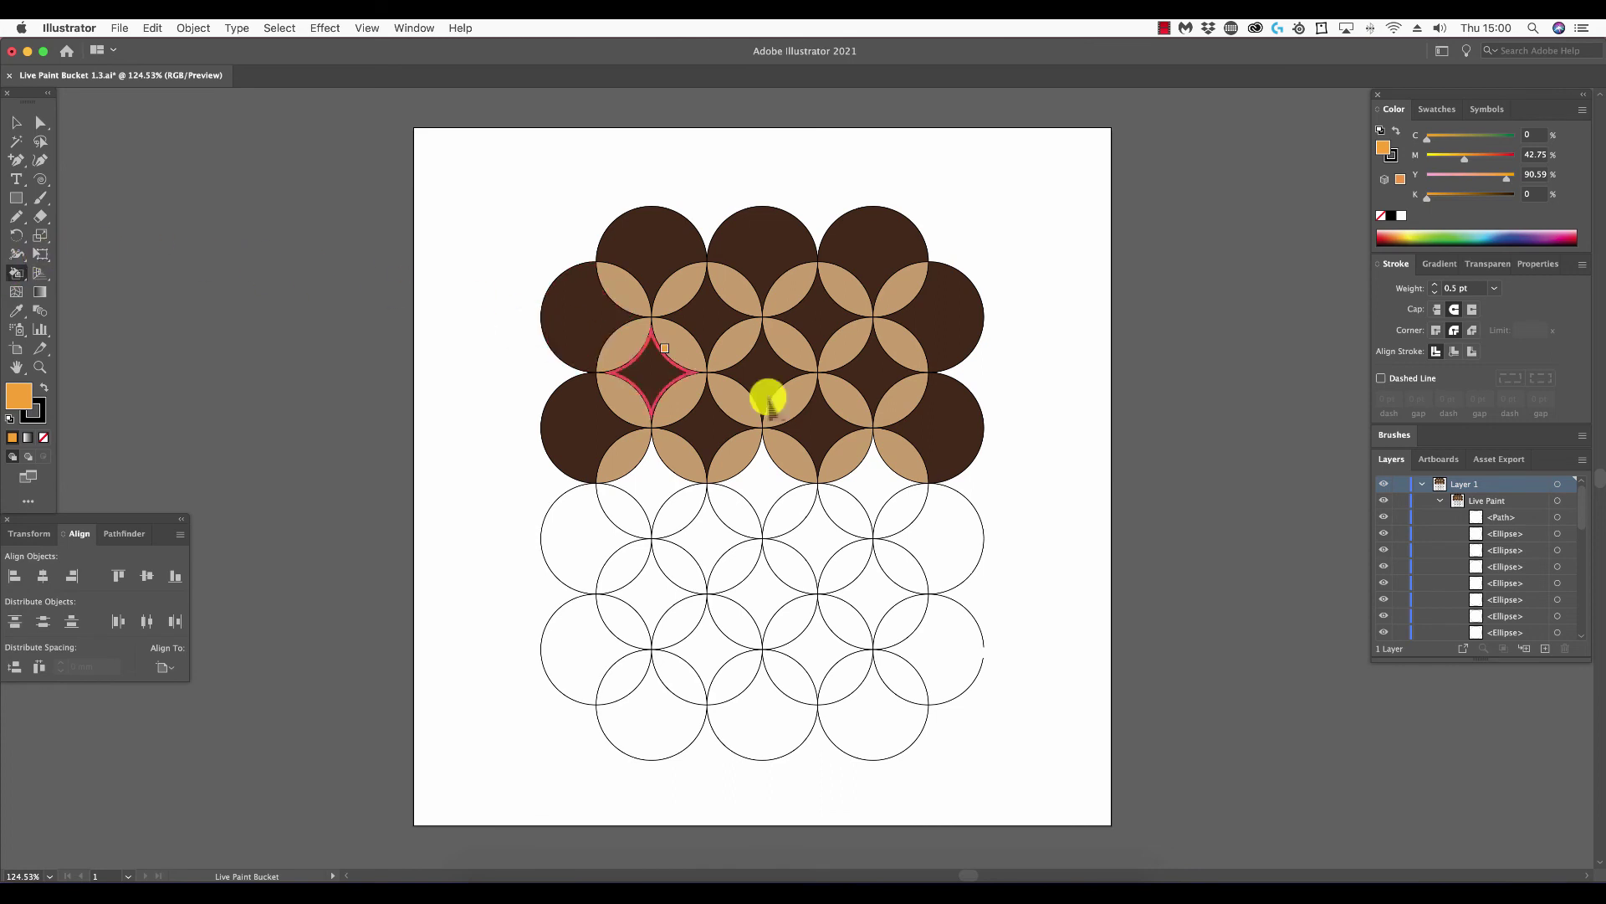
pyautogui.click(947, 657)
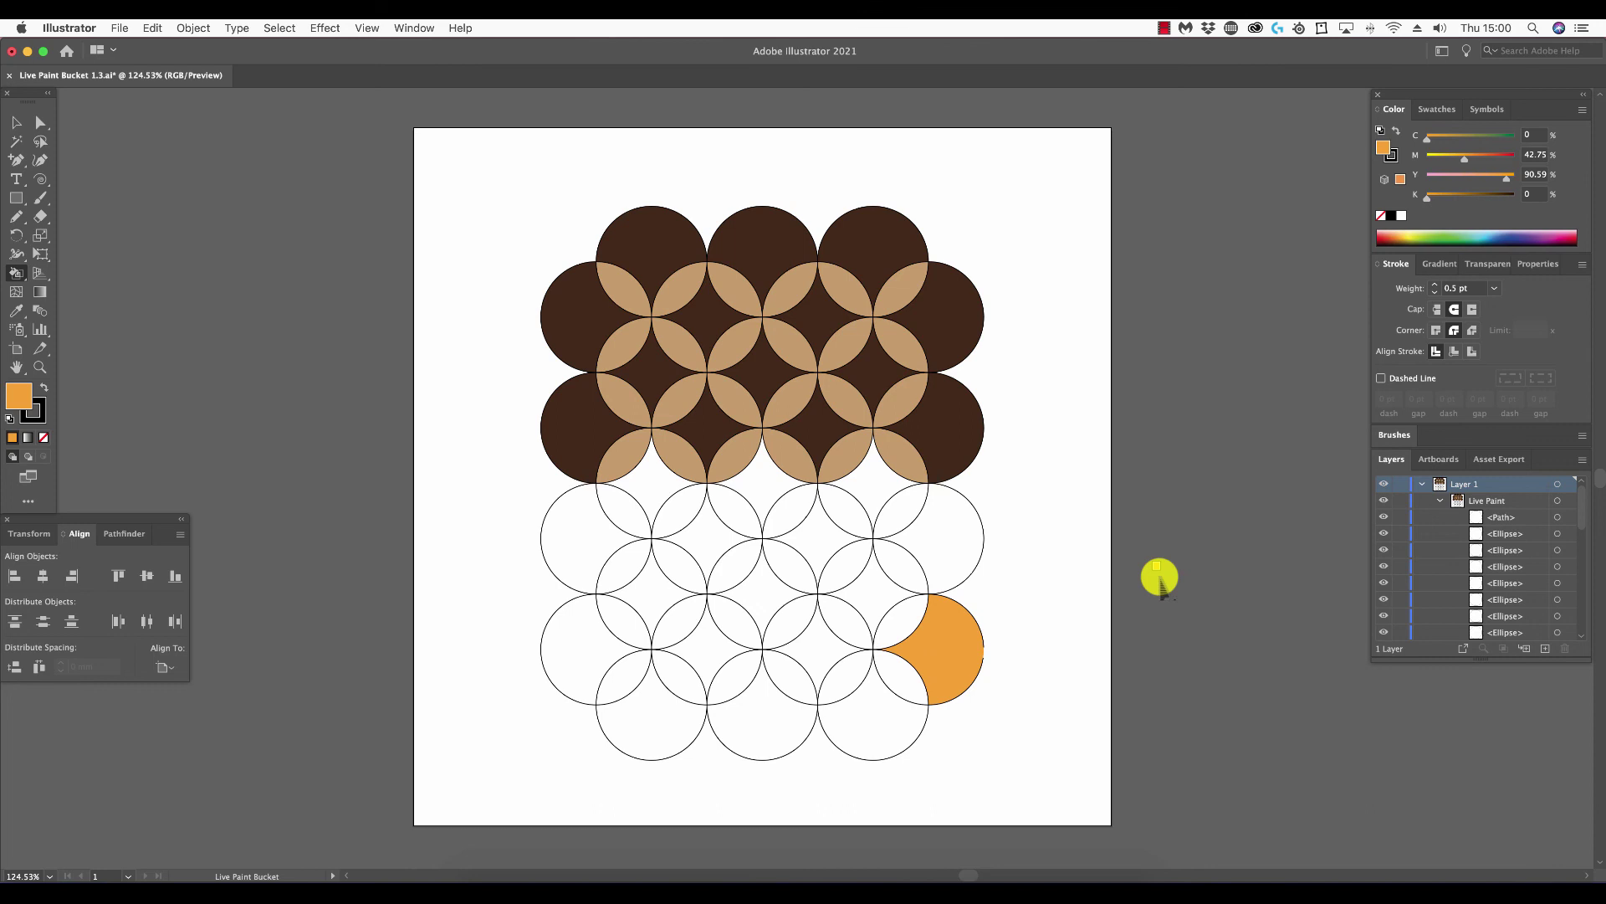
pyautogui.press('v')
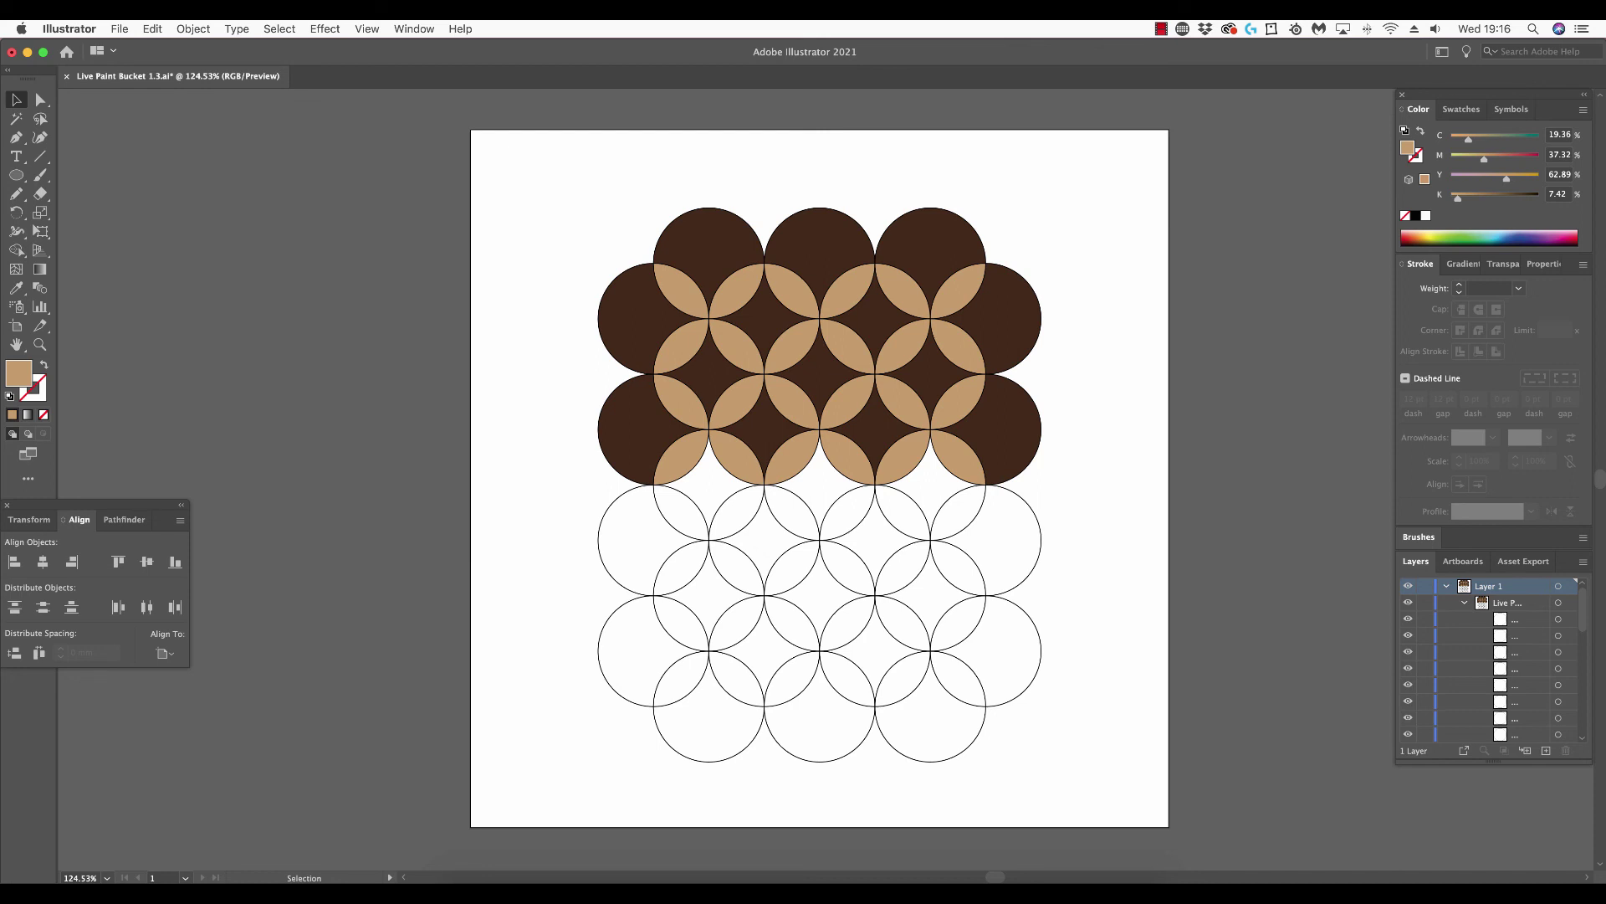
pyautogui.press('a')
pyautogui.moveTo(997, 411)
pyautogui.mouseDown()
pyautogui.moveTo(991, 387)
pyautogui.moveTo(955, 384)
pyautogui.moveTo(950, 441)
pyautogui.moveTo(1003, 453)
pyautogui.moveTo(995, 402)
pyautogui.mouseUp()
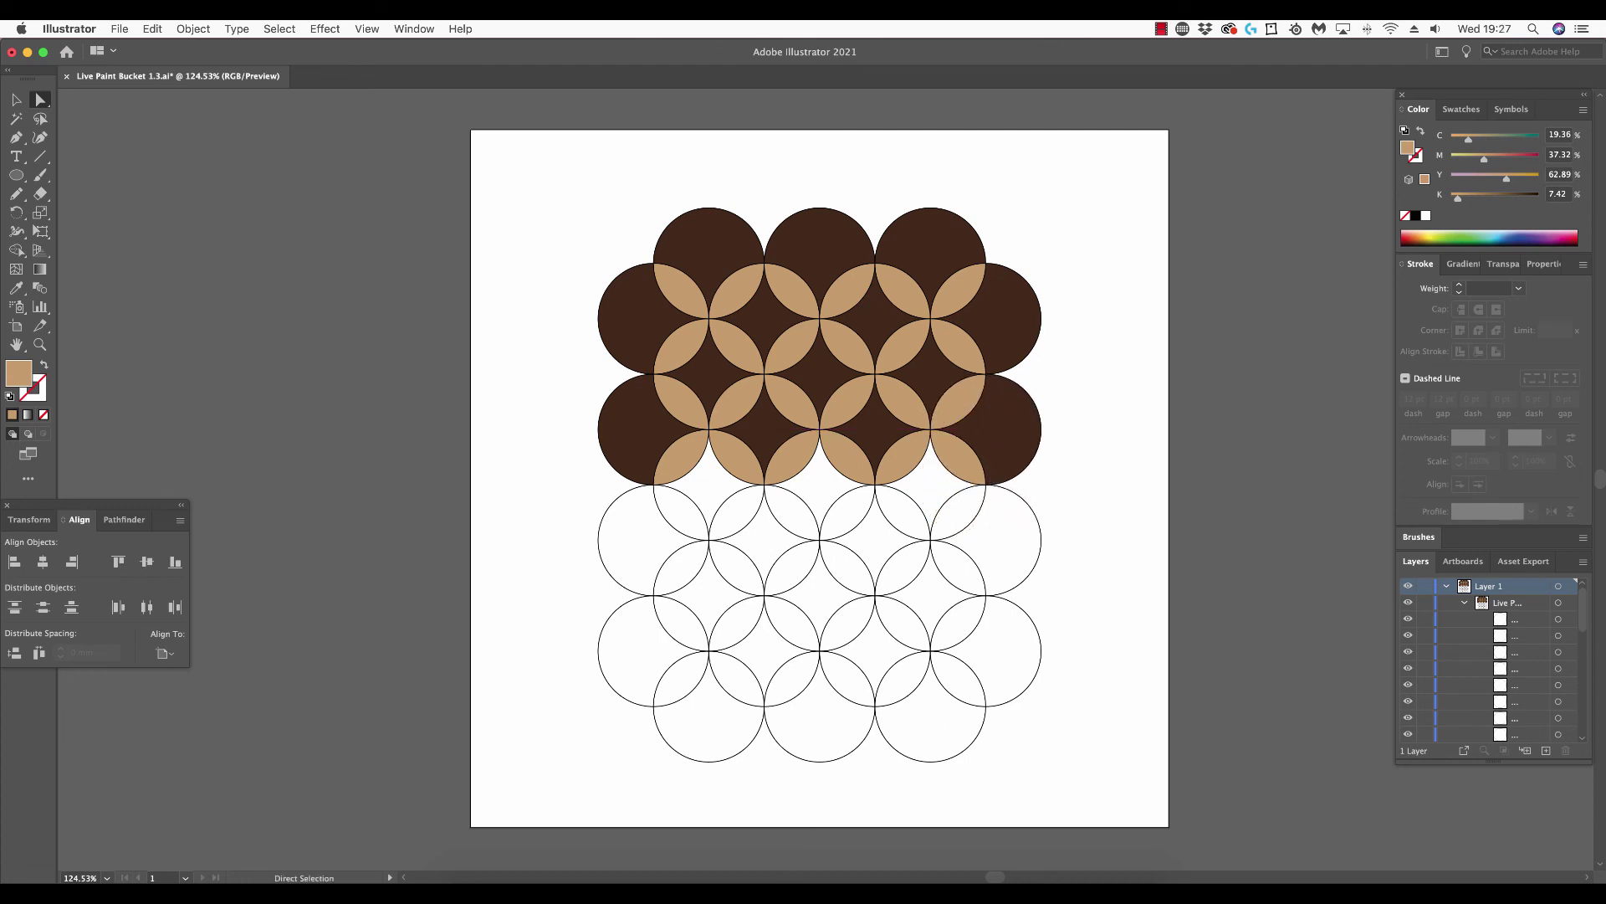